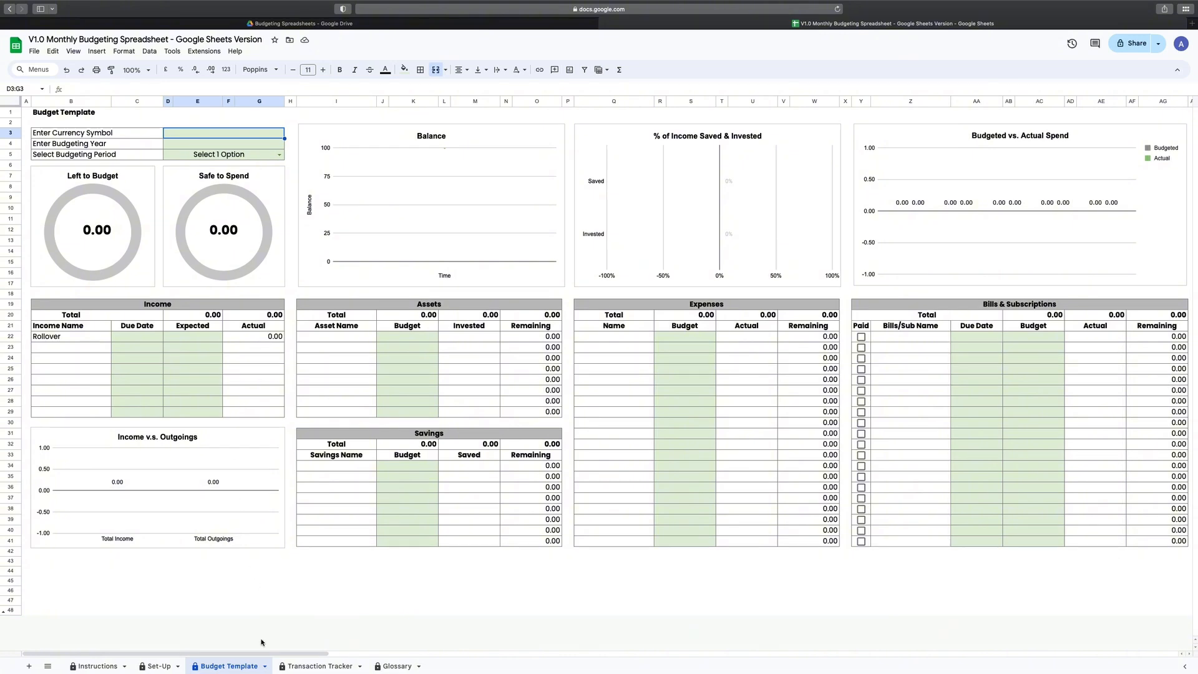
Look over the Budget Template and Transaction Tracker sheets.
mouse_move(261, 653)
left_mouse_down()
mouse_move(363, 656)
mouse_move(239, 655)
left_mouse_up()
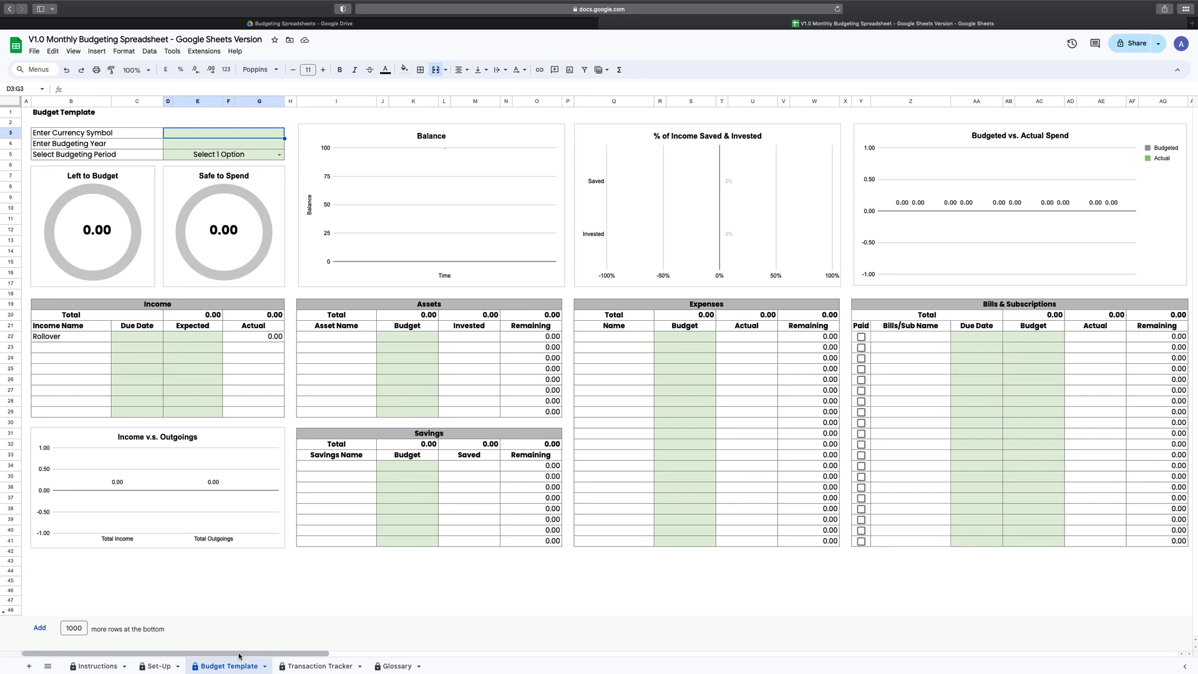
left_click(308, 667)
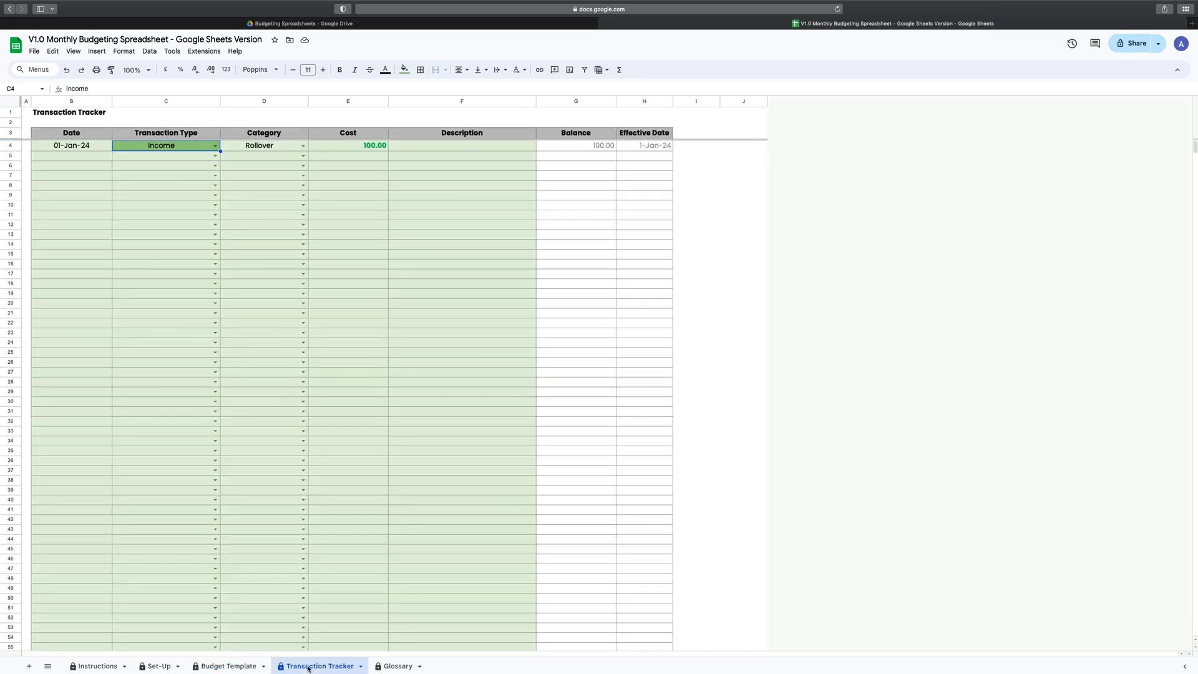
left_click(227, 666)
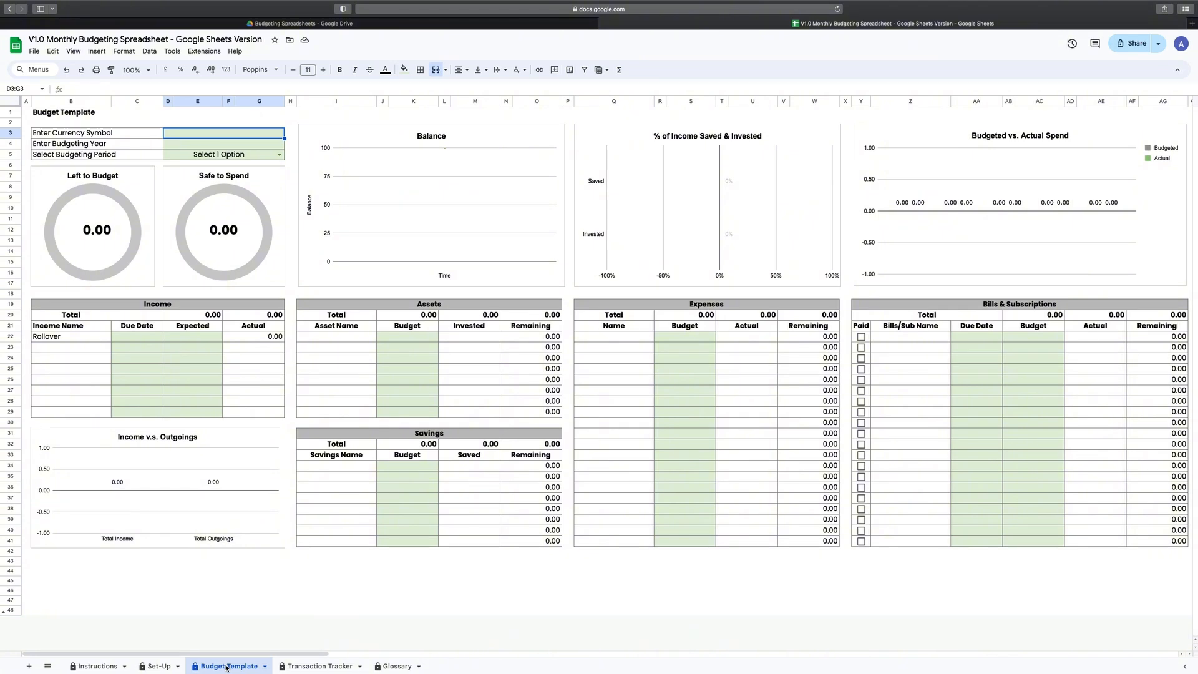
Read through the Instructions sheet, from the overview and how-to sections down to the unlocking notes and disclaimers.
left_click(97, 666)
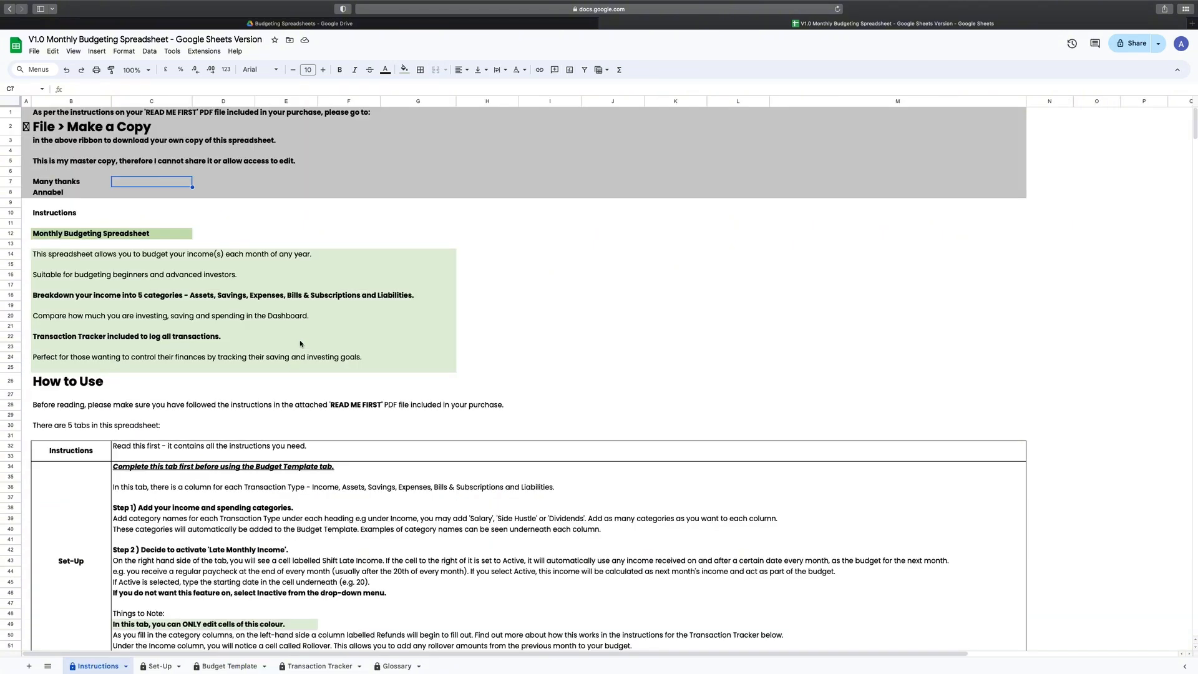
scroll(395, 275, "down", 2)
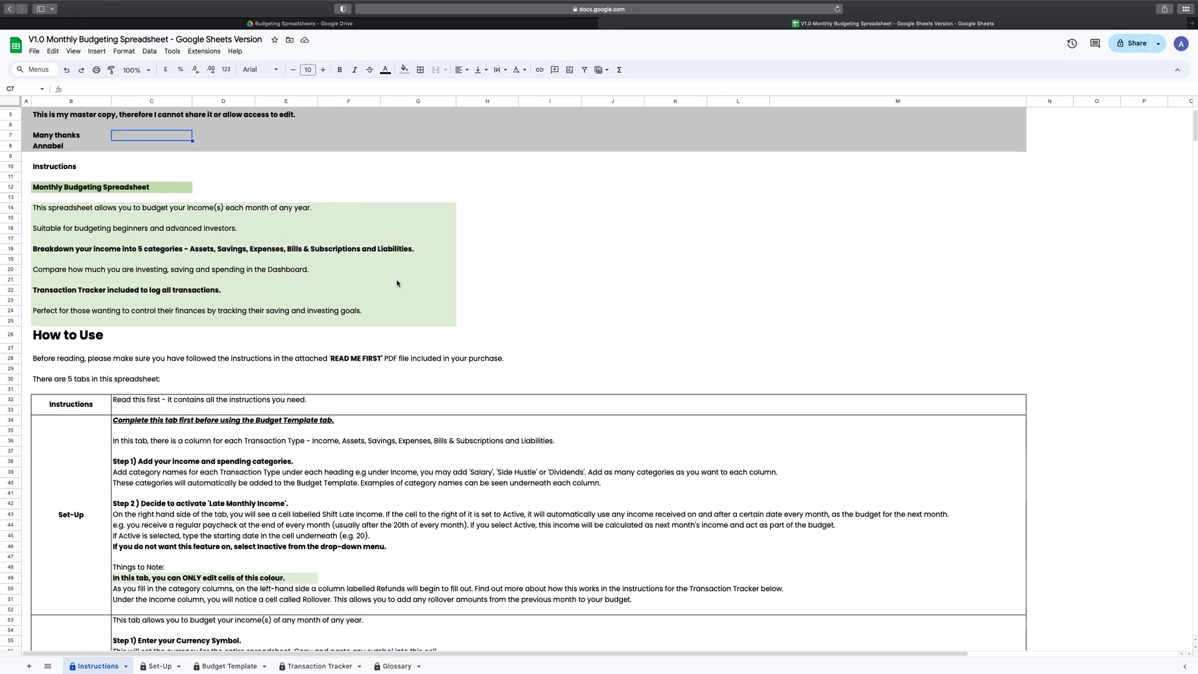
scroll(423, 398, "down", 5)
scroll(422, 397, "down", 4)
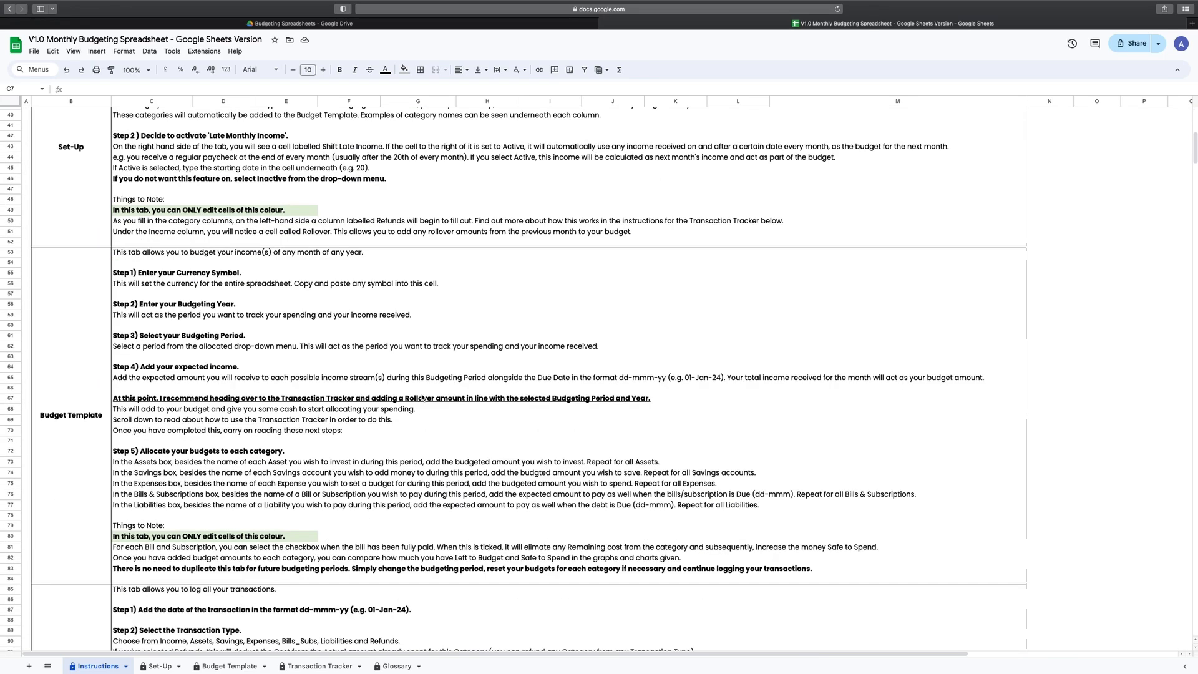
scroll(422, 398, "down", 4)
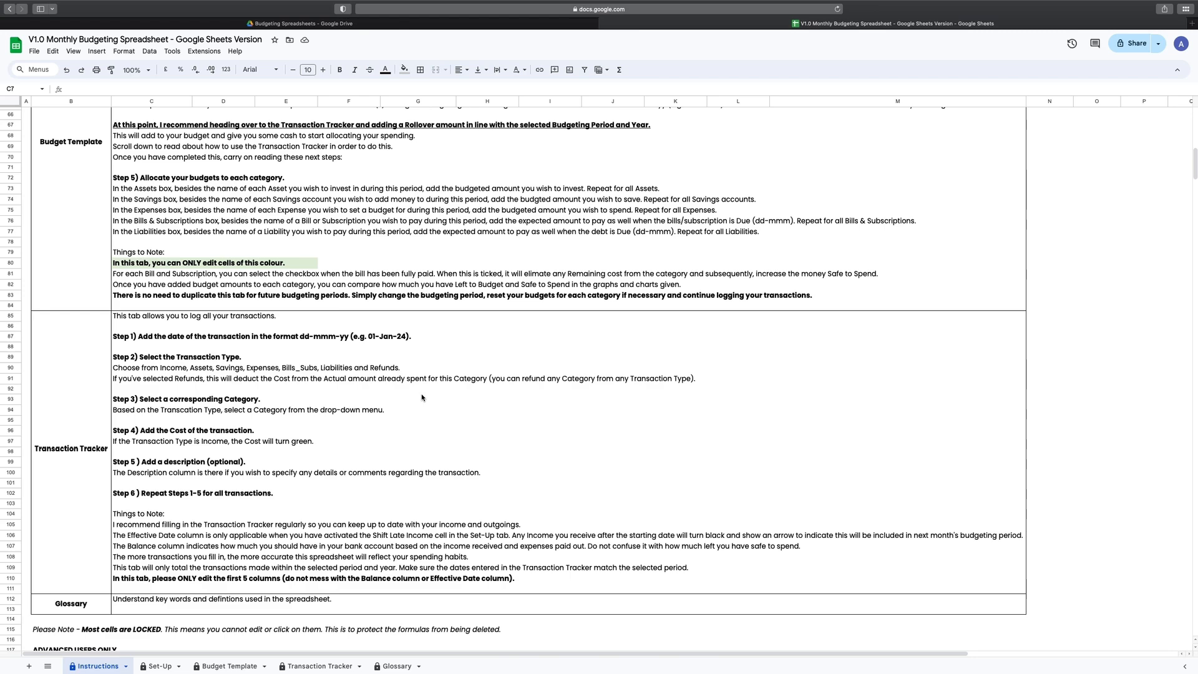
scroll(422, 398, "down", 3)
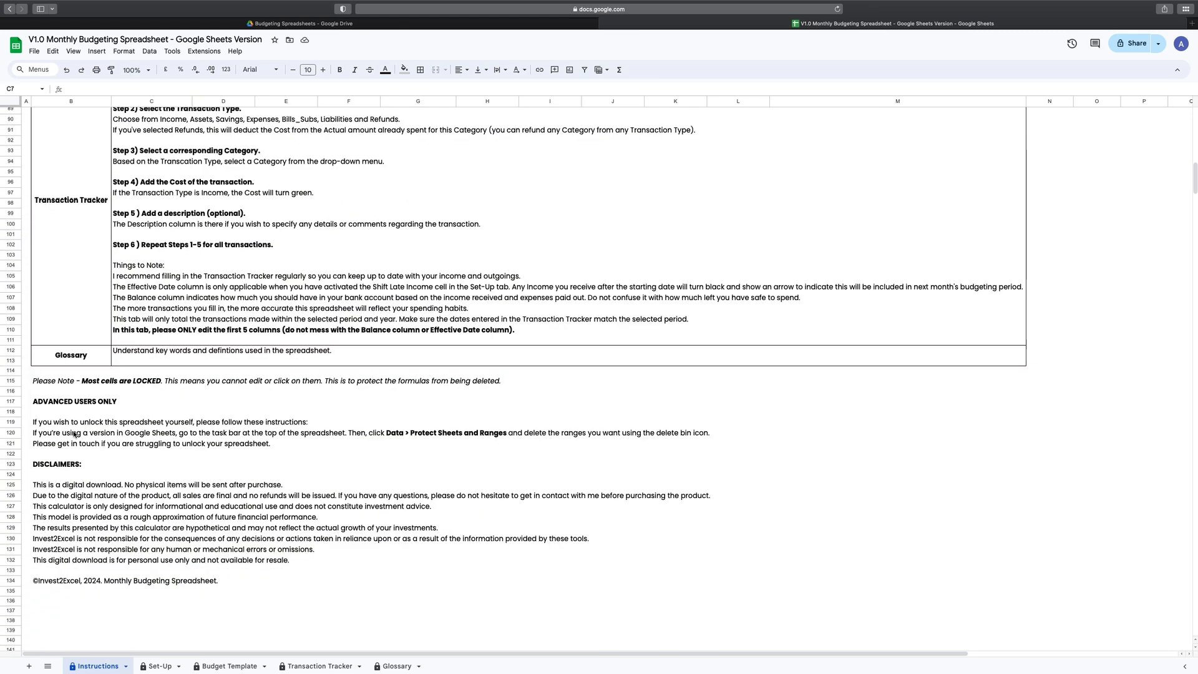
left_click(74, 435)
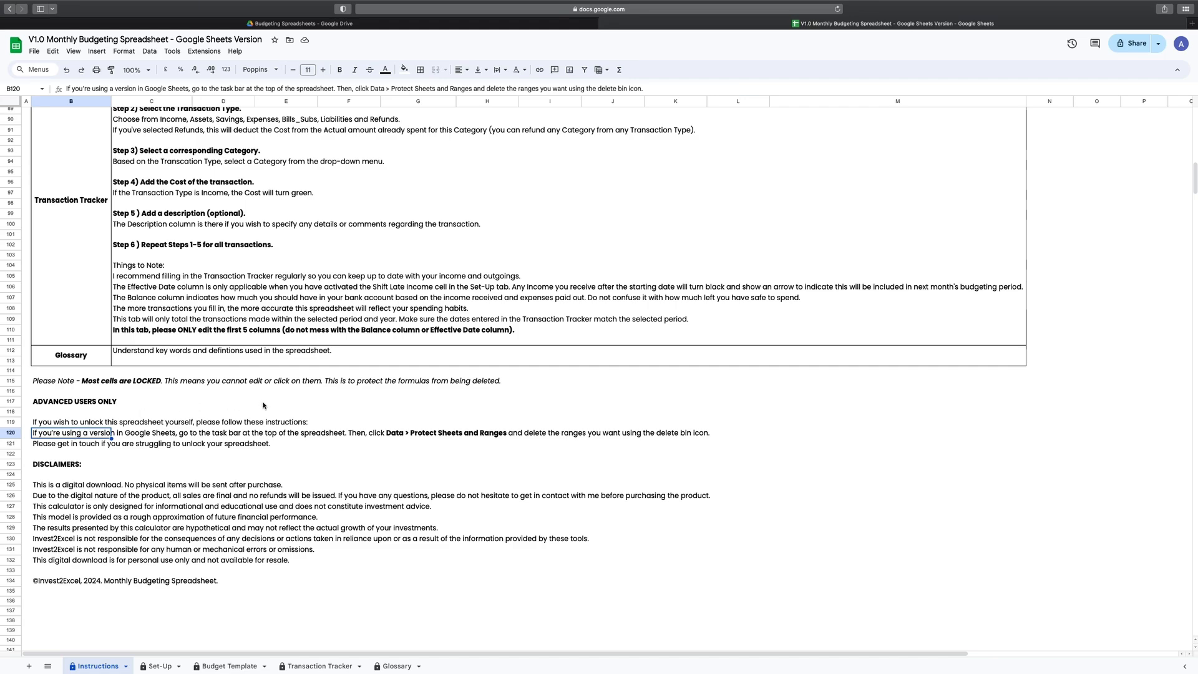
scroll(263, 405, "up", 20)
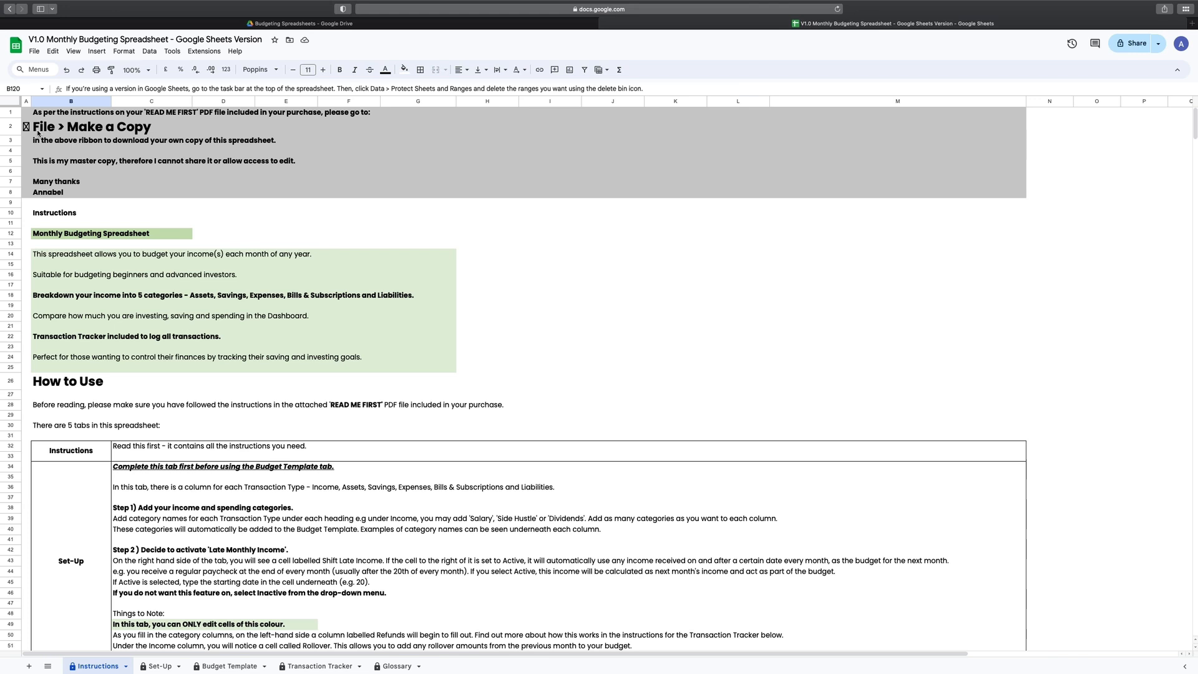
Make a copy of the spreadsheet in the Budgeting Spreadsheets folder, as the notice heading the Instructions sheet directs.
left_click_drag(28, 113, 340, 192)
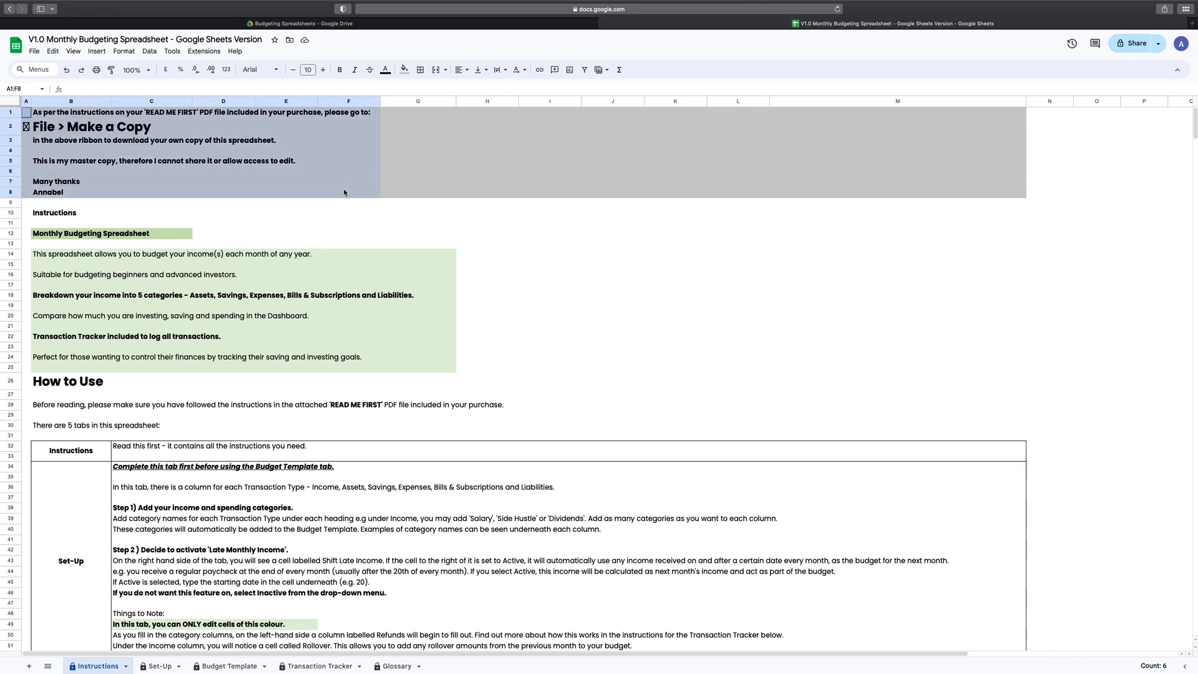
left_click(339, 192)
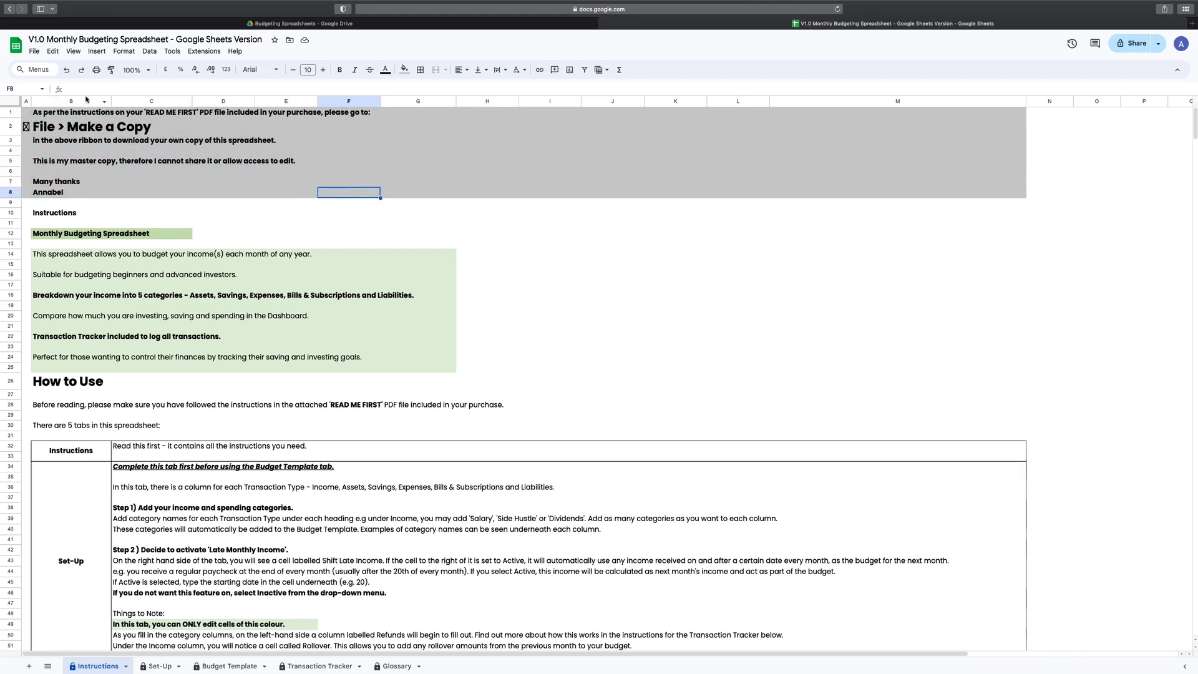
left_click(35, 53)
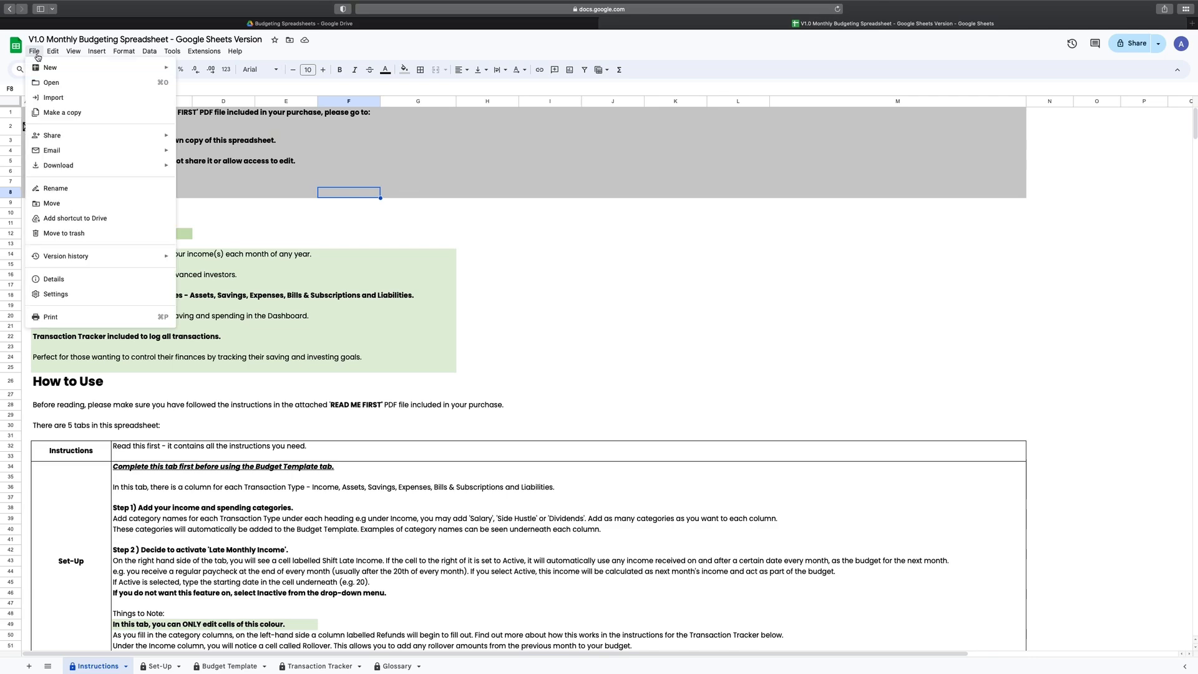
left_click(62, 112)
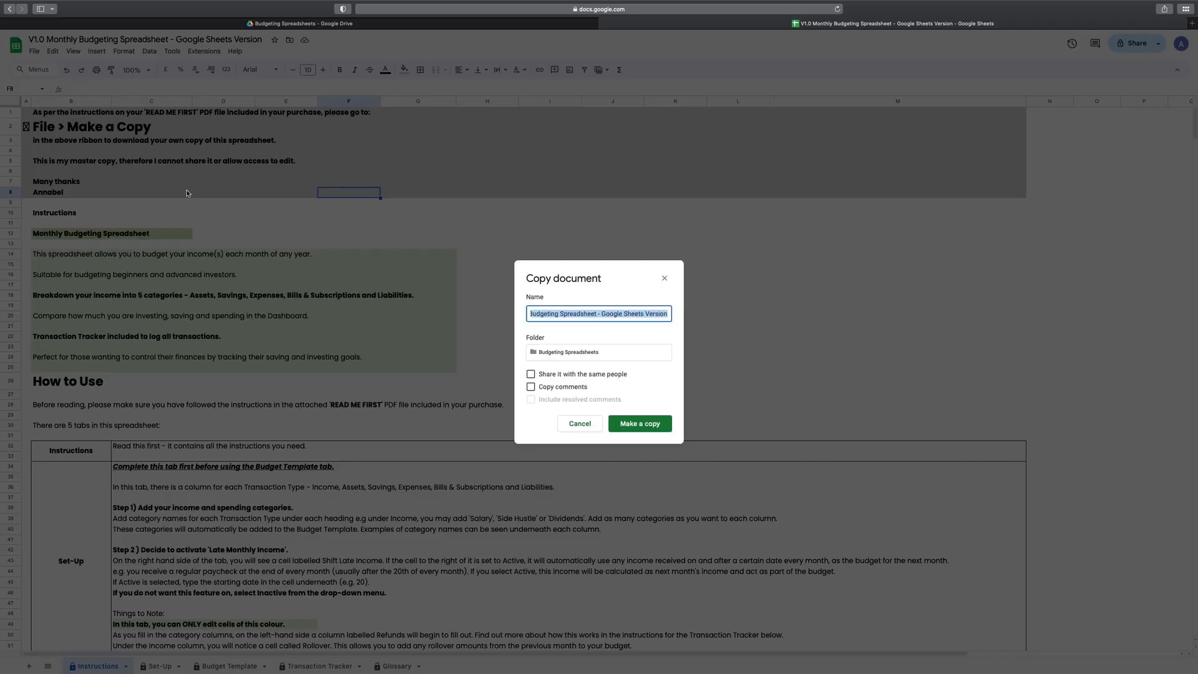
left_click(654, 427)
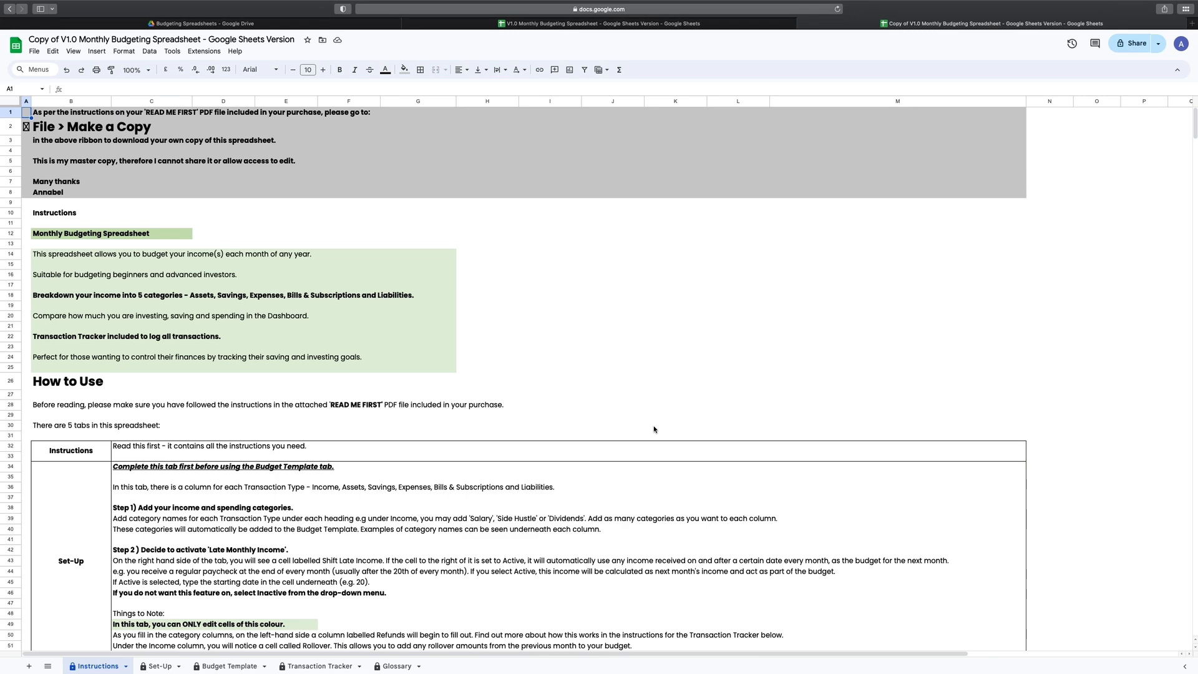
Examine the Income, Assets, Savings, Expenses, Bills & Subscriptions and Liabilities columns on the copy's Set-Up sheet.
left_click(164, 665)
left_click(189, 186)
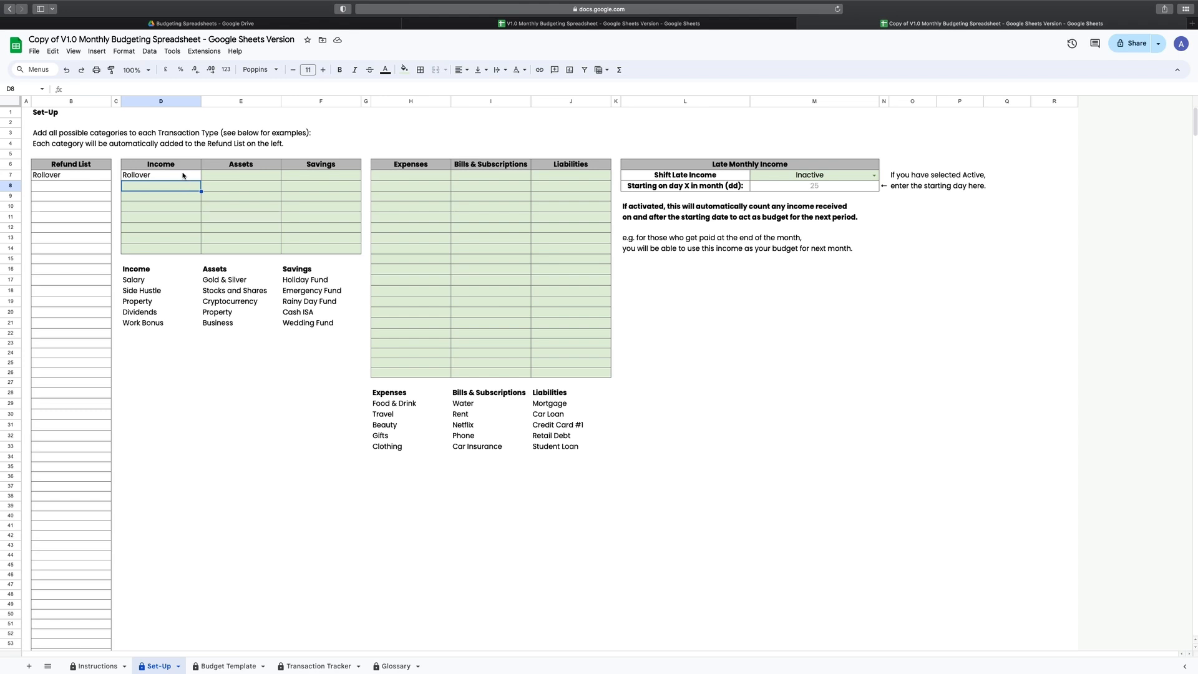
left_click(178, 163)
left_click(269, 165)
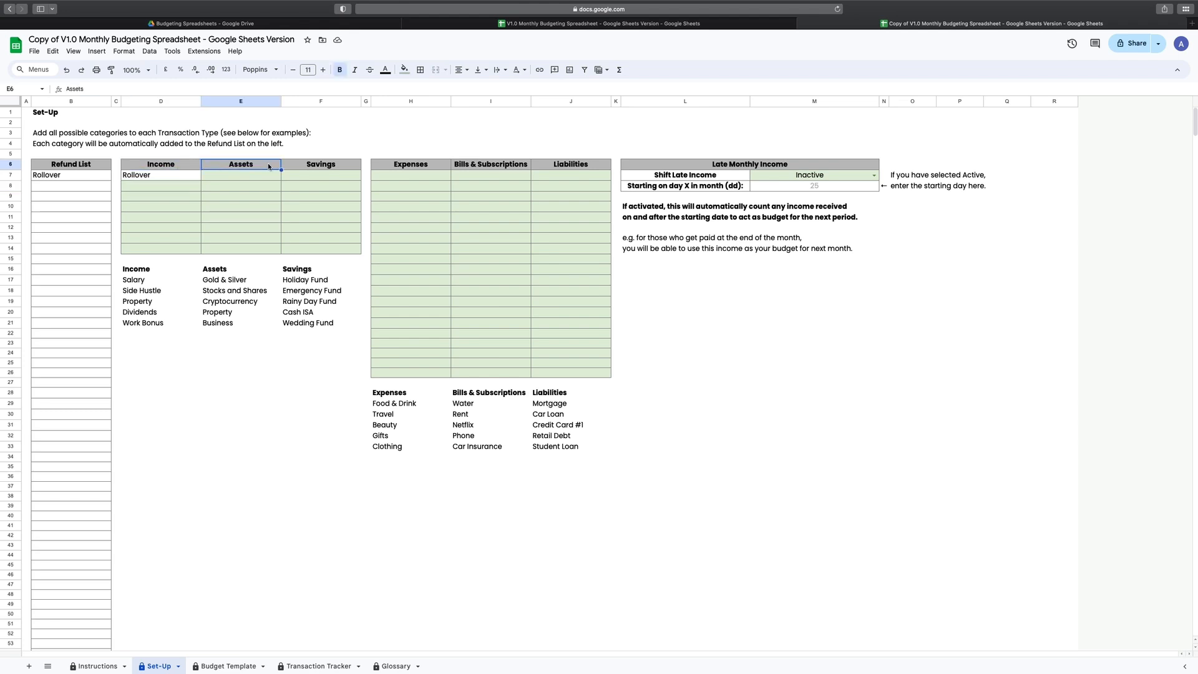
left_click(297, 165)
left_click(386, 165)
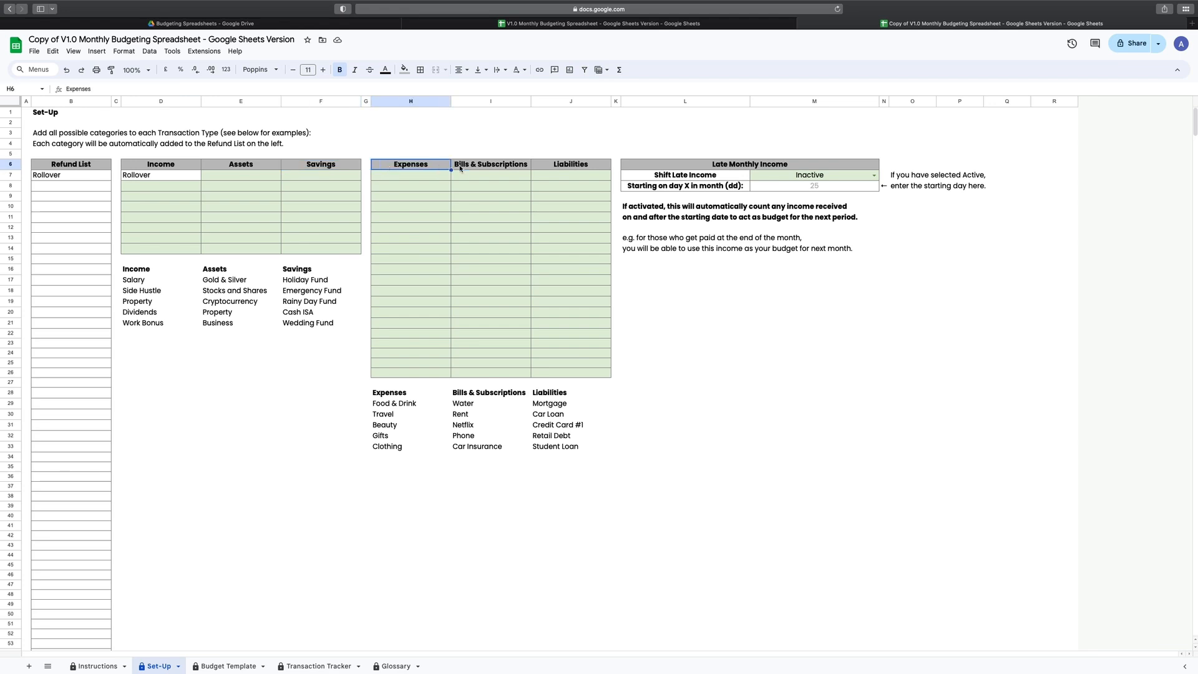
left_click(479, 167)
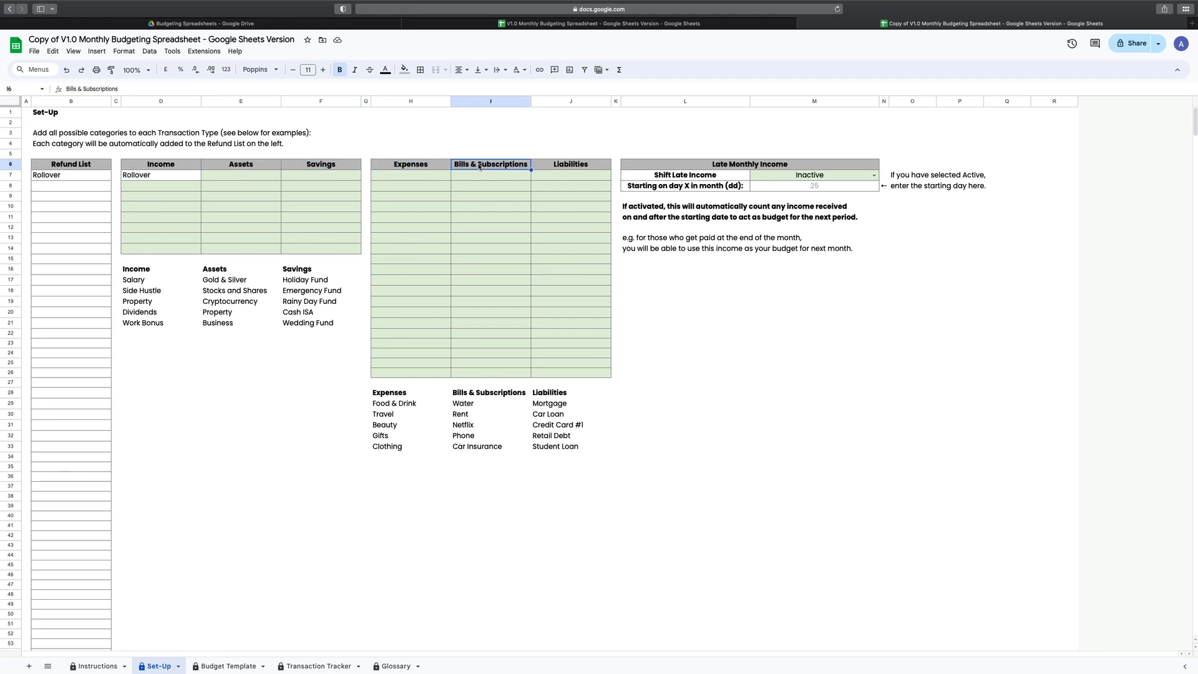
left_click(548, 166)
left_click(168, 188)
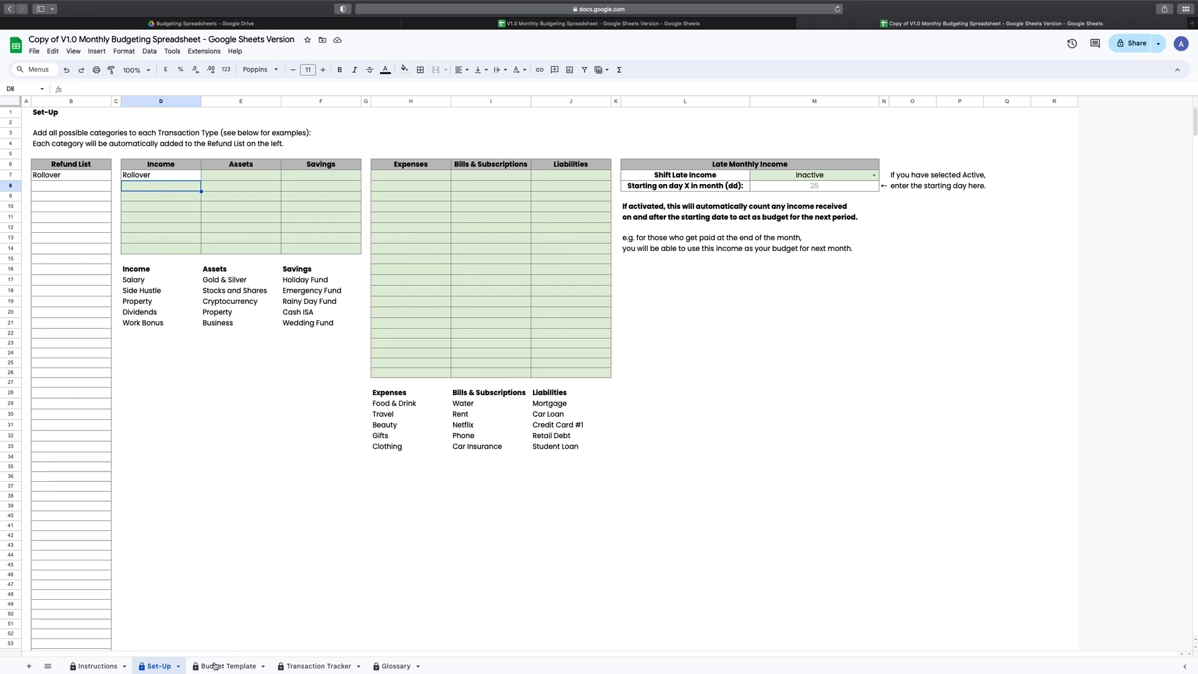
Check the Budget Template sheet, then inspect the Refund List column on the Set-Up sheet.
left_click(216, 666)
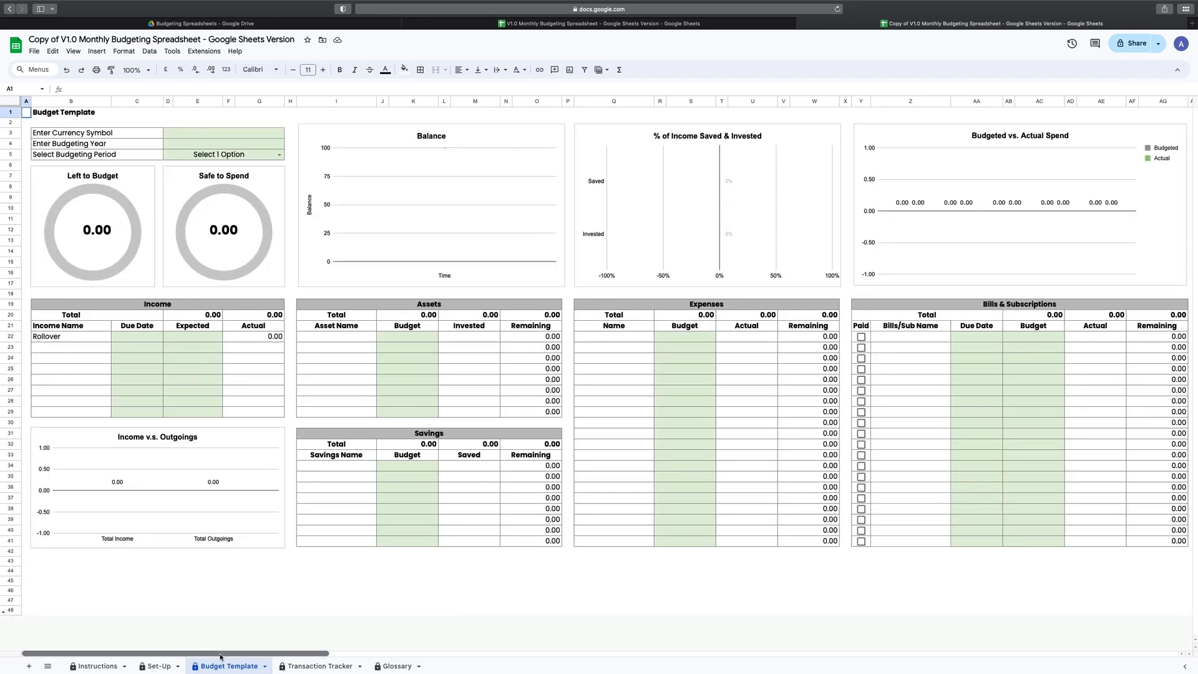
left_click_drag(222, 654, 181, 654)
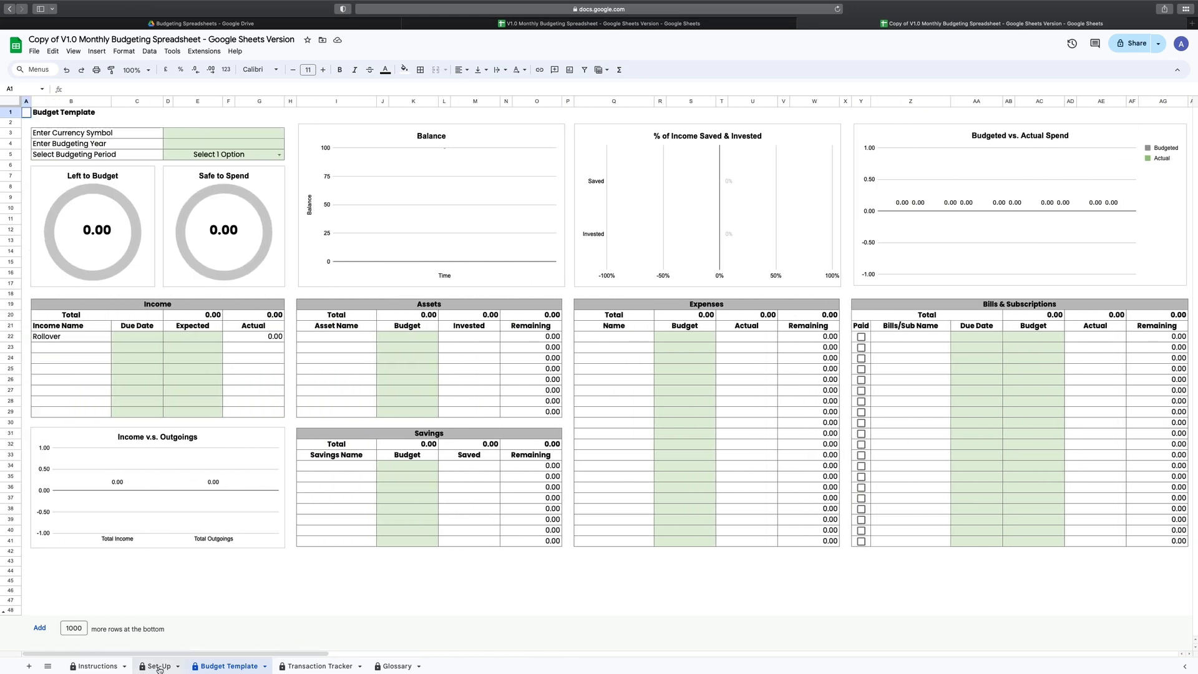
left_click(159, 666)
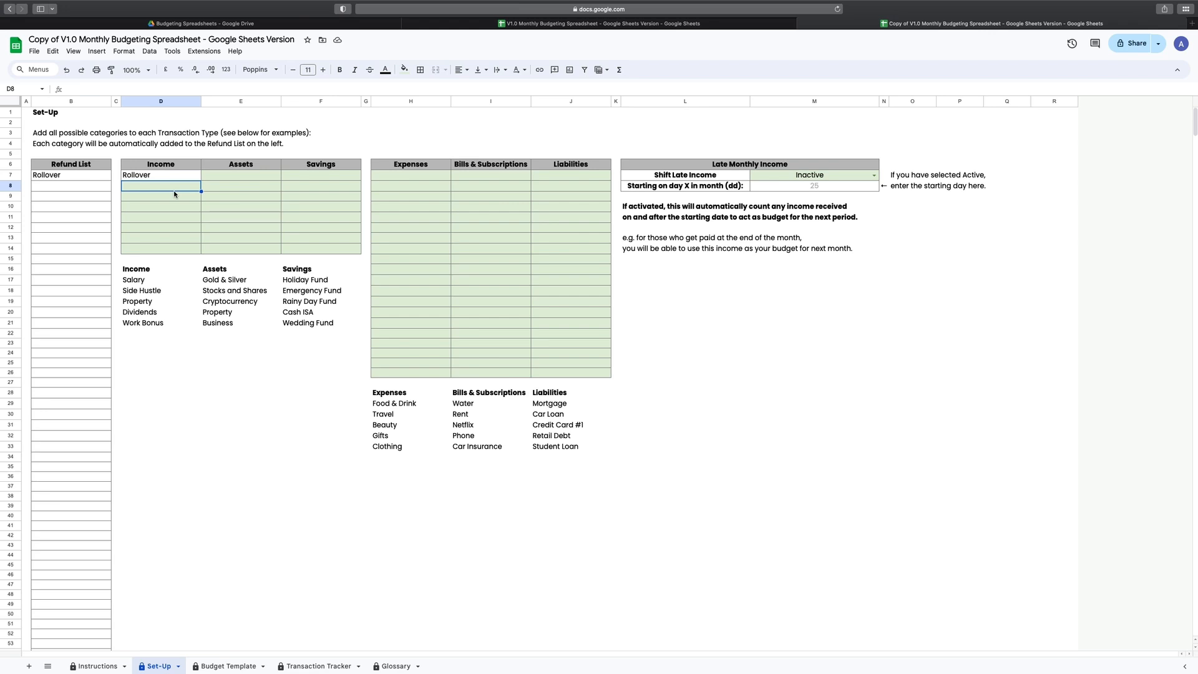
left_click(97, 170)
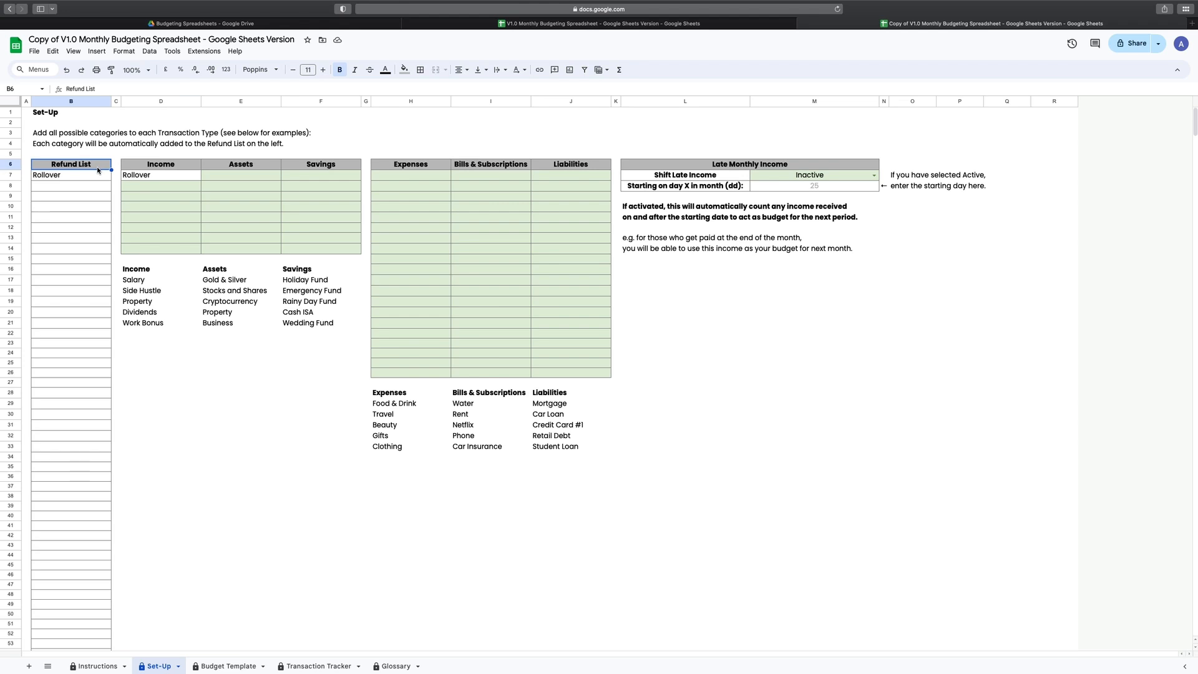
Add Salary (NET), Side Hustle and Dividends below Rollover in the Income category column.
left_click(153, 186)
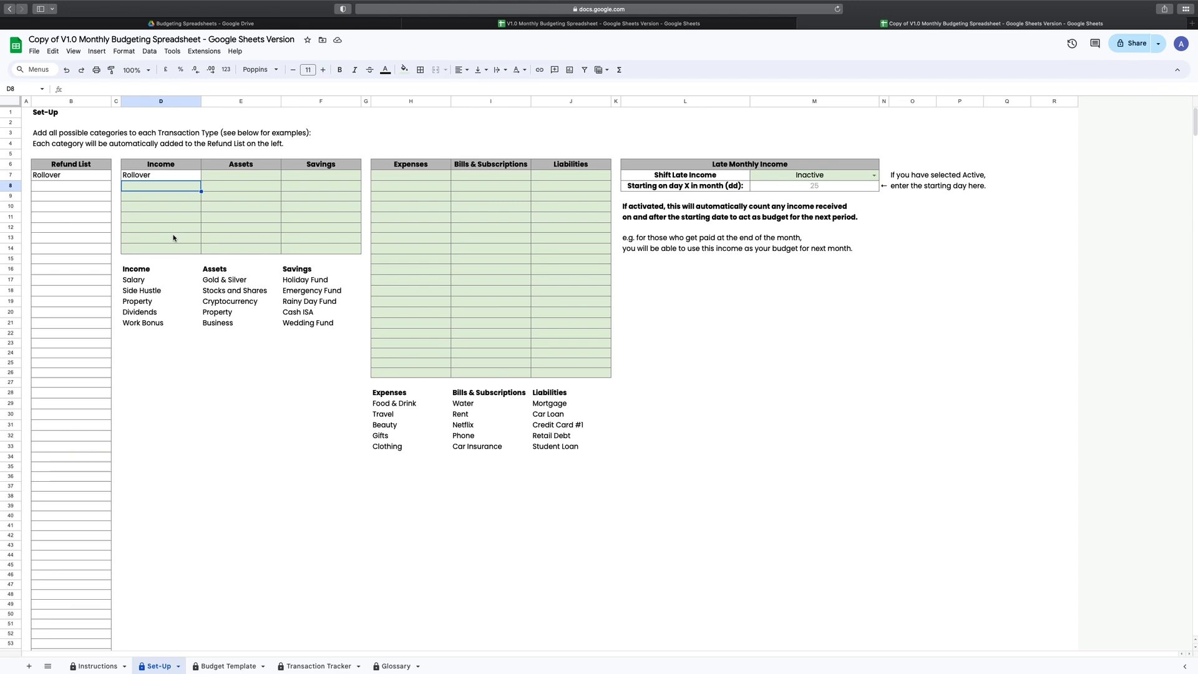
type("Salary (N")
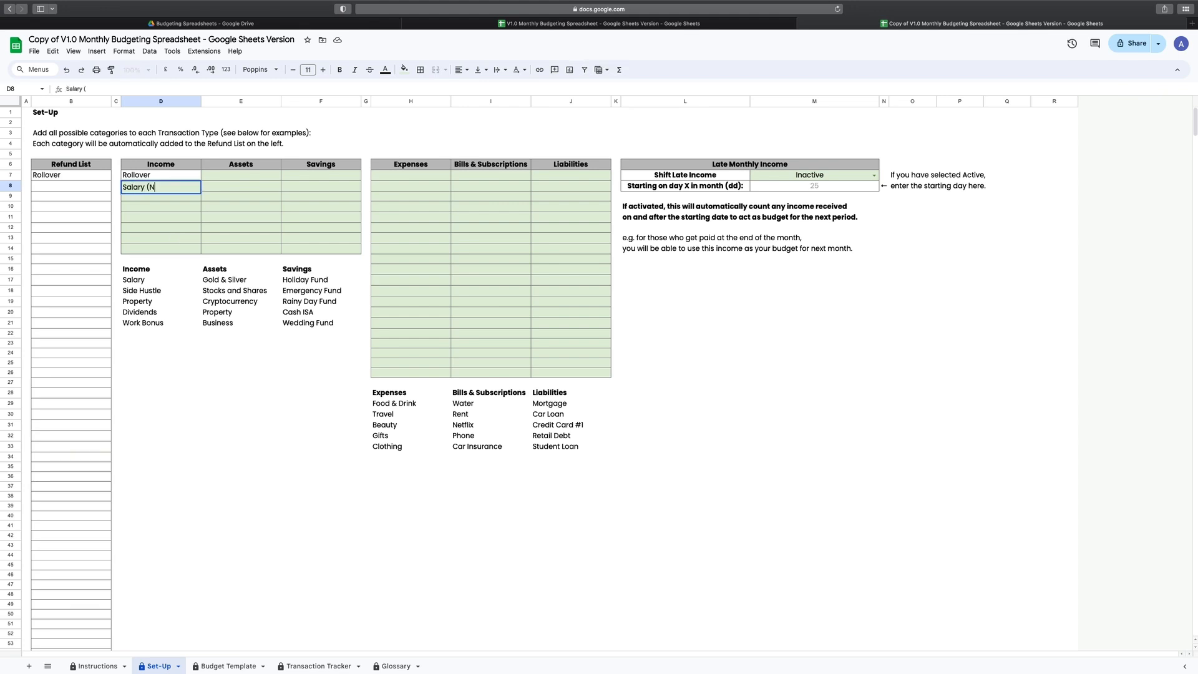
type("ET)")
key("Return")
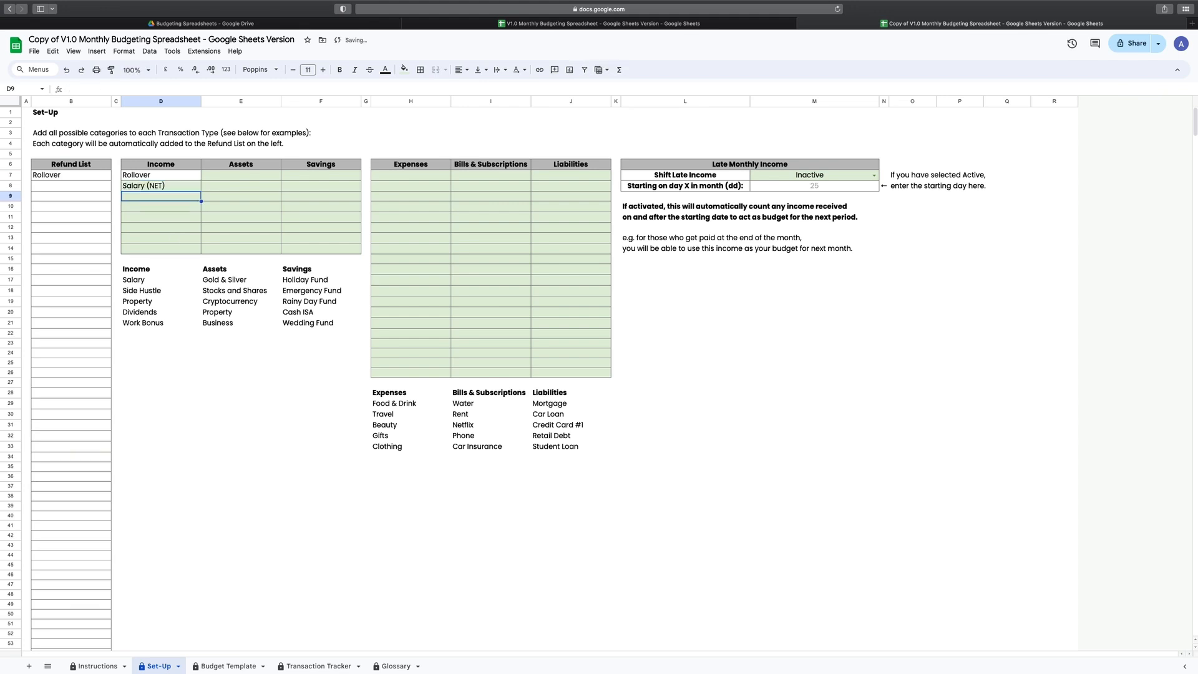
type("Side Hustle")
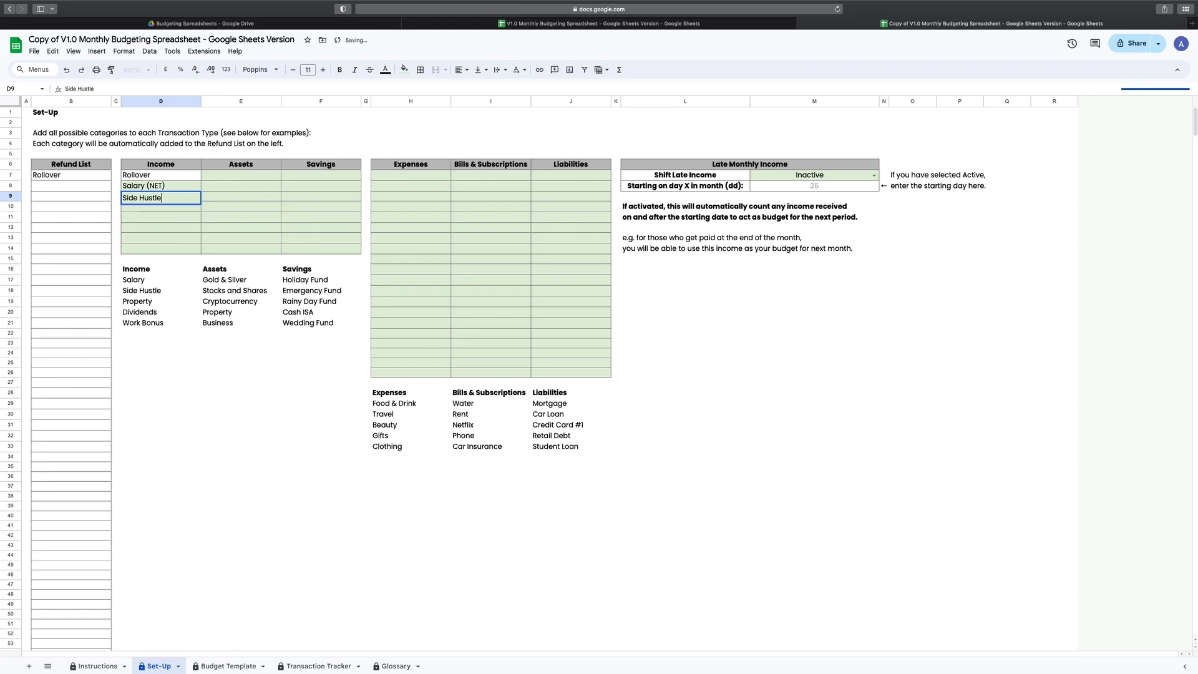
key("Return")
type("Dividends")
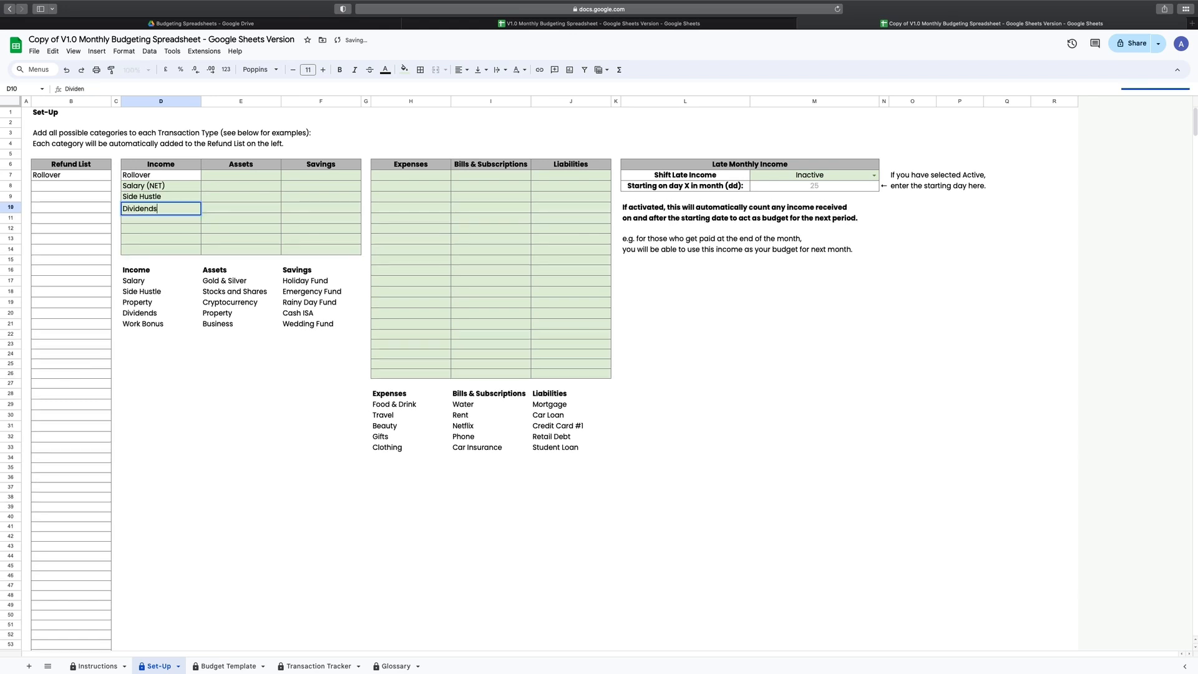
key("Return")
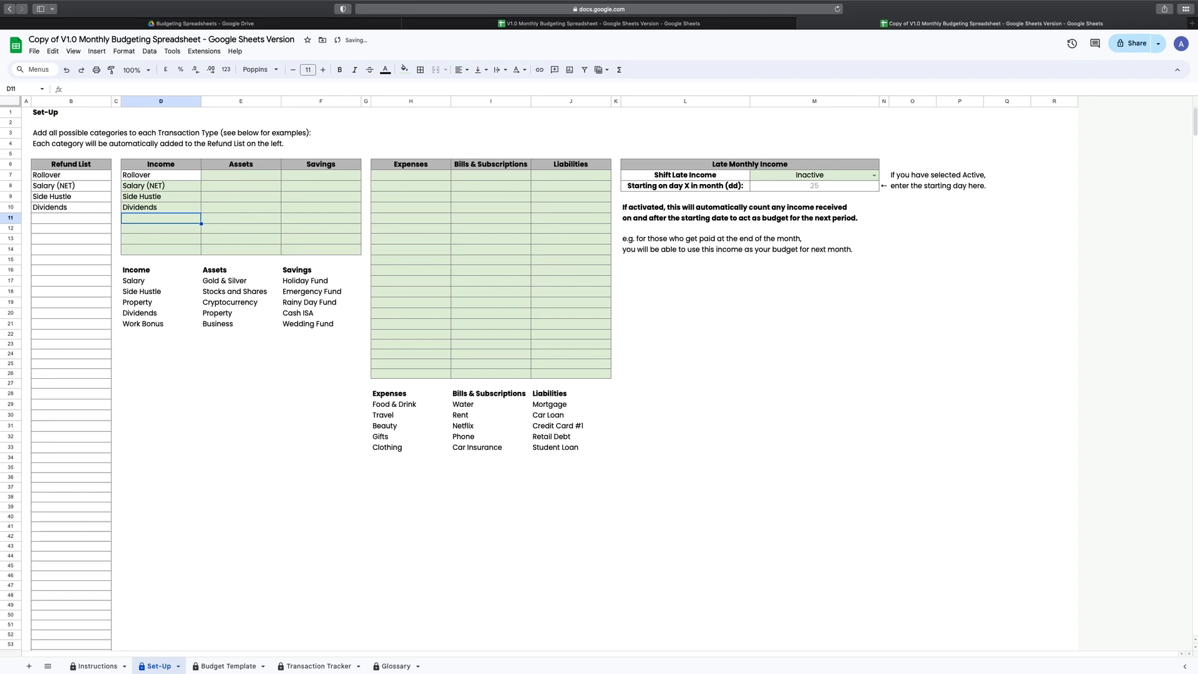
Enter Stocks & Shares and Property as the first two categories in the Assets column.
left_click(180, 180)
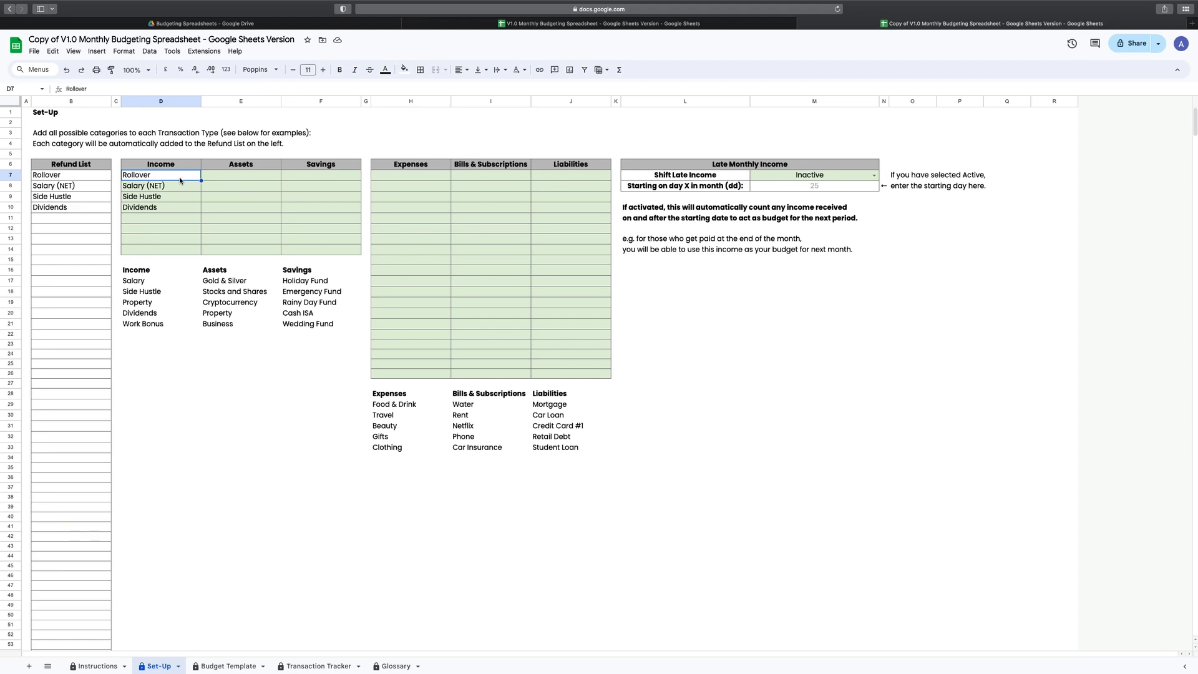
key("Tab")
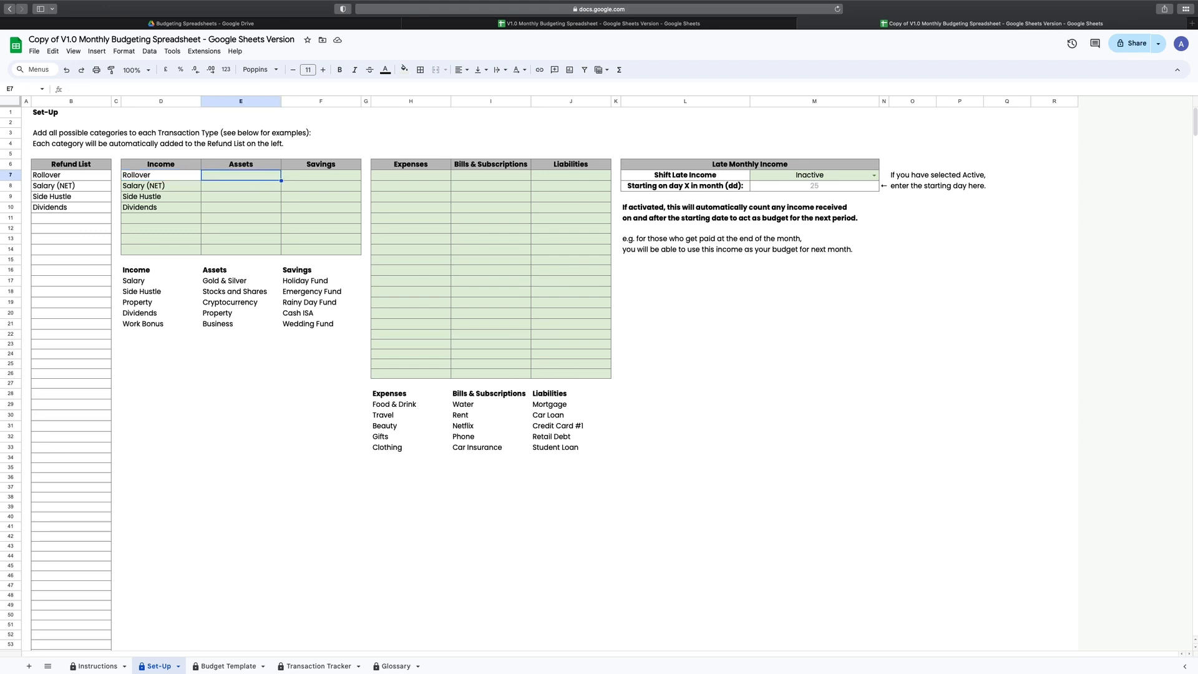
type("Stocks")
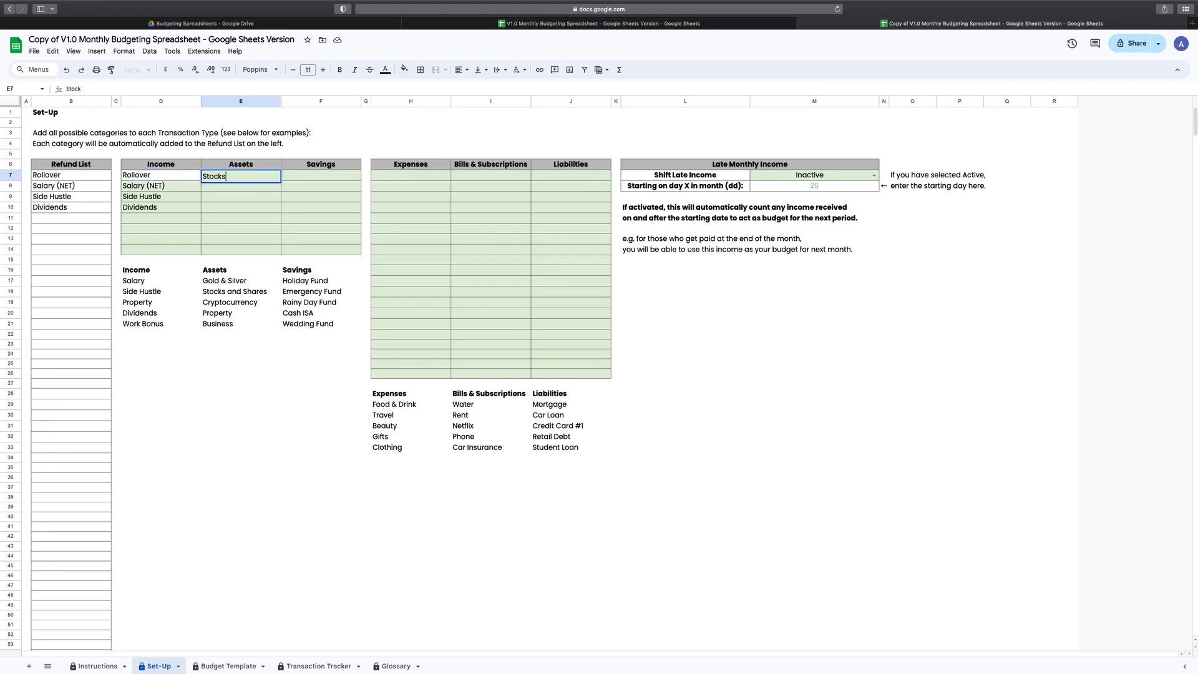
type(" & shares")
key("BackSpace")
key("BackSpace")
key("BackSpace")
key("BackSpace")
key("BackSpace")
key("BackSpace")
type("Sahres")
key("BackSpace")
key("BackSpace")
key("BackSpace")
key("BackSpace")
key("BackSpace")
type("hares")
key("Return")
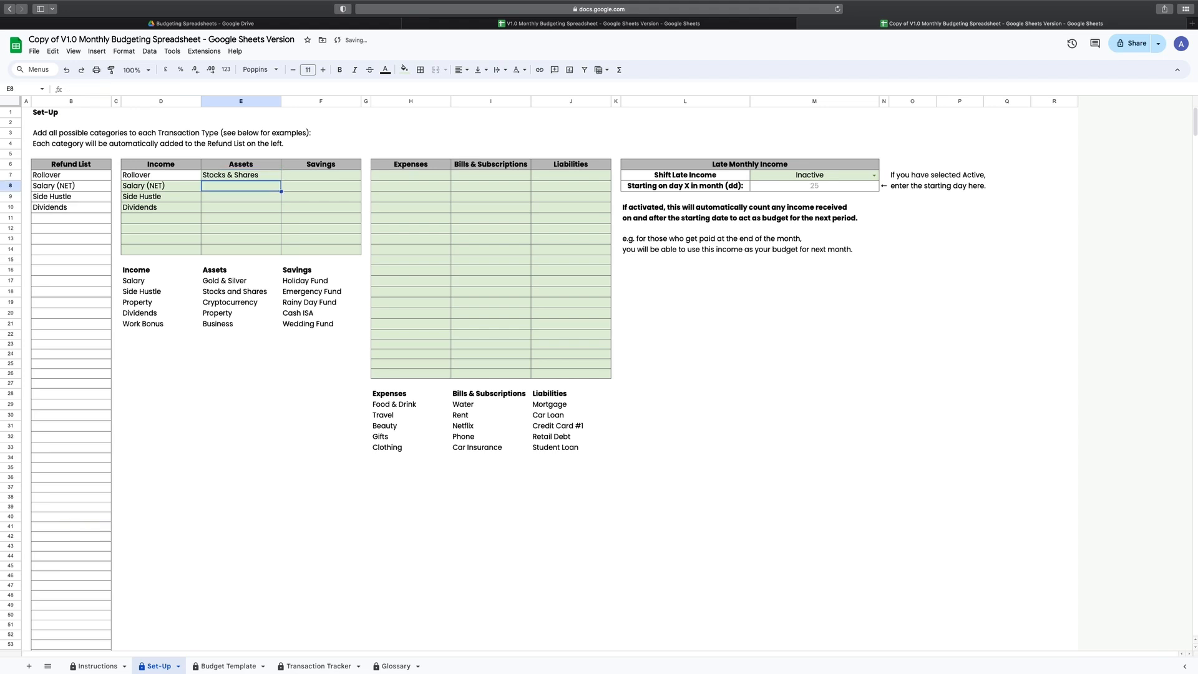
type("Property")
key("Return")
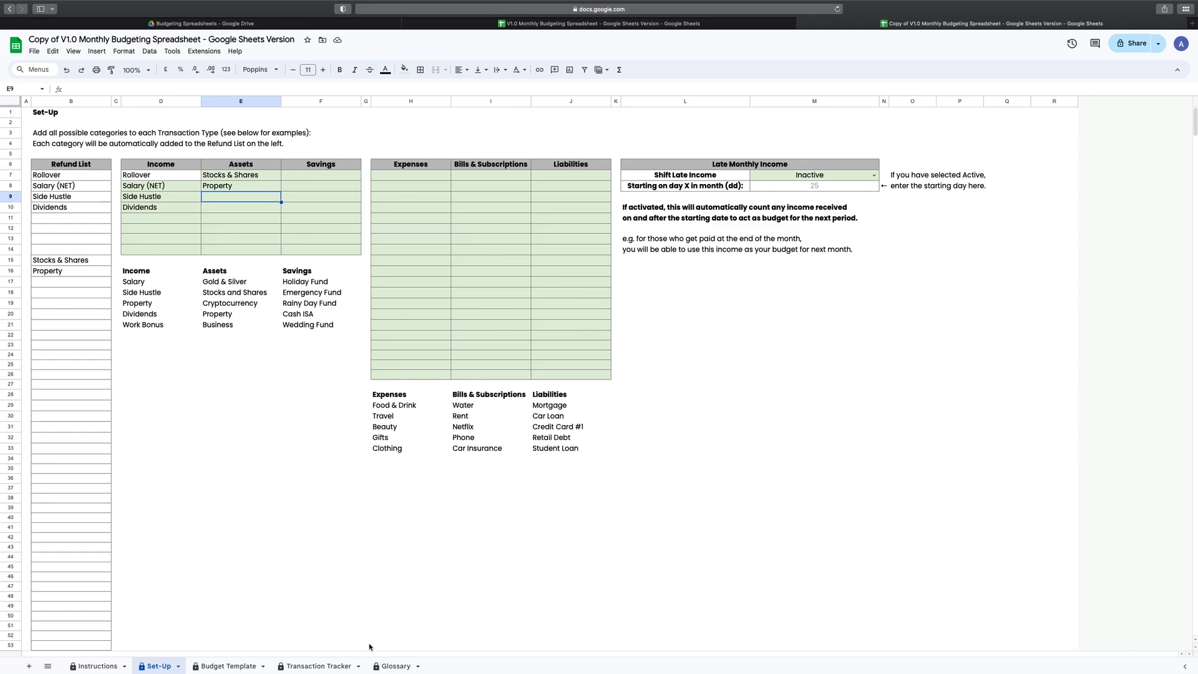
Check the term definitions on the Glossary sheet, then return to the Set-Up sheet.
left_click(386, 667)
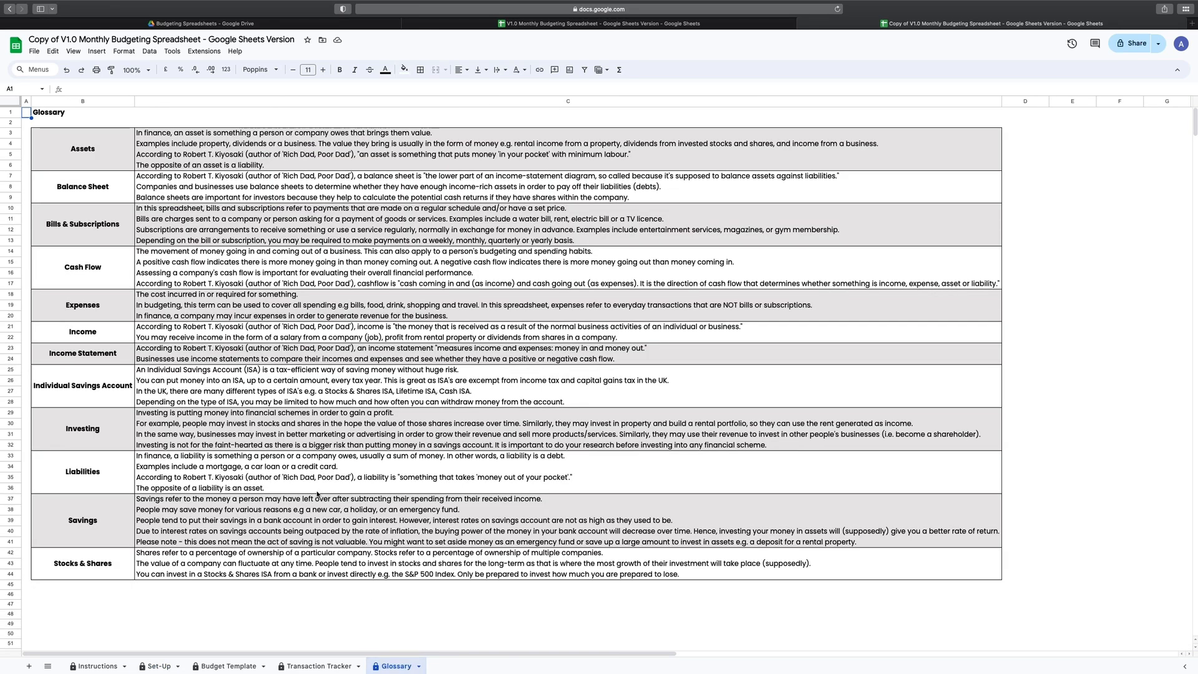
left_click(158, 667)
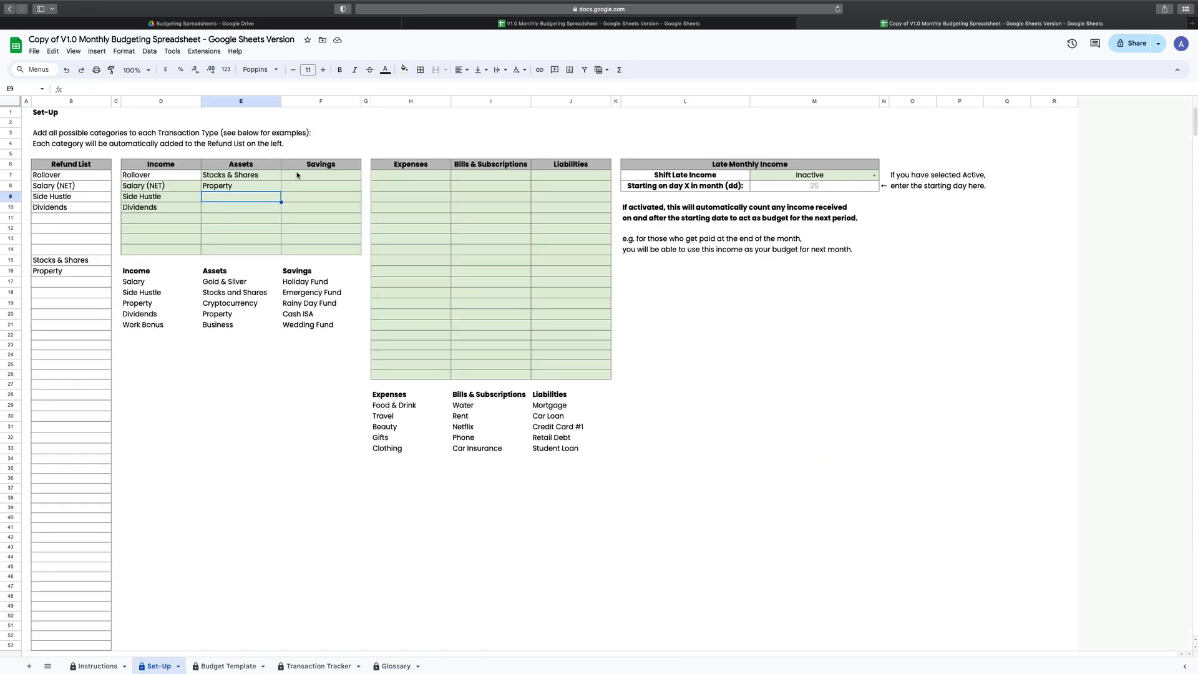
Enter House deposit, Girls Holiday, Emergency fund and Cash ISA as the first four categories in the Savings column.
left_click(297, 175)
type("House dep")
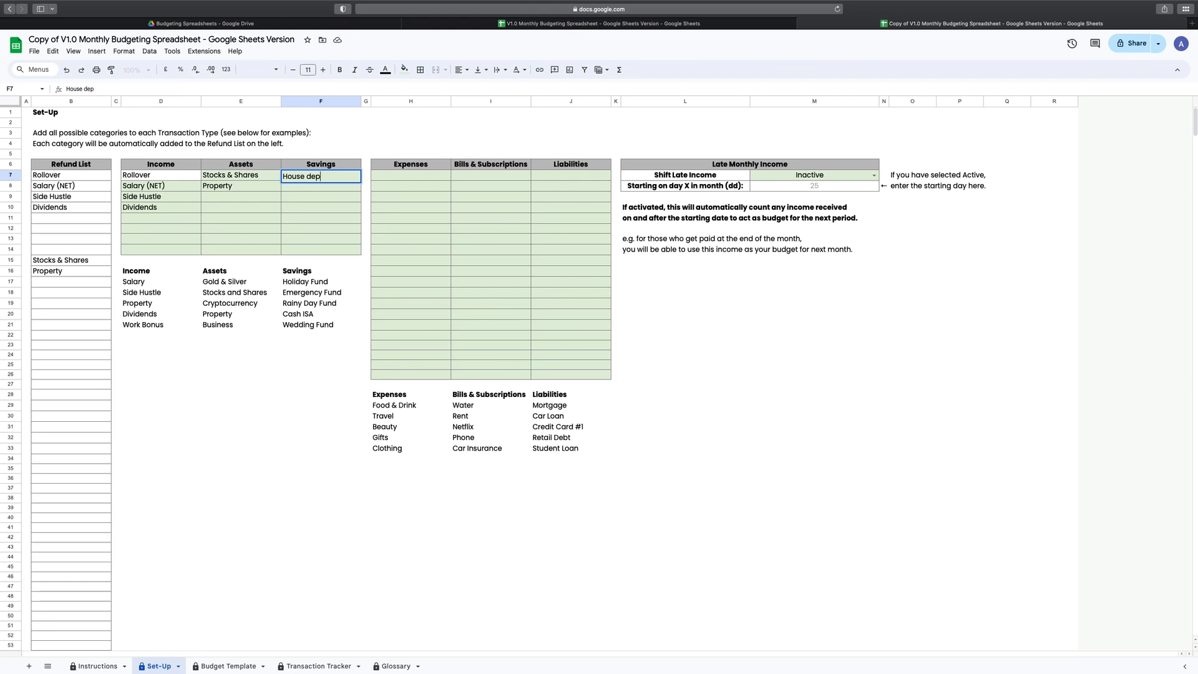
type("osit")
key("Return")
type("Gi")
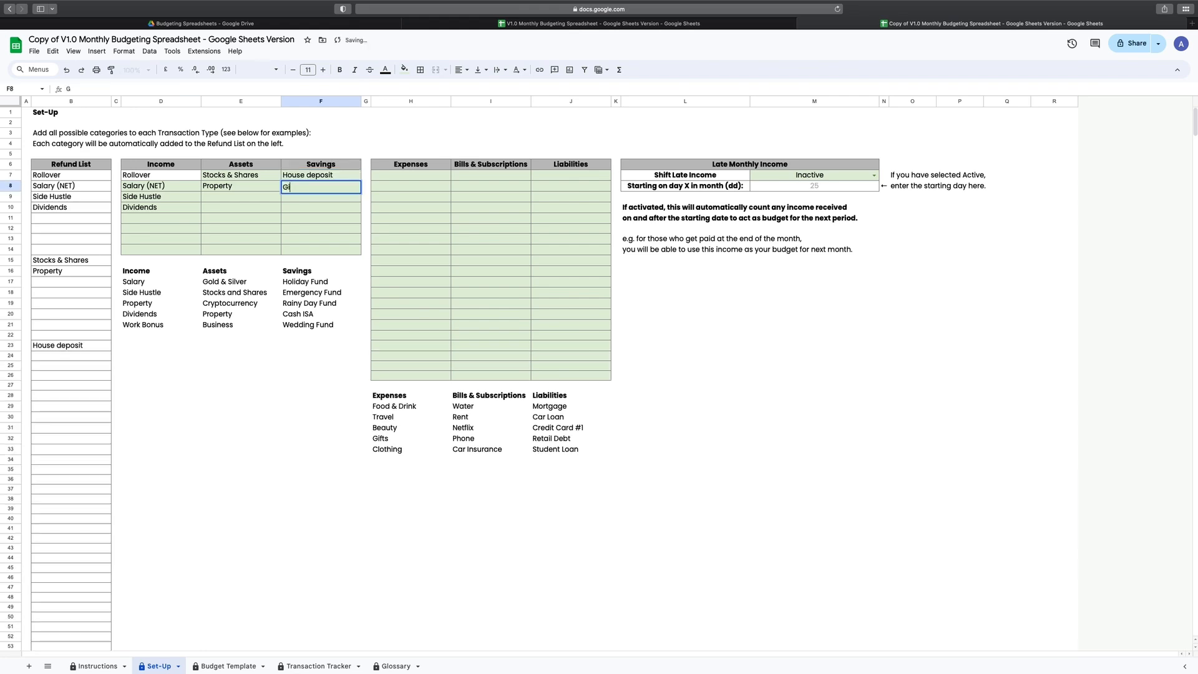
type("rls Holiday")
key("Return")
type("E")
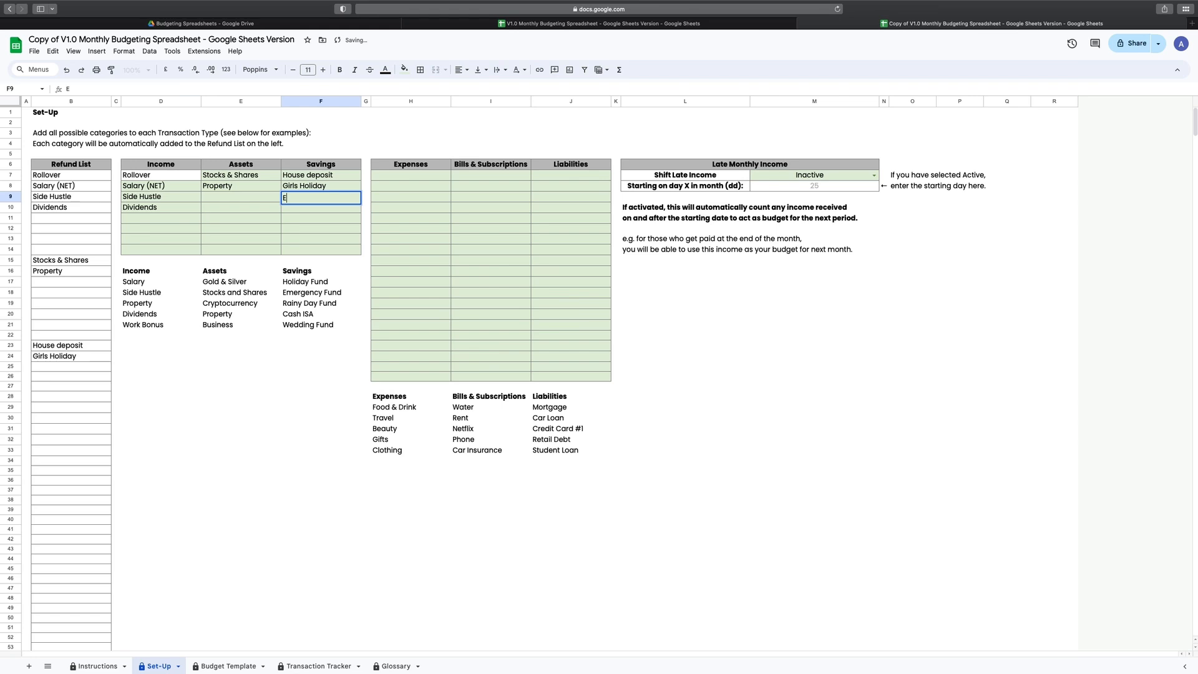
type("mergency fund")
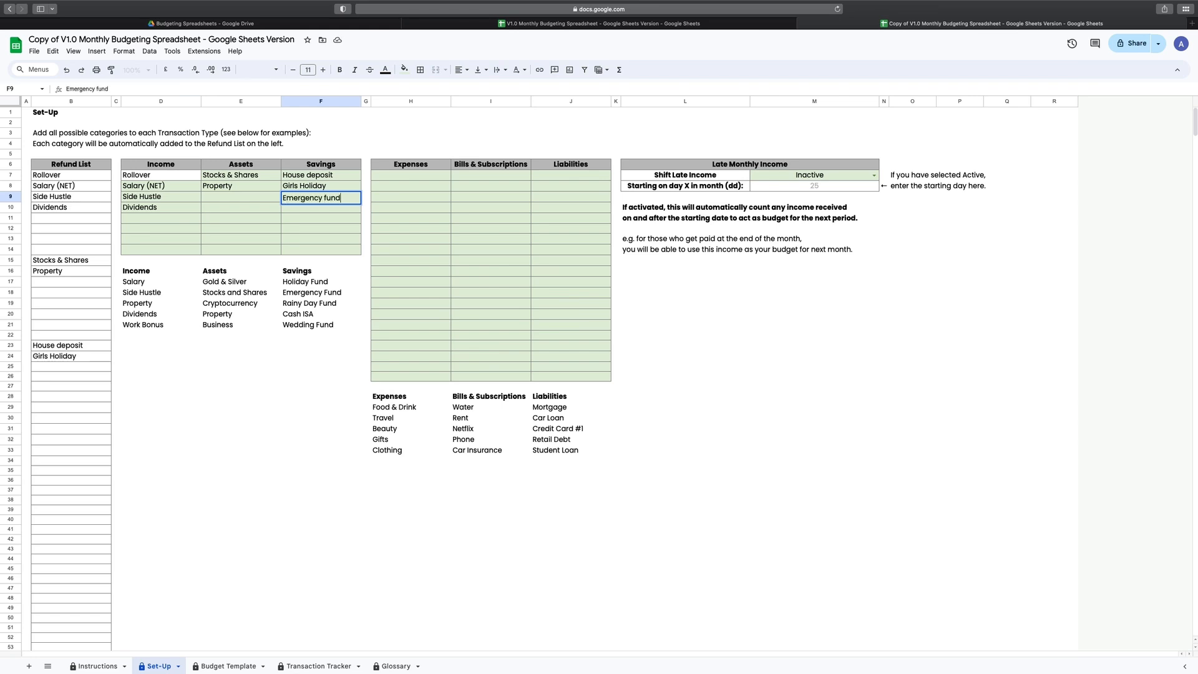
key("Return")
type("Cash ISA")
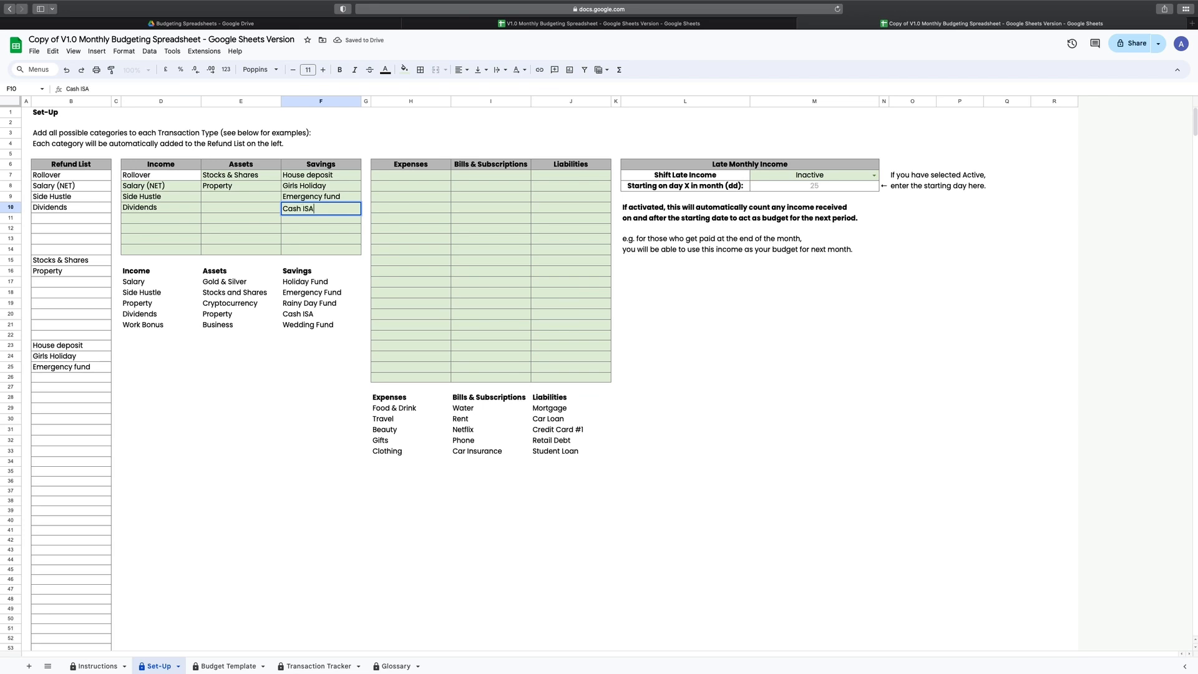
key("Return")
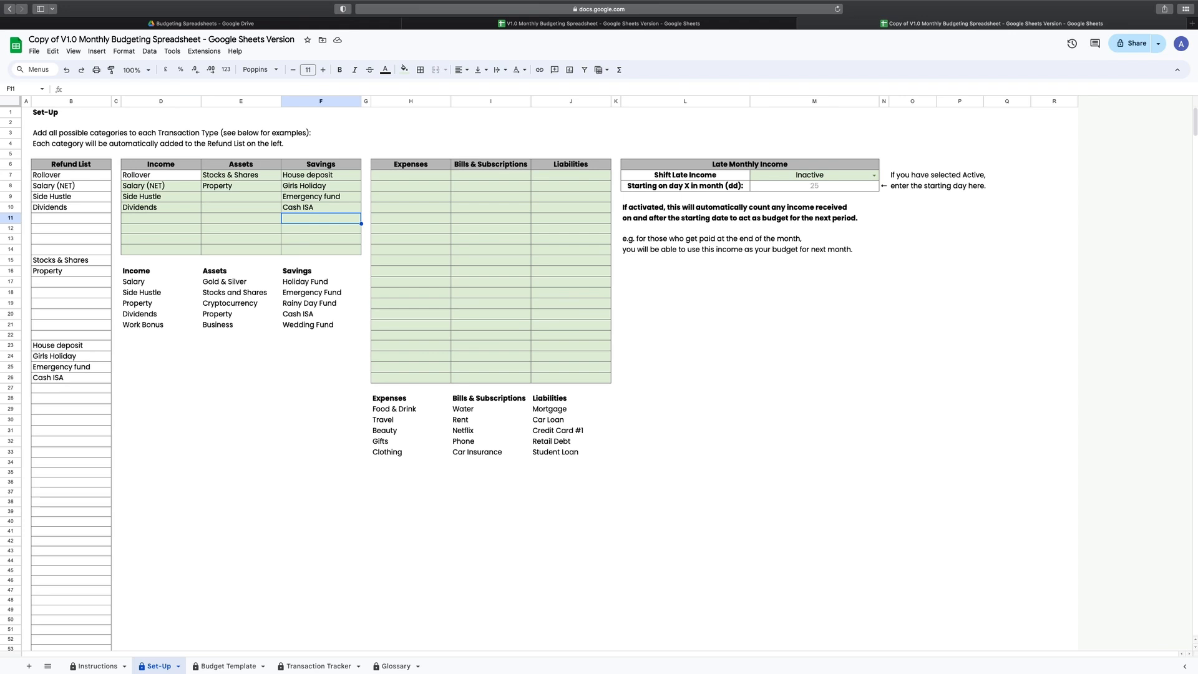
Enter Food & Drink, Petrol, Train Fares, Leisure and Gifts as the first five categories in the Expenses column.
left_click(381, 177)
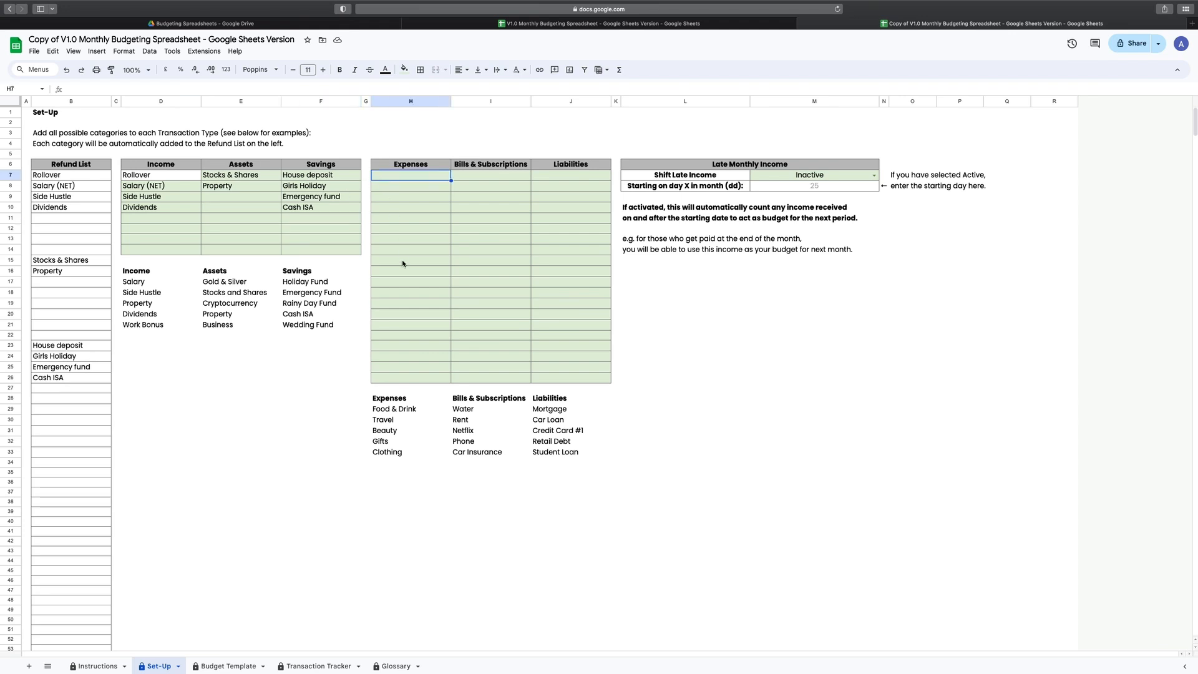
type("Food & Drink")
key("Return")
type("Petrol")
key("Return")
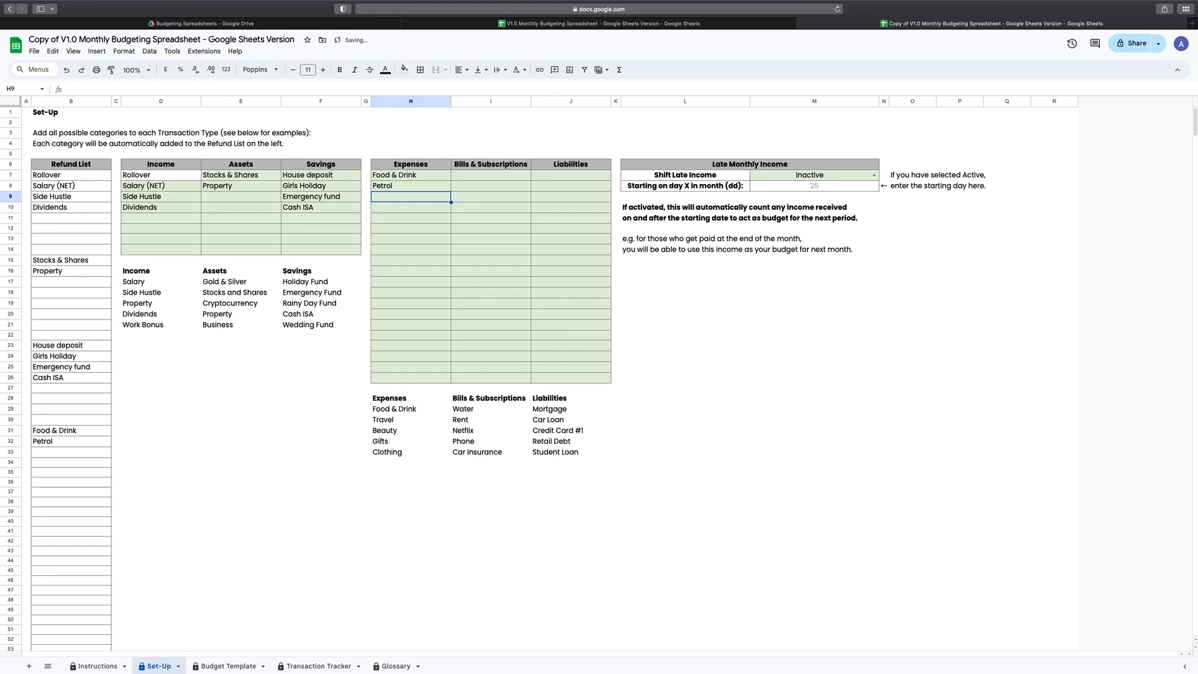
type("Train Fares")
key("Return")
type("Leisure")
key("Return")
type("Gifts")
key("Return")
Add Toiletries, Medical and Car Parking below Gifts in the Expenses column.
type("Toil")
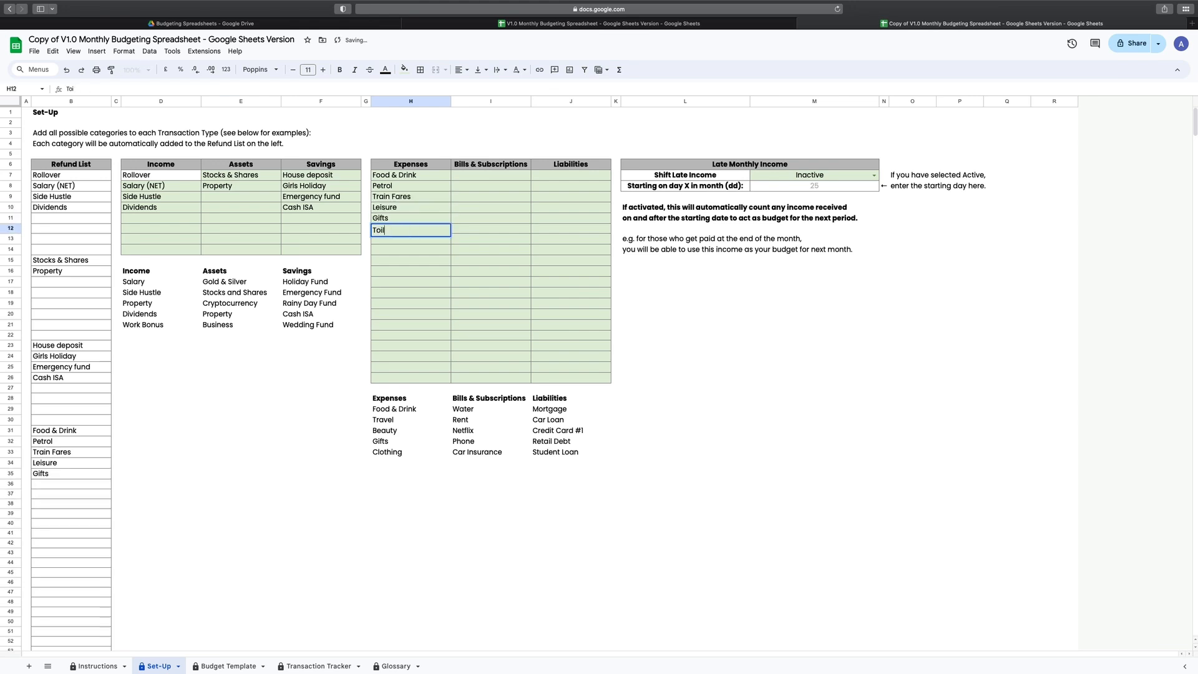
type("etries")
key("Return")
type("Medical")
key("Return")
type("Car Parking")
key("Return")
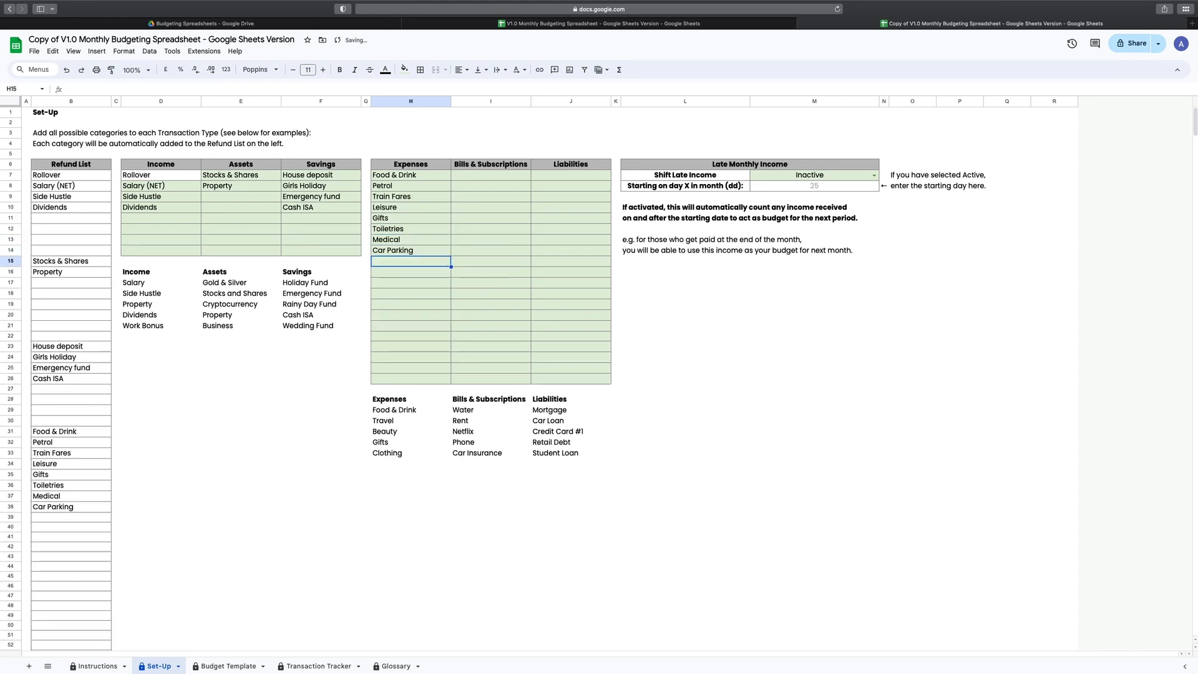
Enter Phone, Water, Gas and Electric as the first four categories in the Bills & Subscriptions column.
left_click(476, 187)
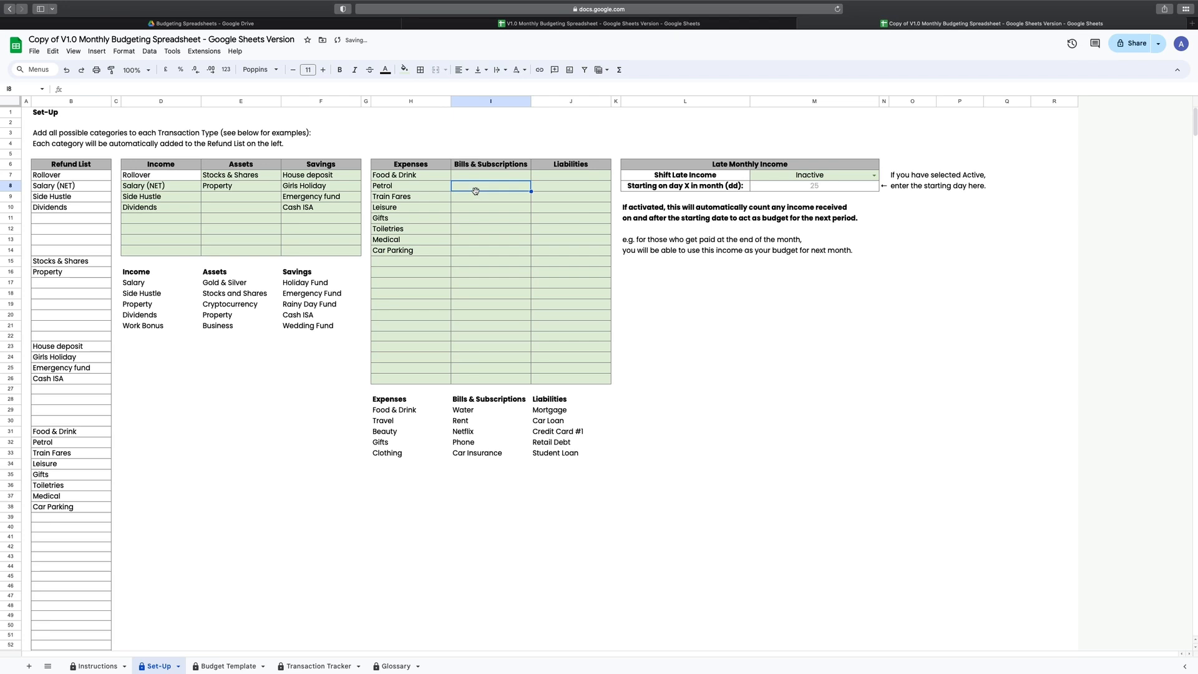
key("Up")
type("Phone")
key("Return")
type("Wat")
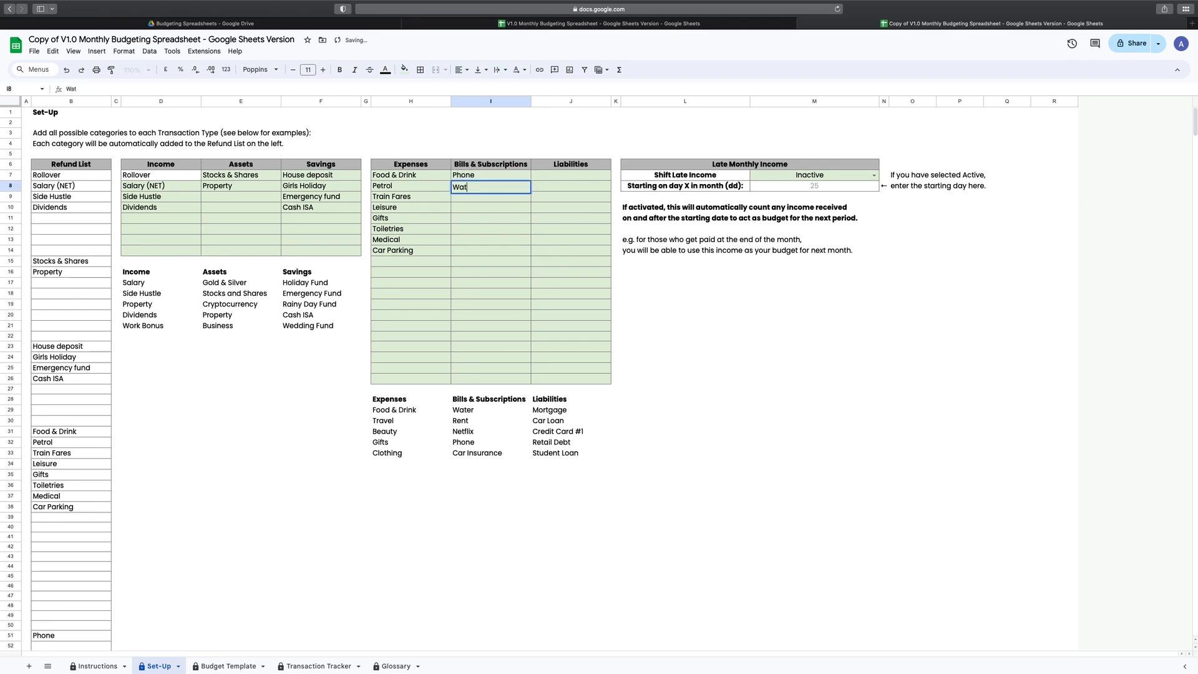
type("er")
key("Return")
type("Gas")
key("Return")
type("El")
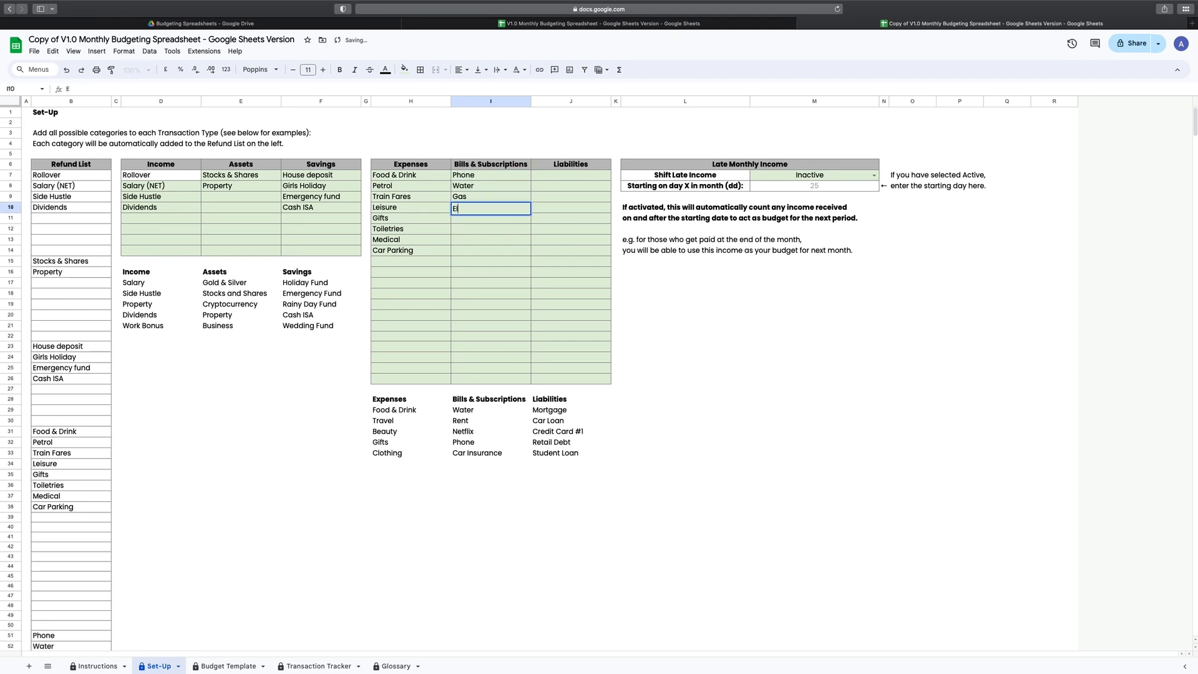
type("ectric")
key("Return")
Add Netflix, Car Insurance, Disney +, Skillshre and Rent below Electric in the Bills & Subscriptions column.
type("Netfl")
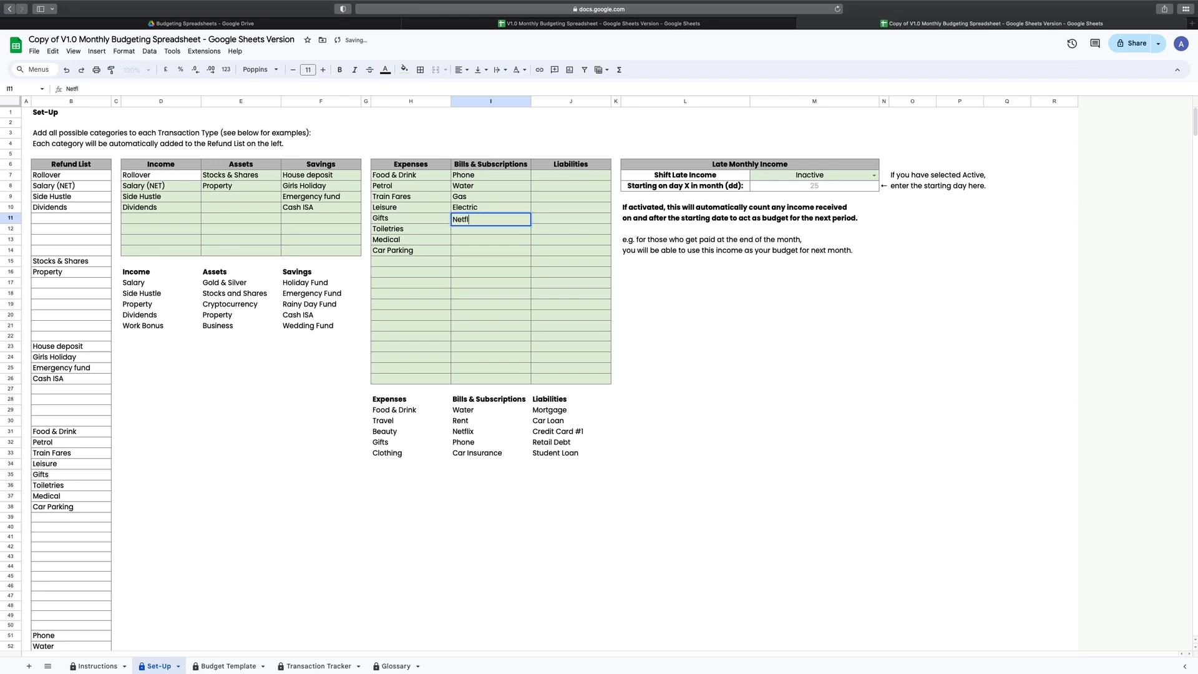
type("ix")
key("Return")
type("Car")
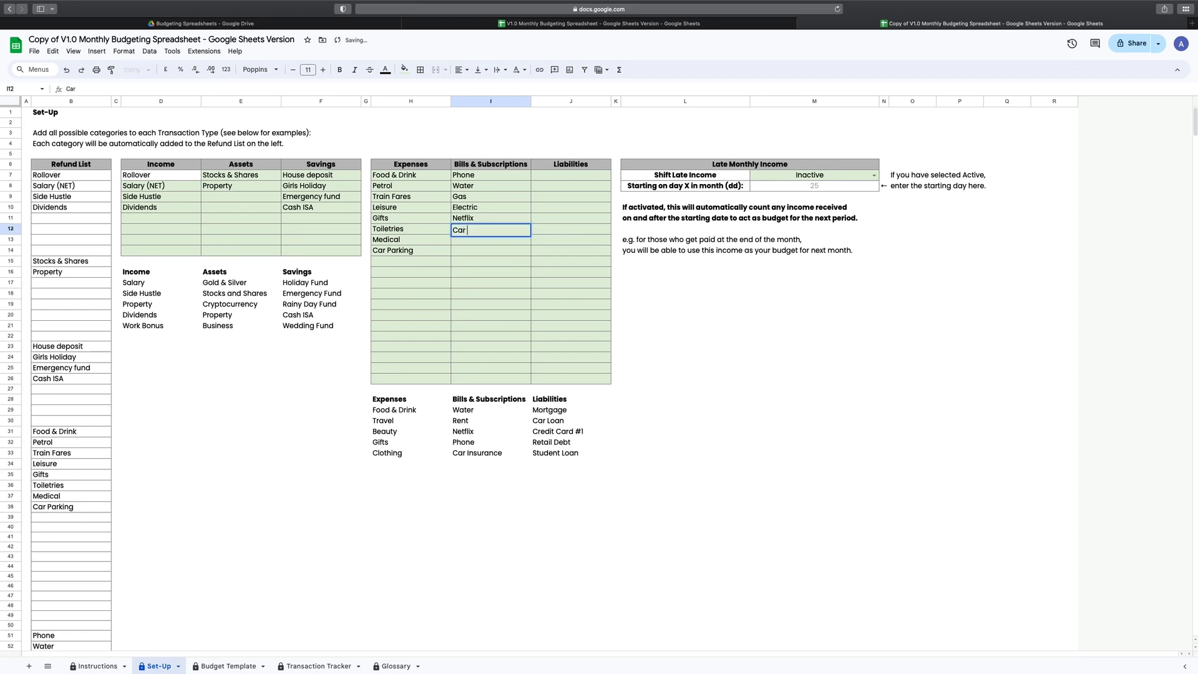
type(" Insurance")
key("Return")
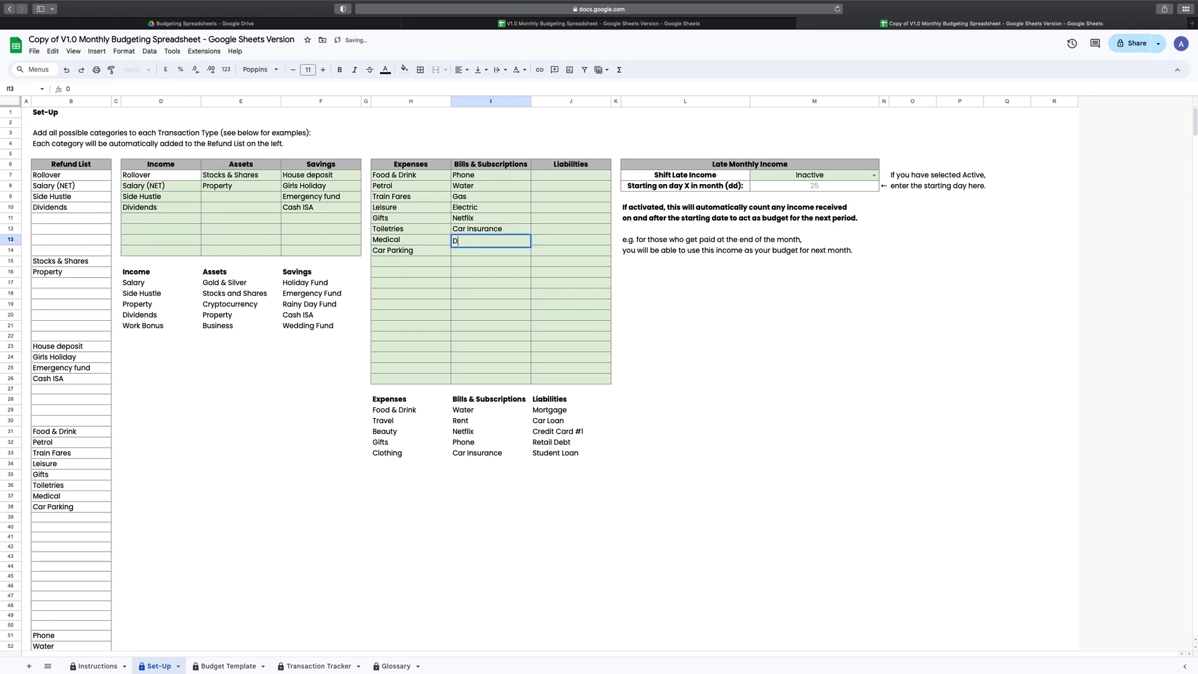
type("Disney +")
key("Return")
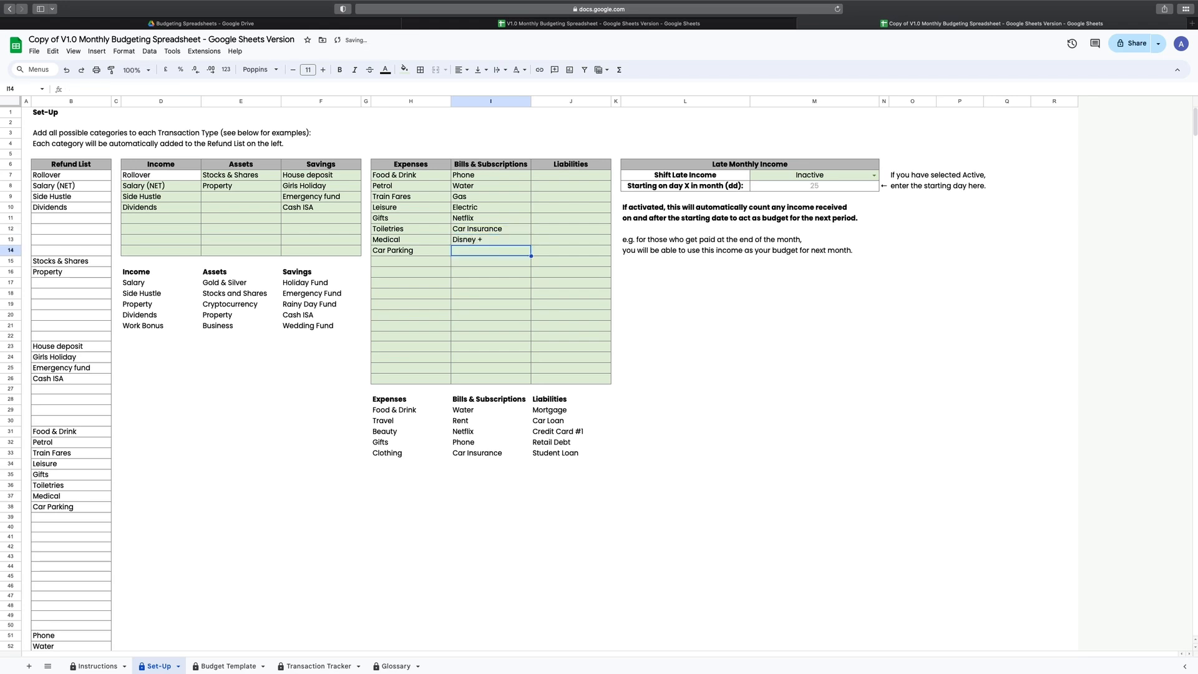
type("SkillsahreSkillshre")
key("Return")
type("Rent")
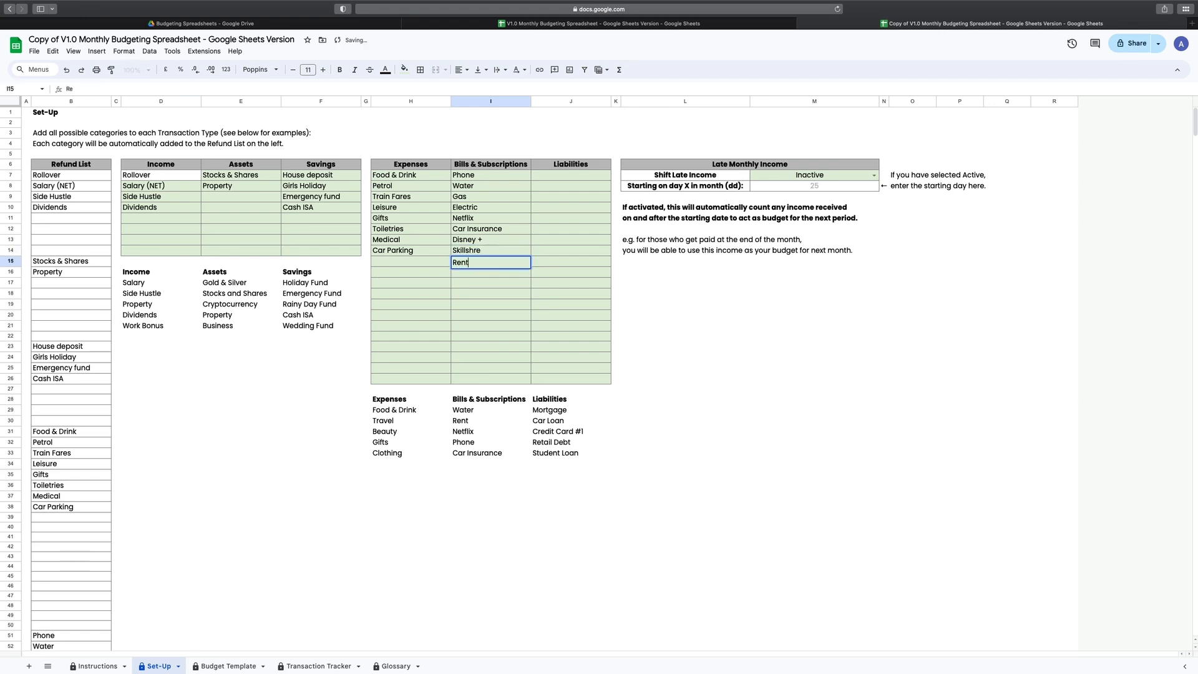
key("Tab")
Enter Credit Card 1 and Student Loan as the first two categories in the Liabilities column.
left_click(542, 178)
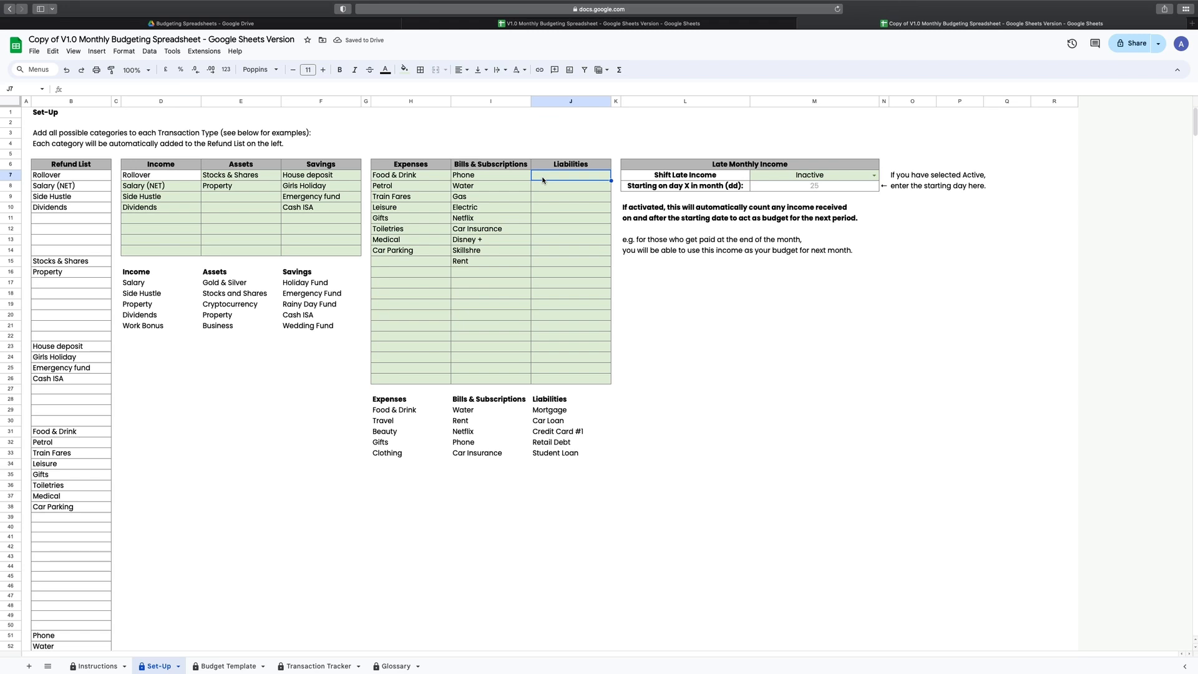
type("Credit Card 1")
key("Return")
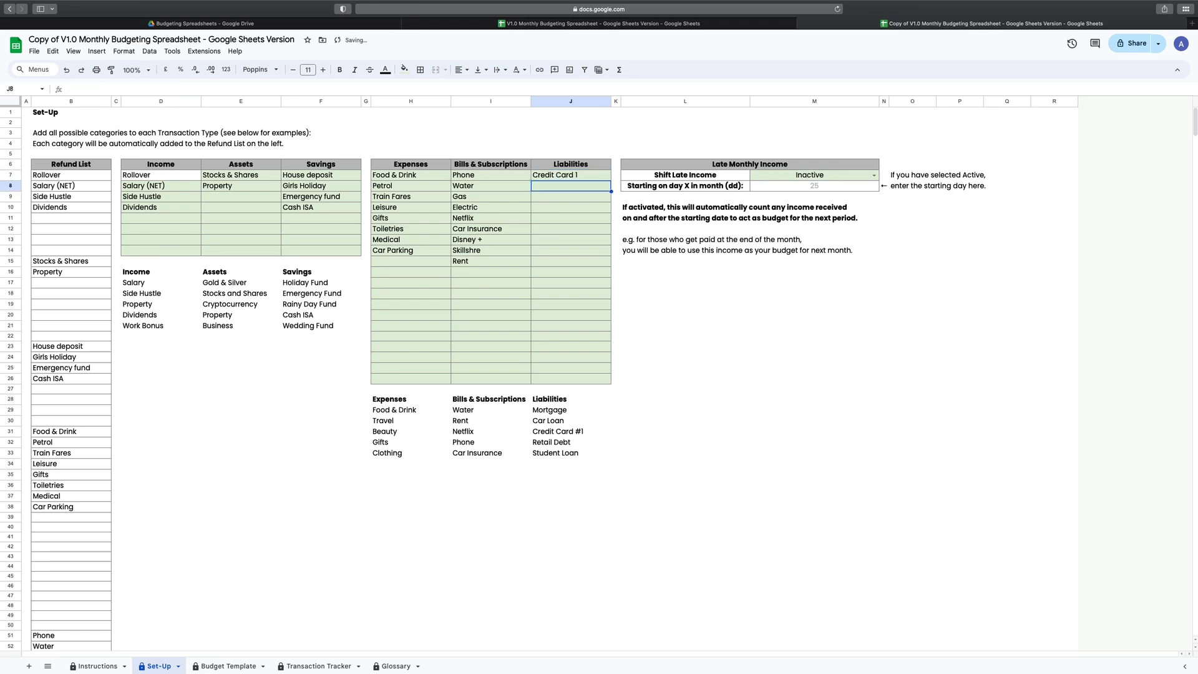
type("Student Loan")
key("Return")
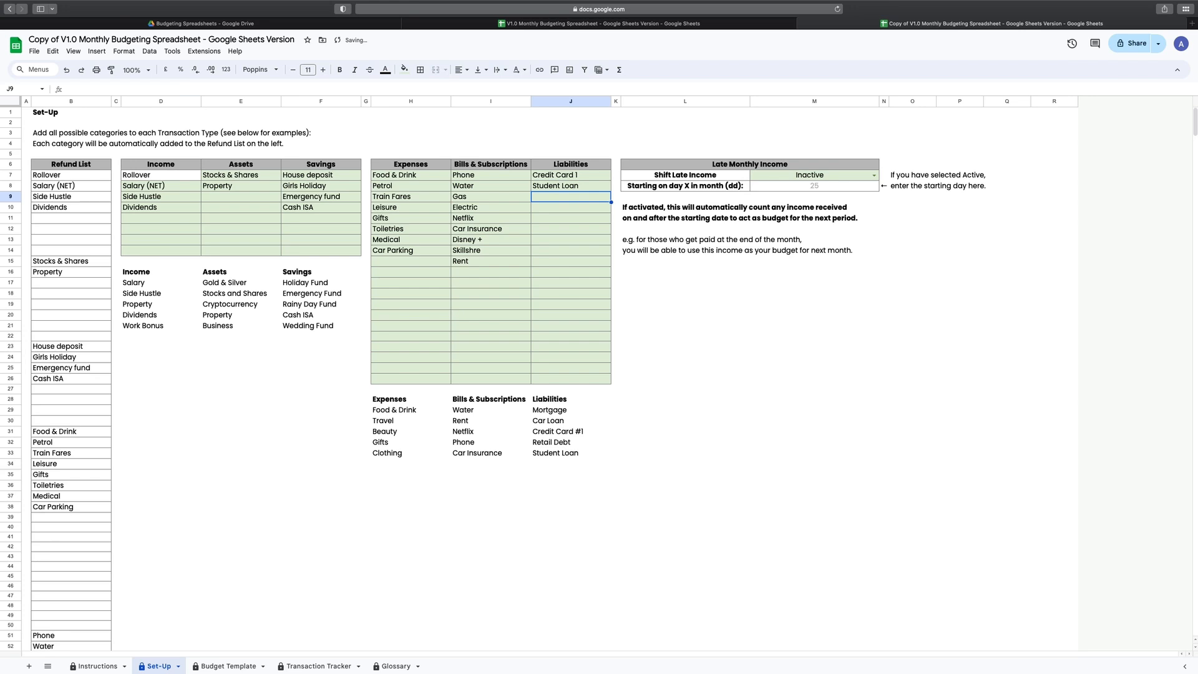
Add Retail Debt and Credit Card 2 below Student Loan in the Liabilities column.
type("Retail D")
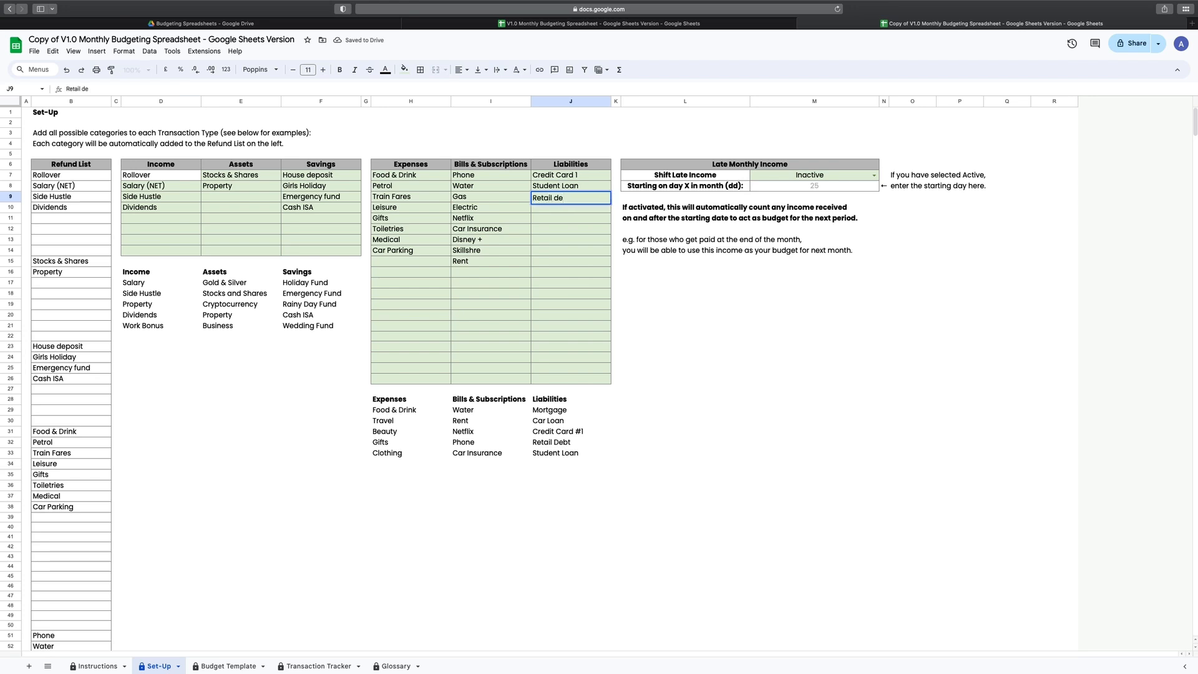
type("ebt")
key("Return")
type("Credit Crad")
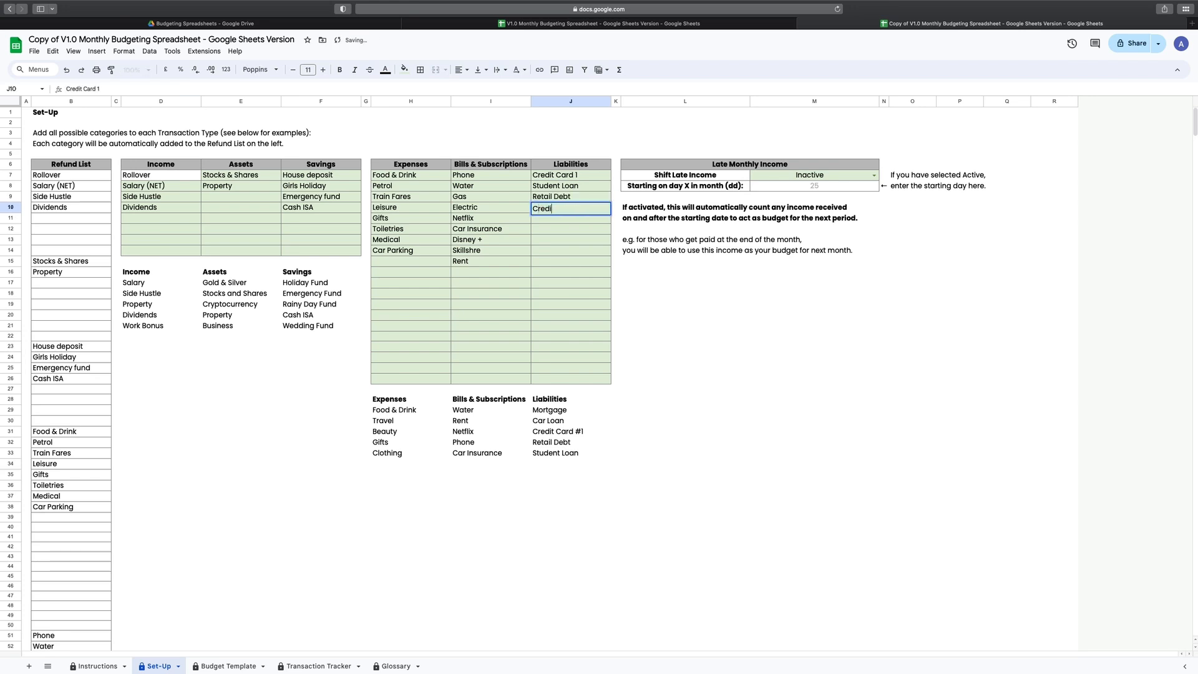
key("BackSpace")
key("BackSpace")
type("ard 2")
key("Return")
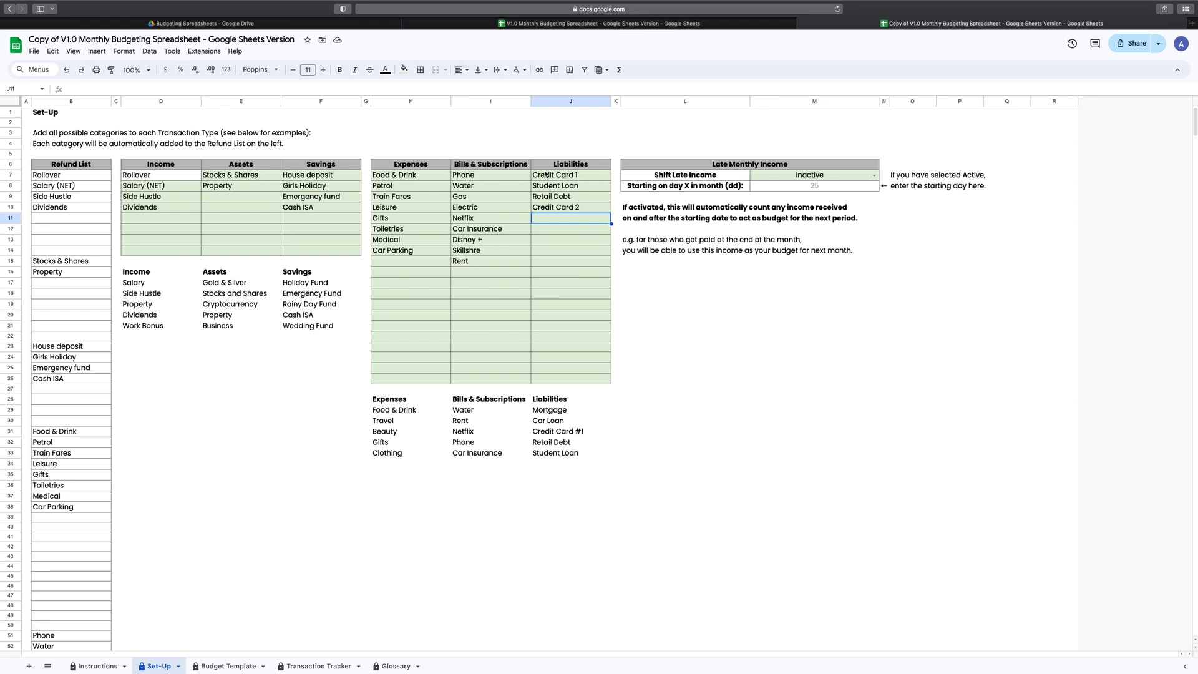
Set Shift Late Income to Active in the Late Monthly Income table, with 27 as the starting day of the month.
left_click(677, 167)
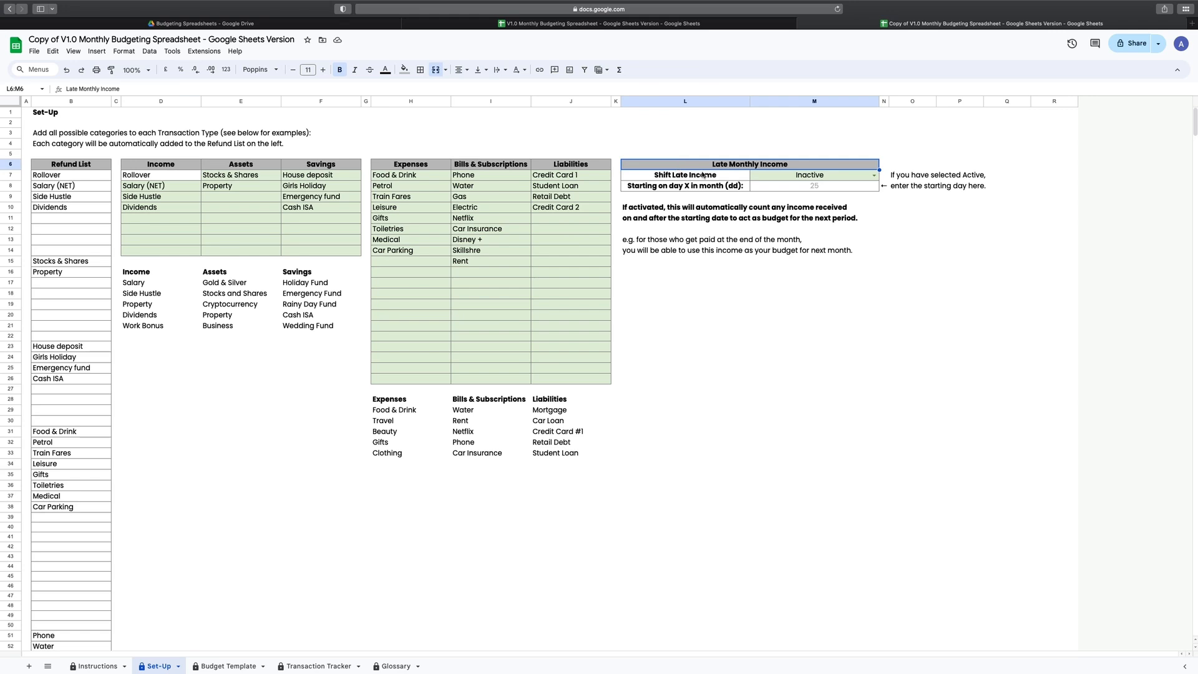
left_click(874, 176)
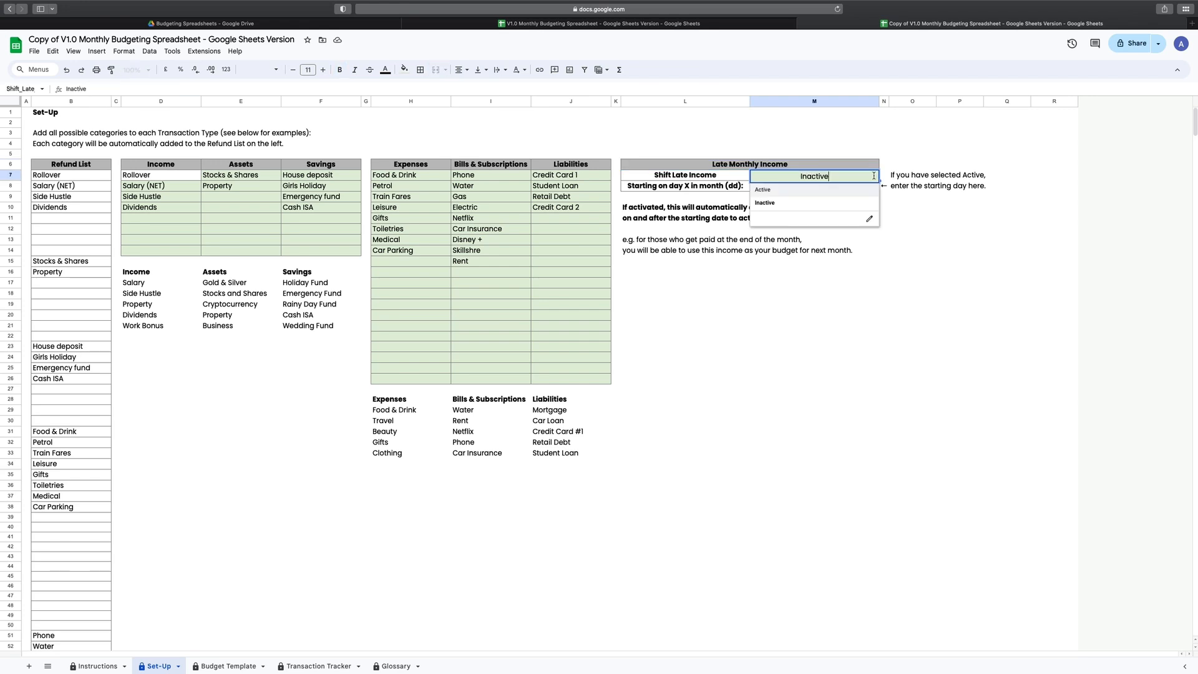
left_click(844, 190)
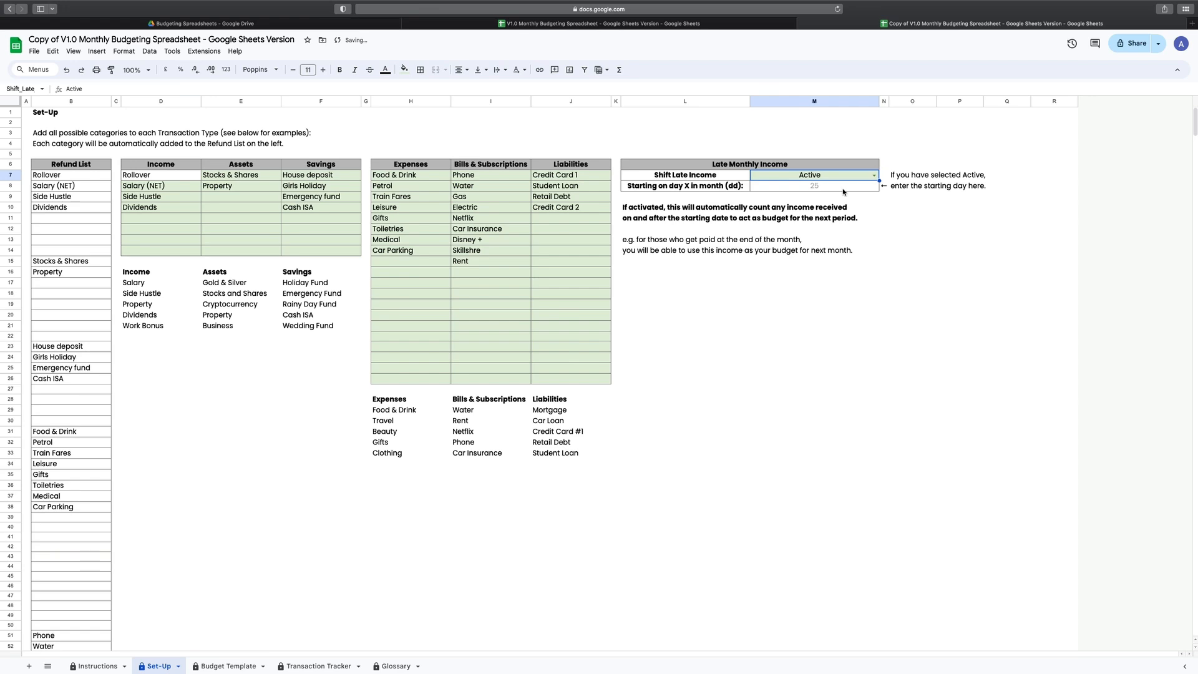
left_click(844, 189)
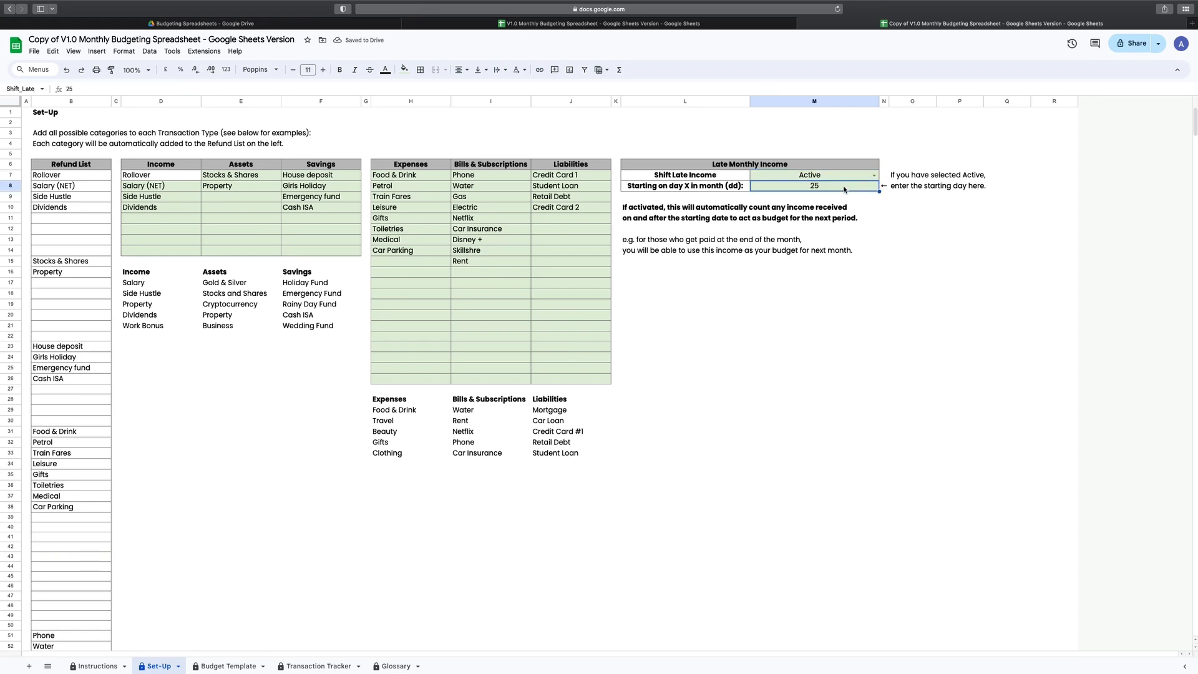
type("27")
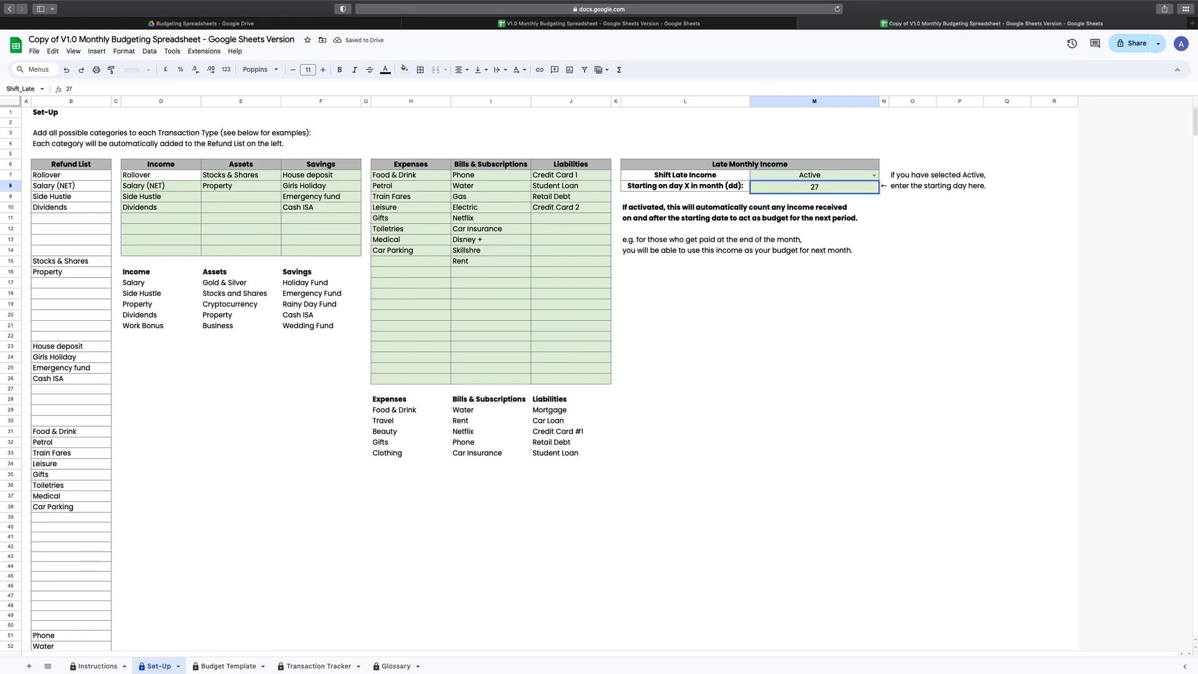
key("Return")
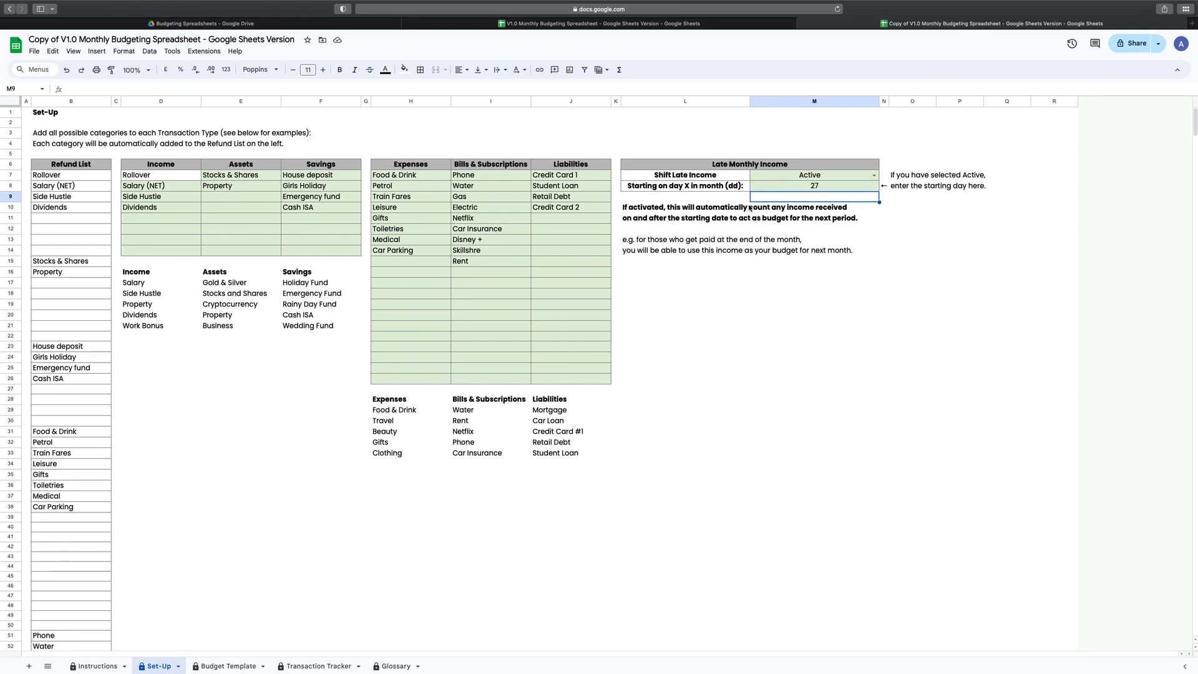
Enter £ as the currency symbol on the Budget Template sheet.
left_click(215, 667)
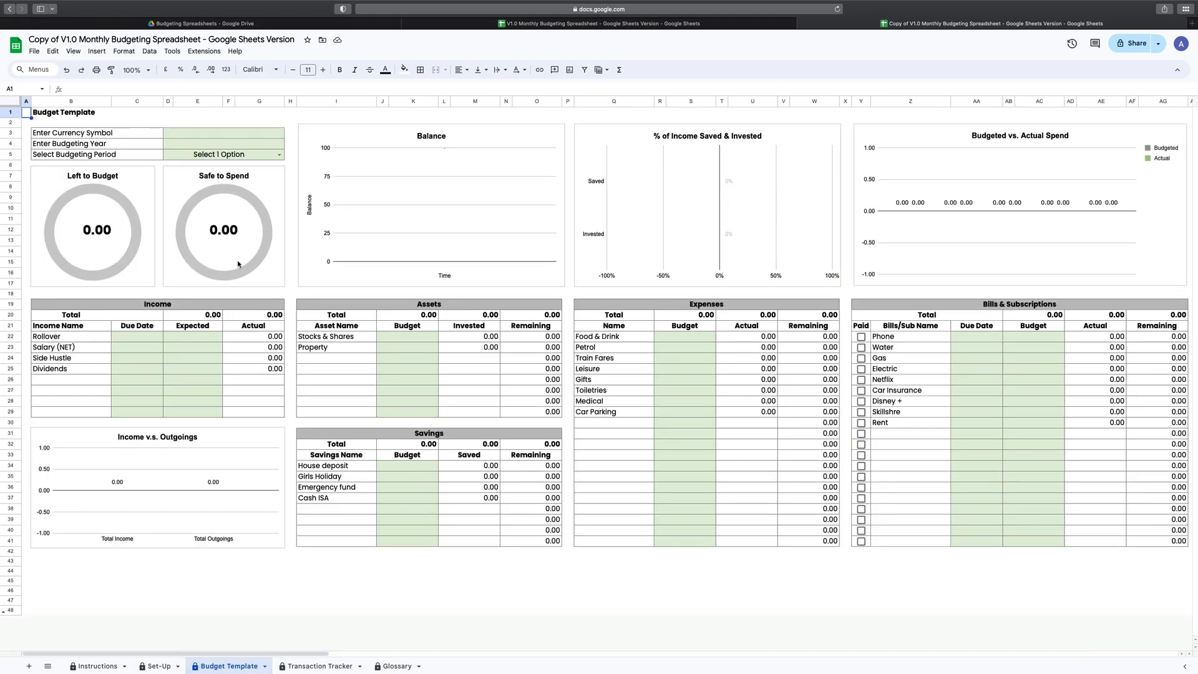
left_click(250, 134)
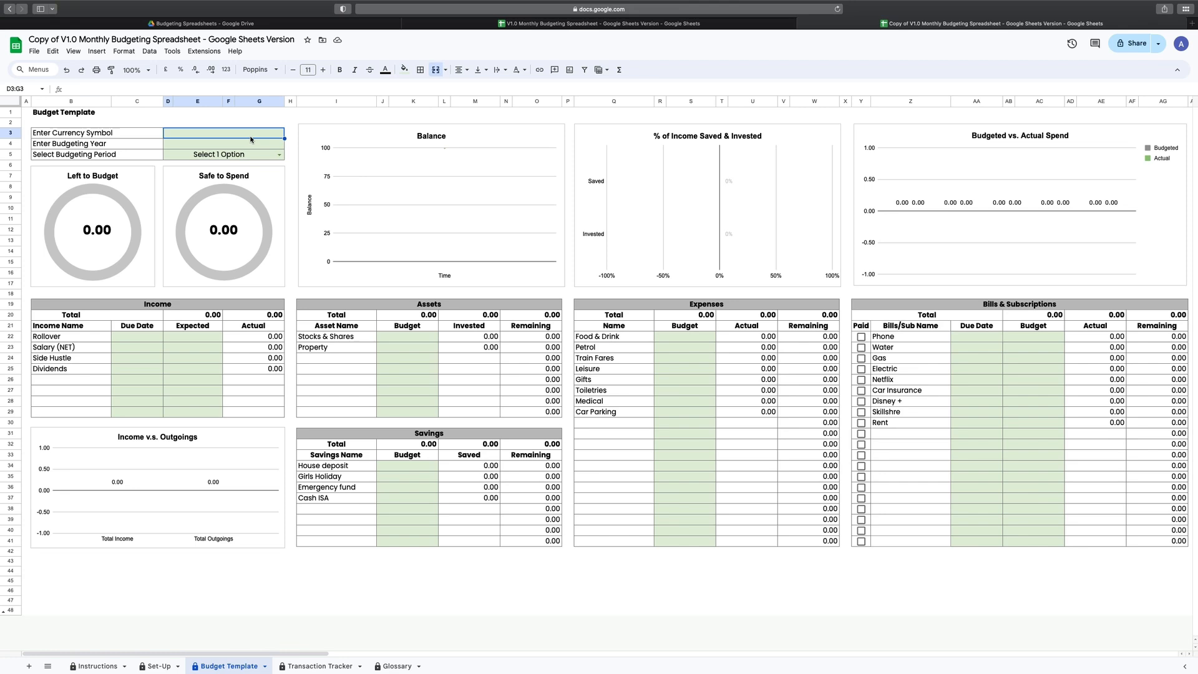
type("£")
key("Return")
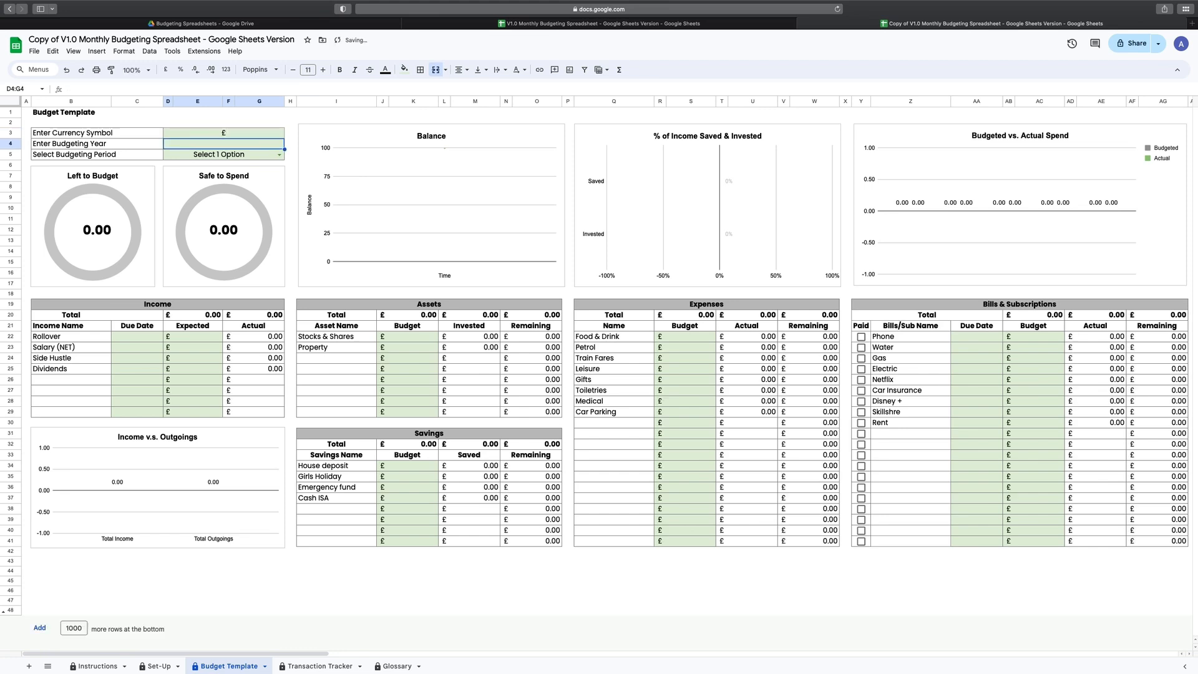
Set the budgeting year to 2024 and the budgeting period to June on the Budget Template sheet.
type("2024")
key("Return")
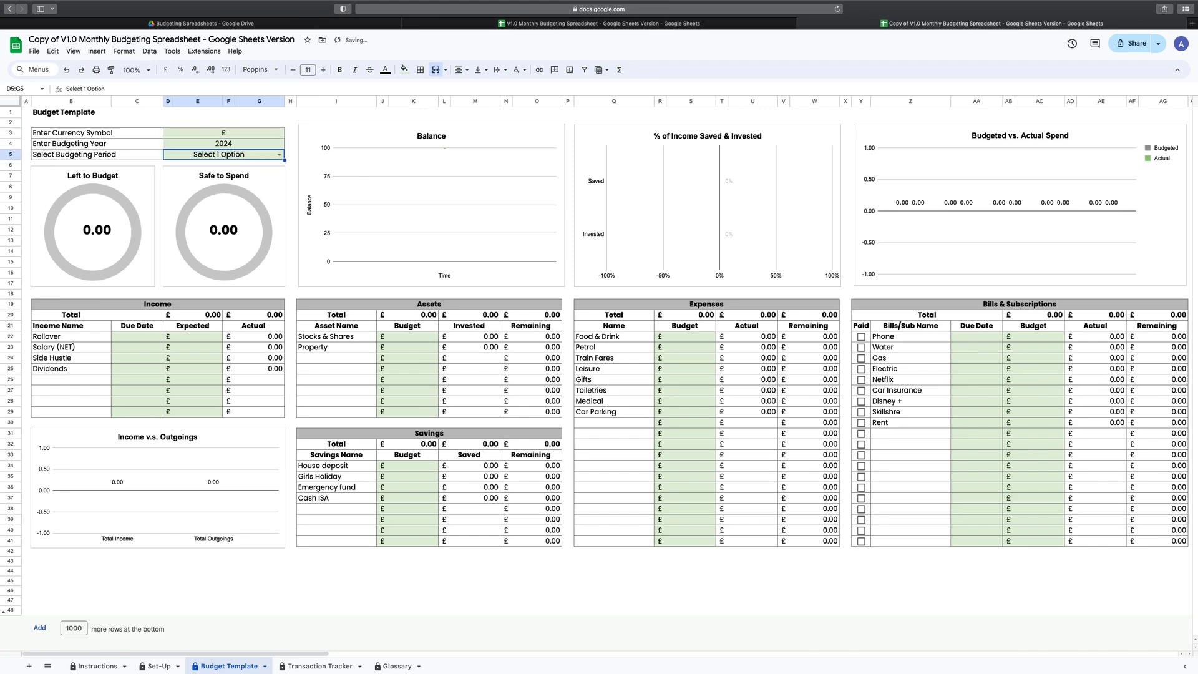
left_click(279, 155)
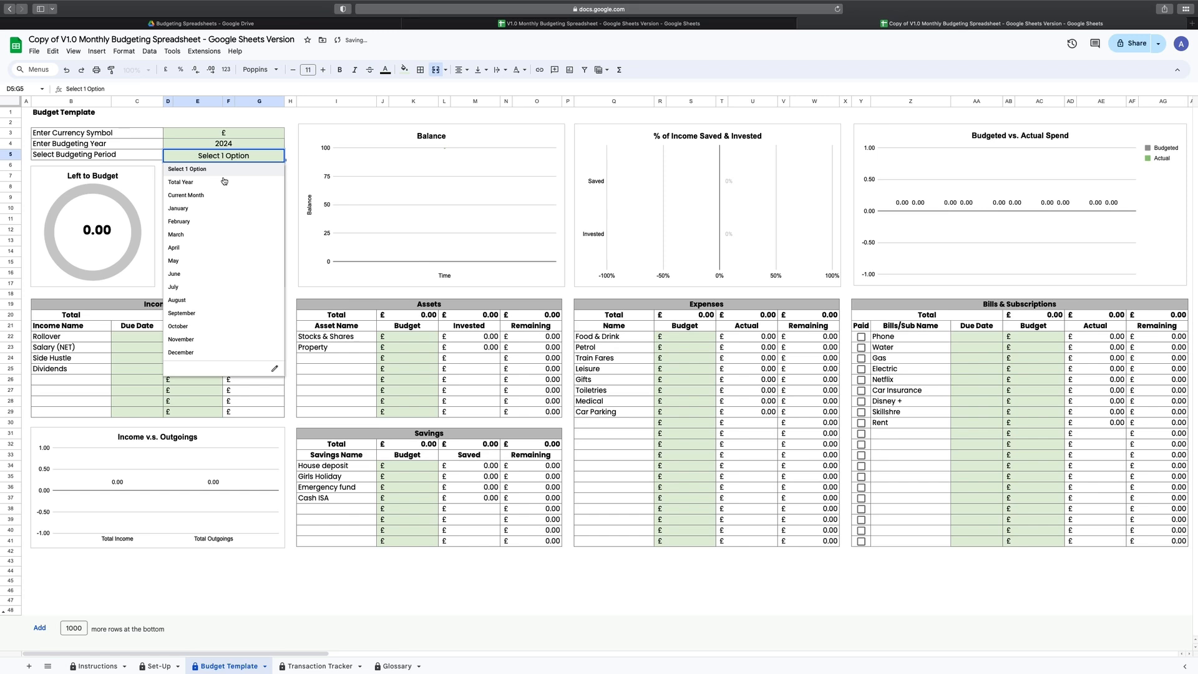
left_click(197, 278)
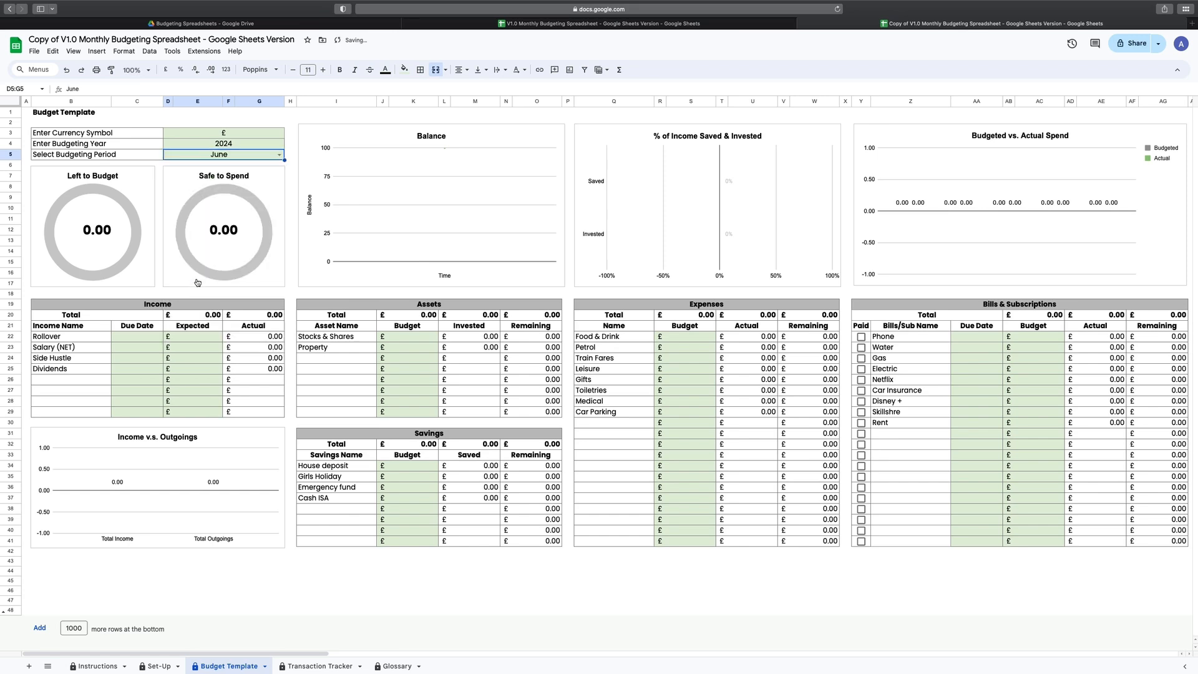
Switch the budgeting period to Total Year to preview the yearly figures, and return it to June.
left_click(279, 156)
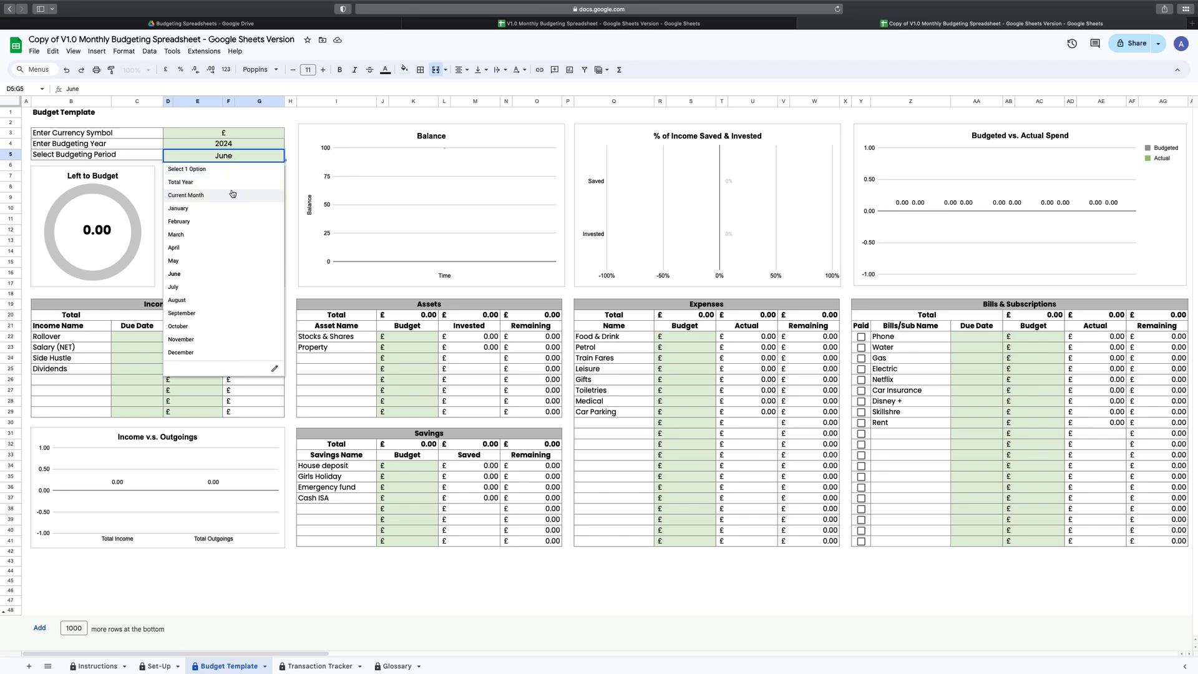
left_click(213, 183)
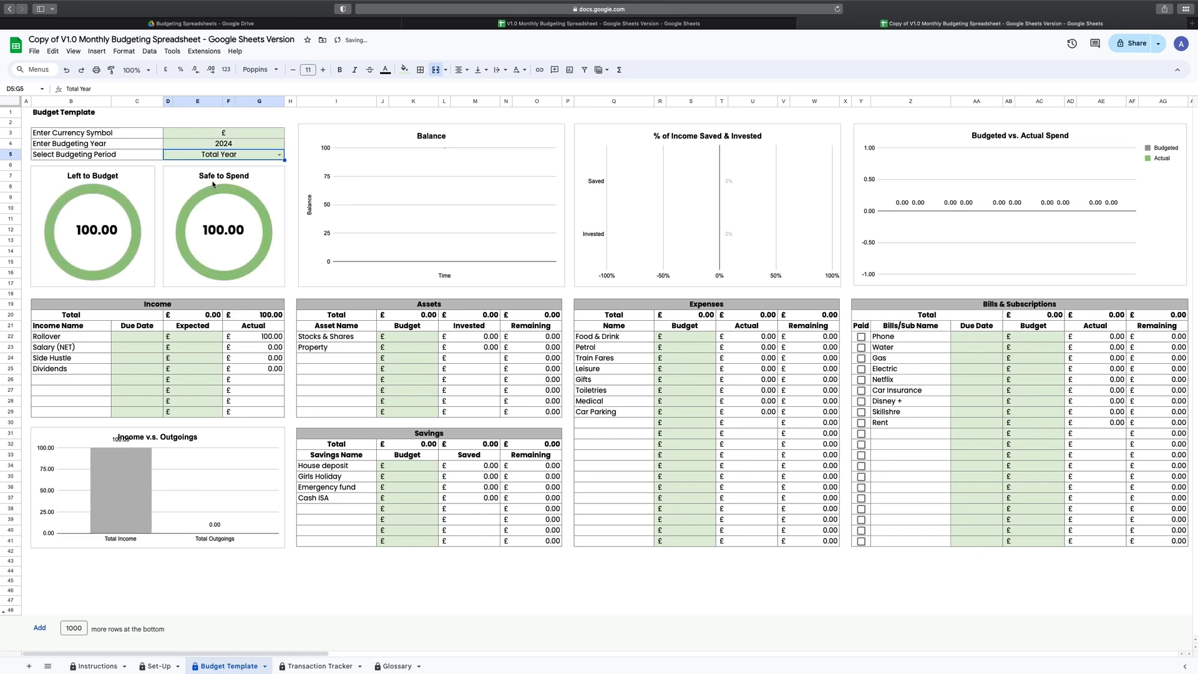
left_click(282, 157)
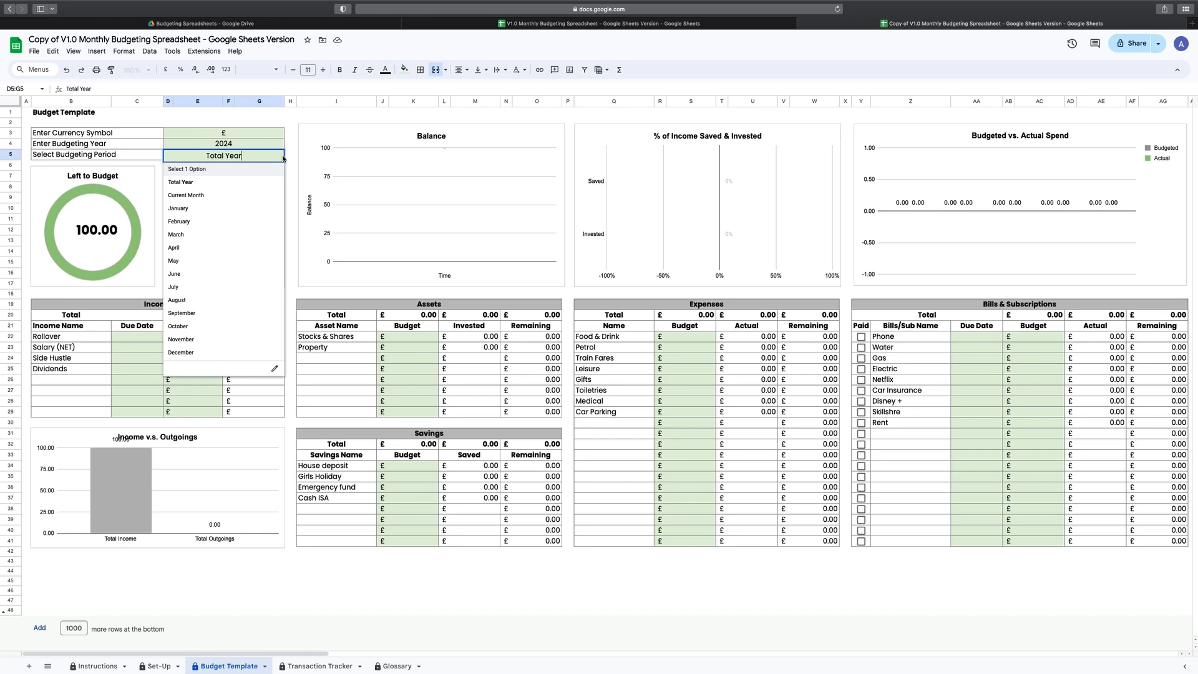
left_click(202, 271)
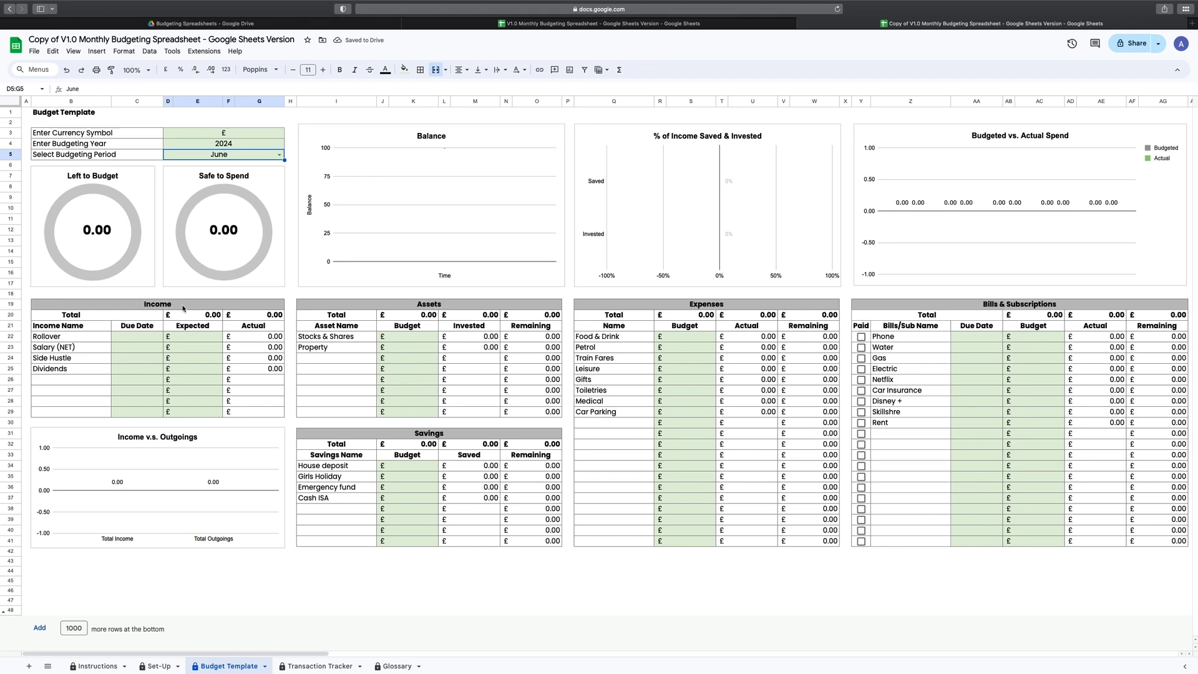
Enter the expected income amounts: 100 for Rollover, 2500 for Salary (NET), 500 for Side Hustle and 100 for Dividends.
left_click(198, 340)
type("25")
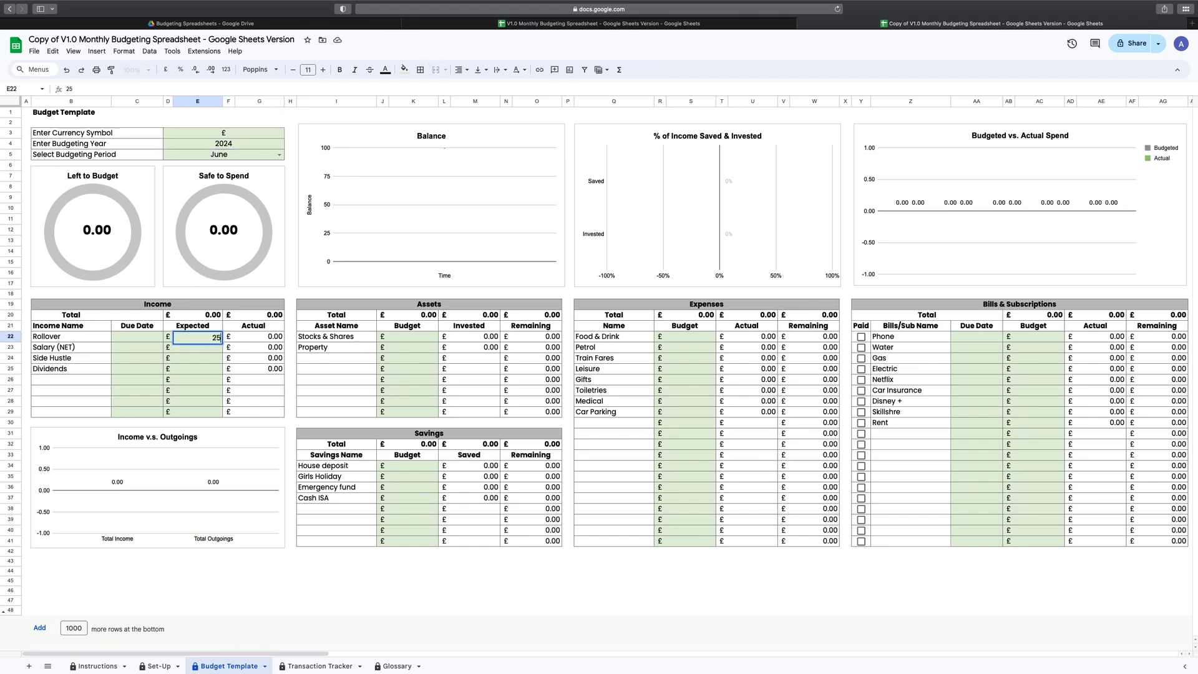
key("BackSpace")
key("BackSpace")
type("100")
key("Return")
type("2500")
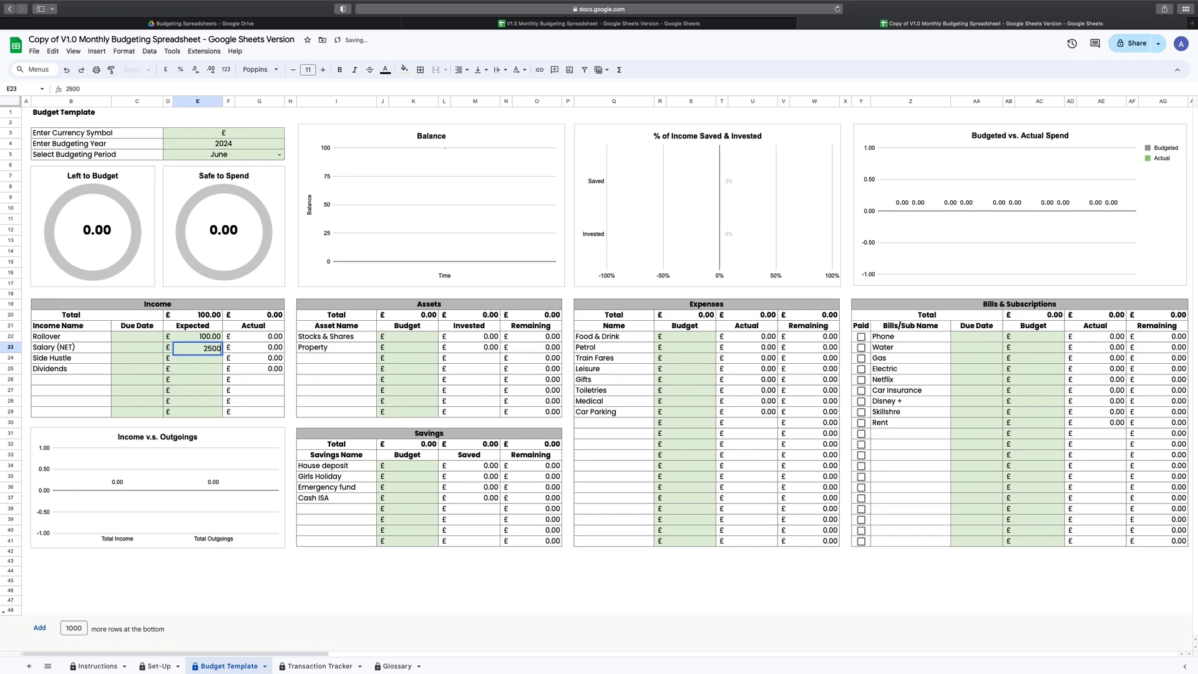
key("Return")
type("500")
key("Return")
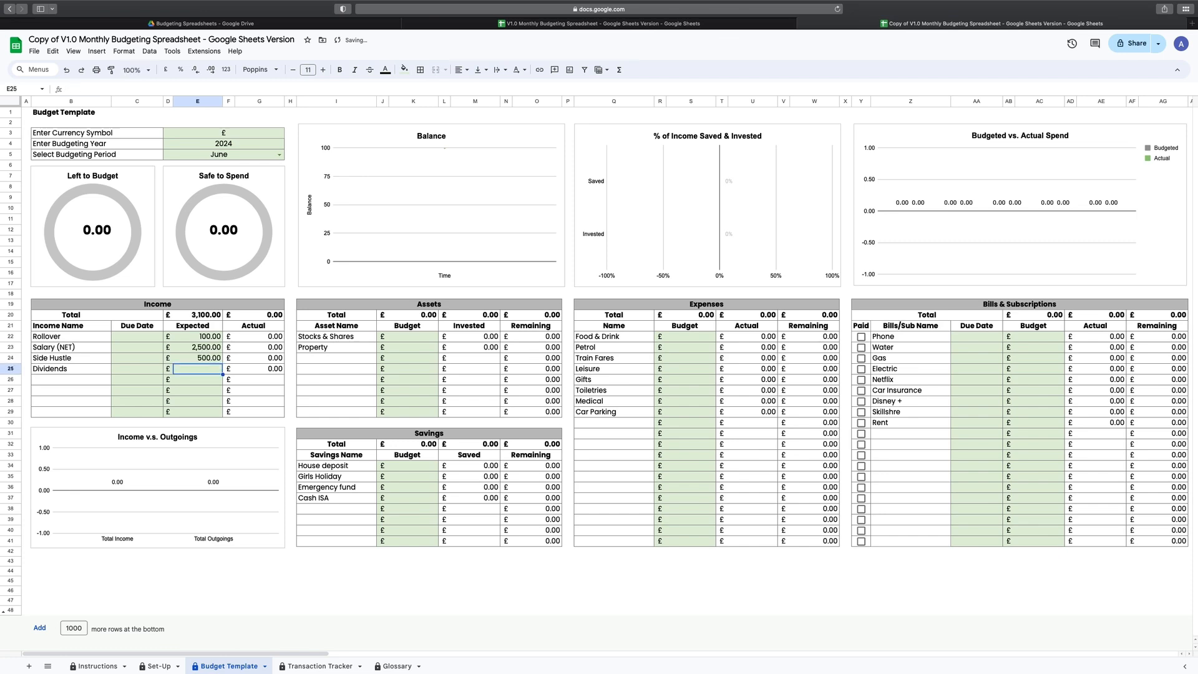
type("100")
key("Return")
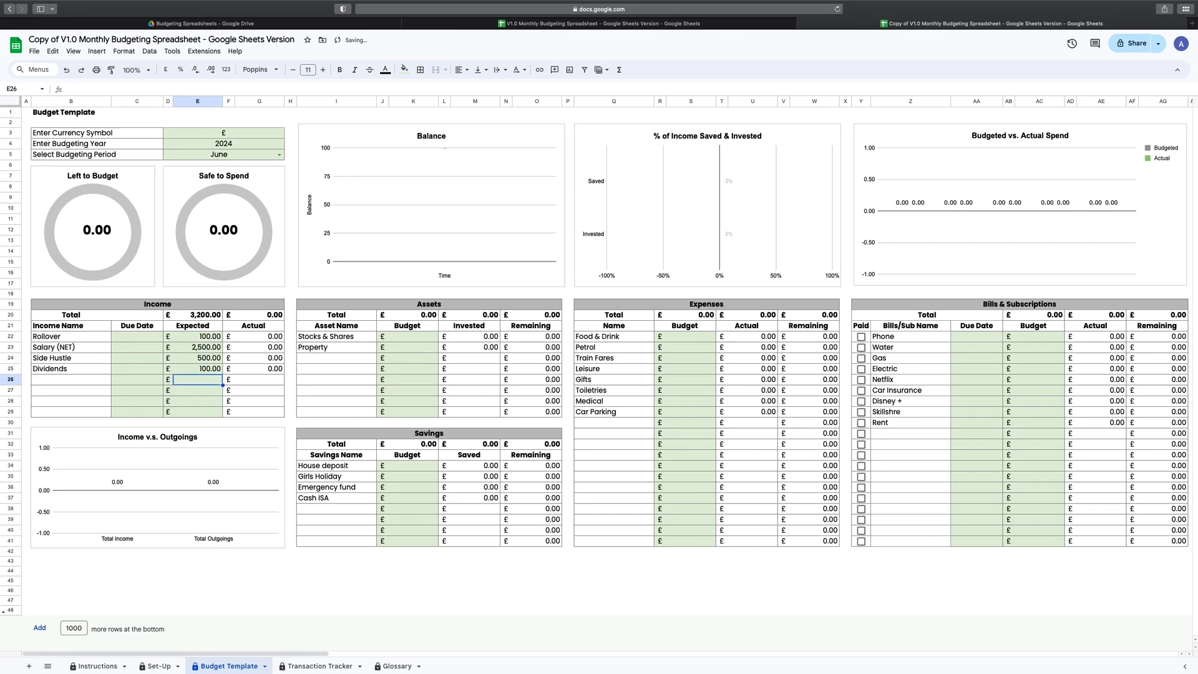
Enter the income due dates: 1-jun for Rollover, 27-may for Salary (NET), 7-jun for Side Hustle and 18-jun for Dividends.
left_click(136, 339)
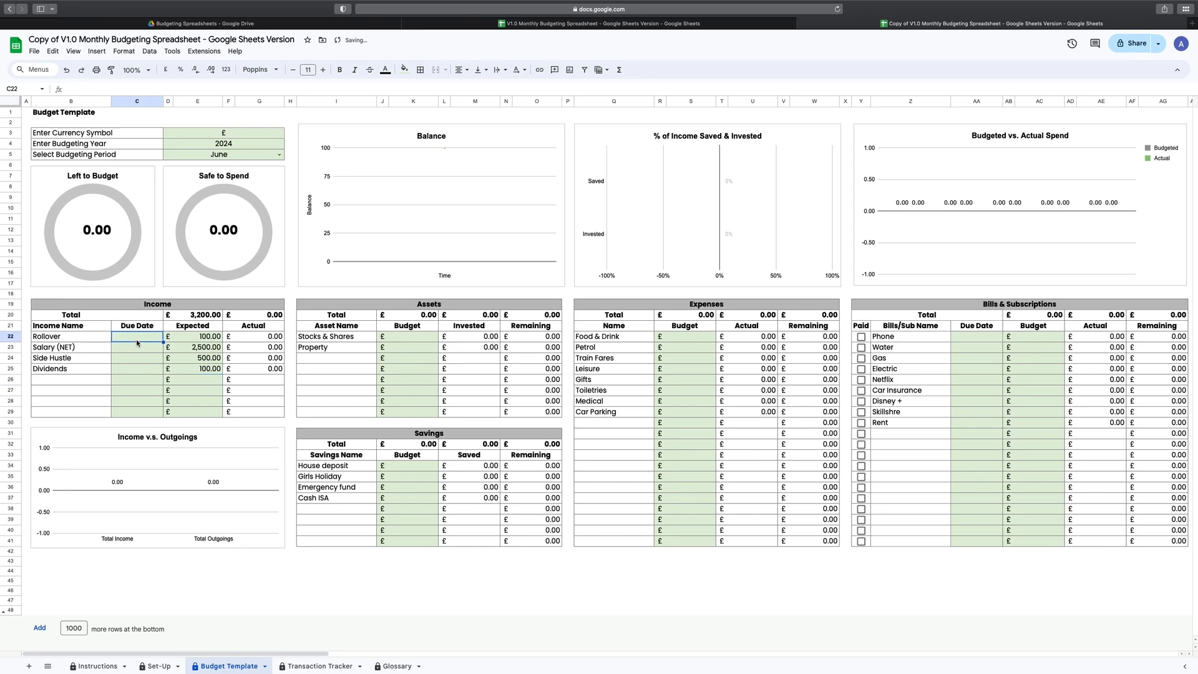
type("1-jun")
key("Return")
type("27-may")
key("Return")
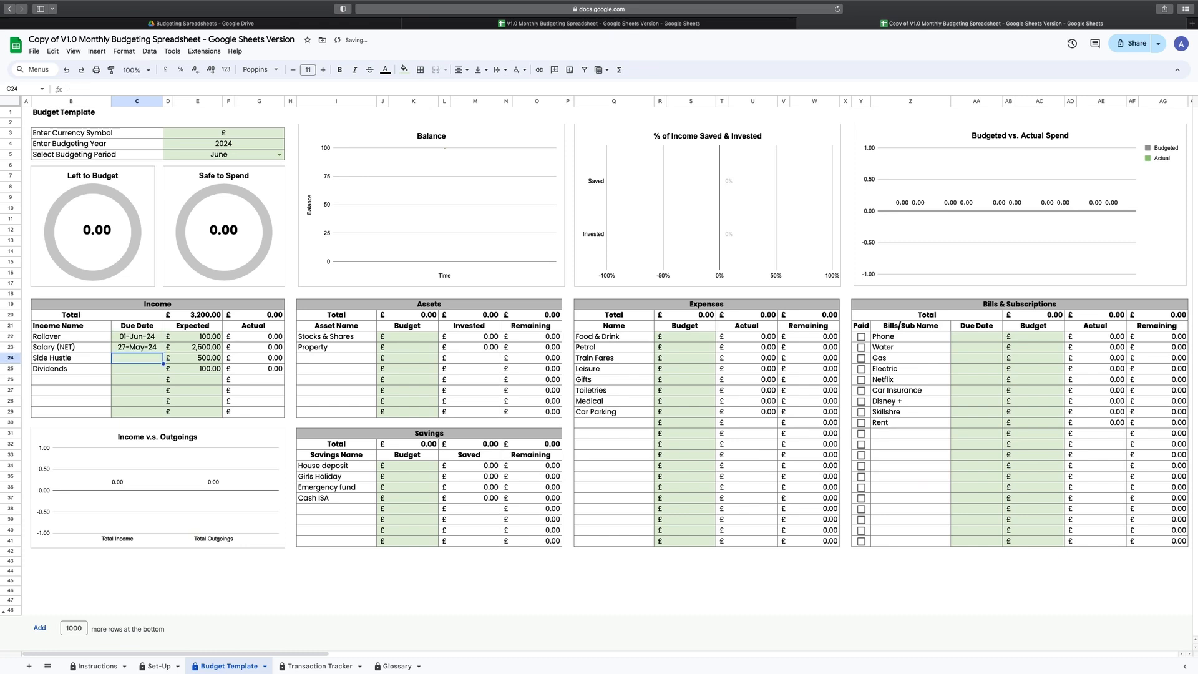
type("7-jun")
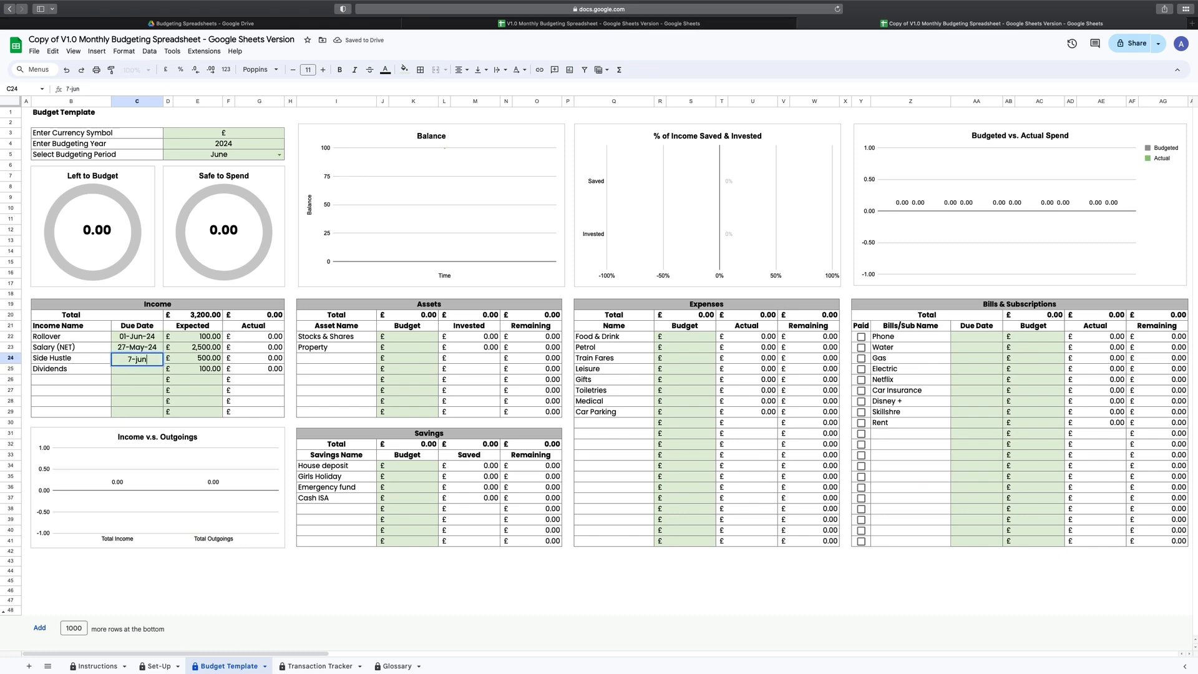
key("Return")
type("18-jun")
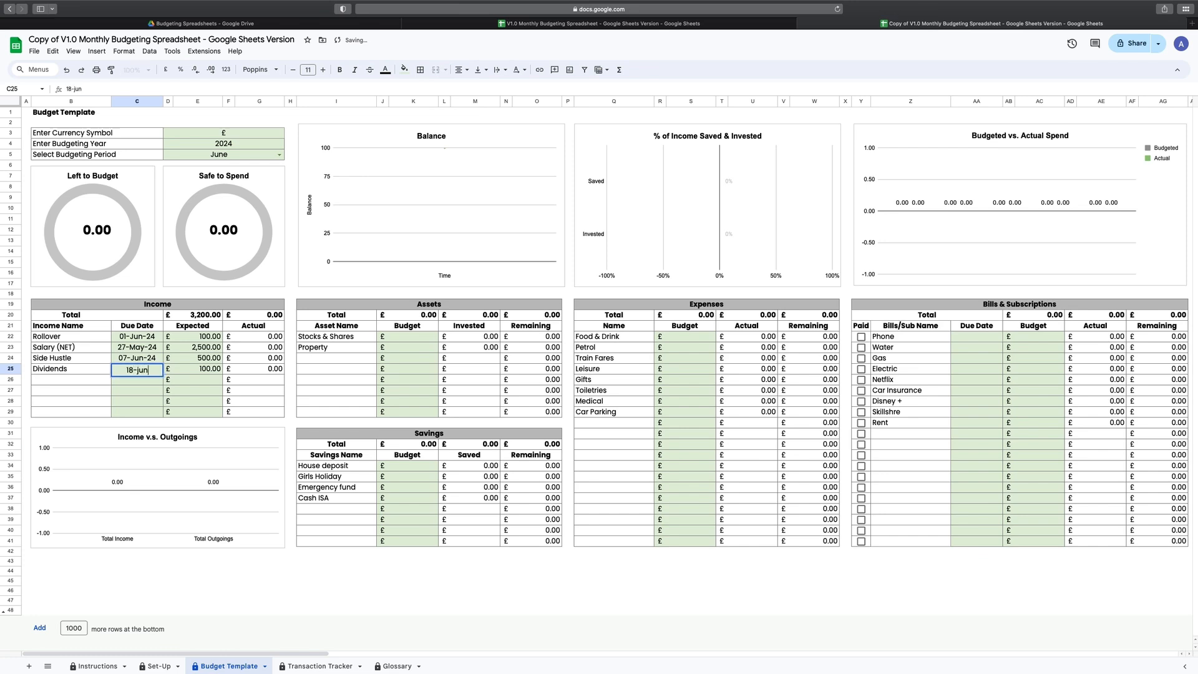
key("Return")
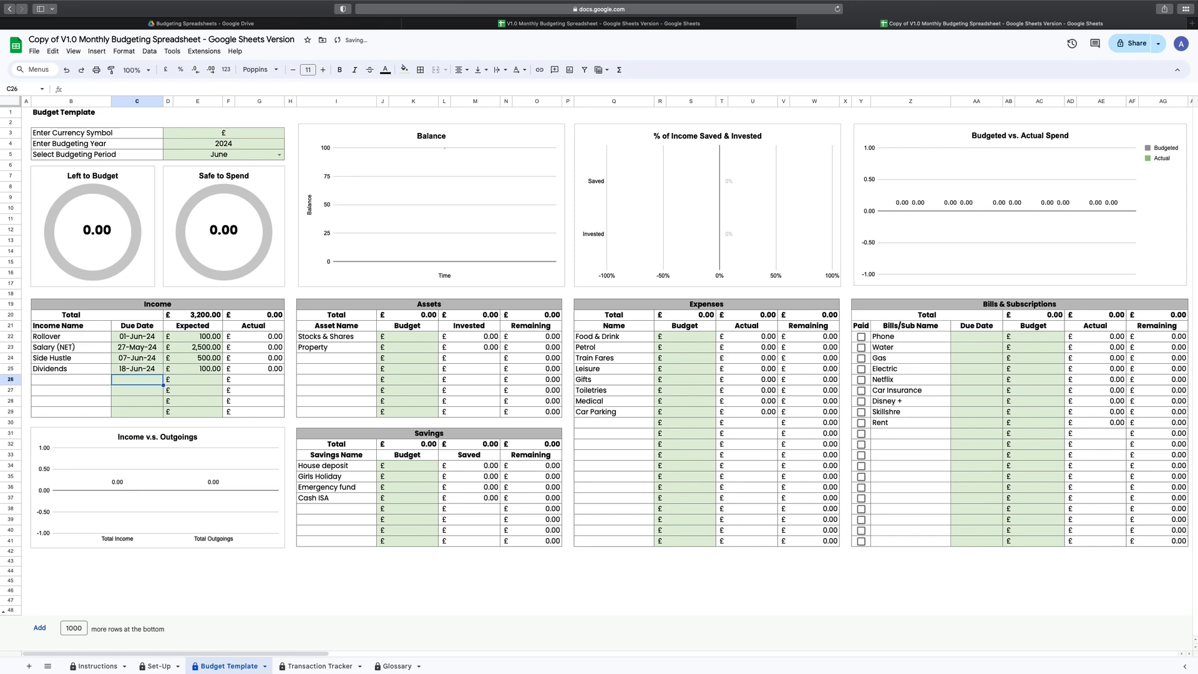
Change the date of the Rollover entry on the Transaction Tracker sheet to 1-jun.
left_click(307, 666)
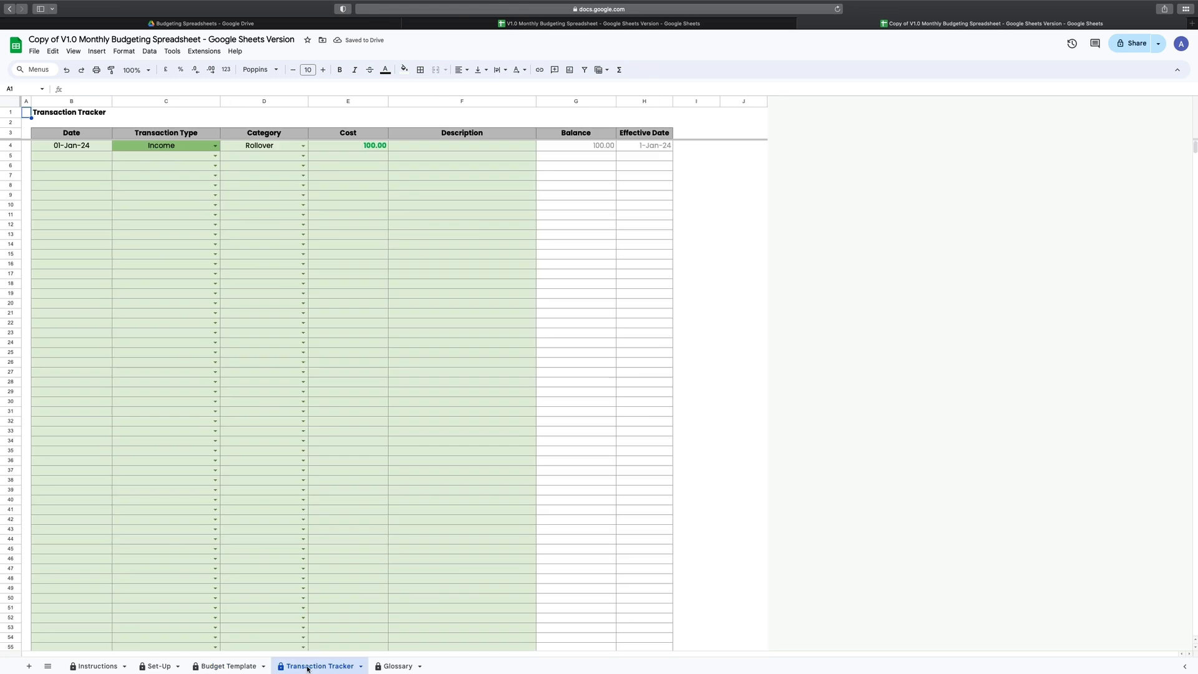
left_click(99, 146)
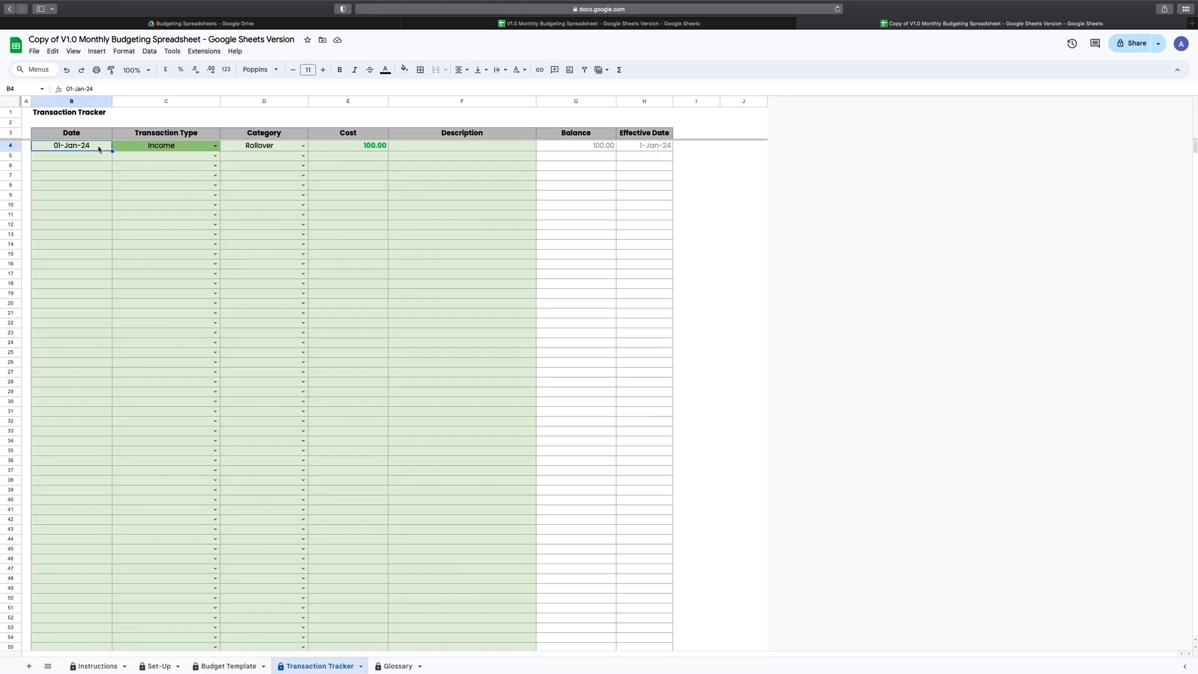
type("1-jun")
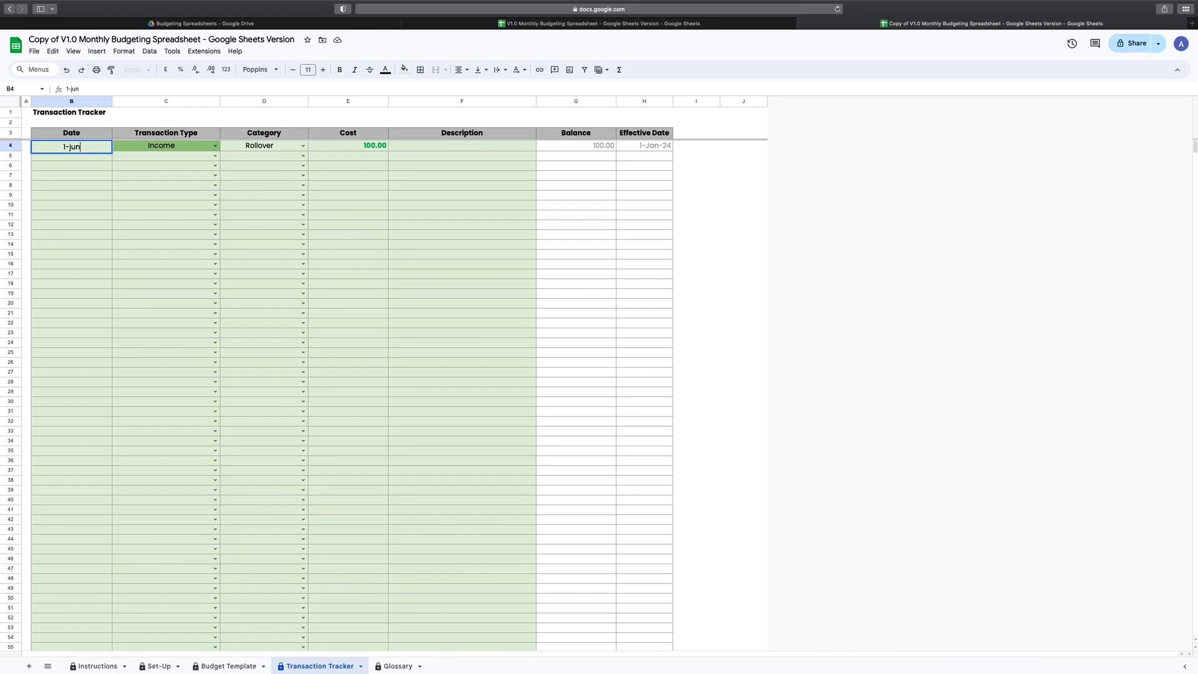
key("Return")
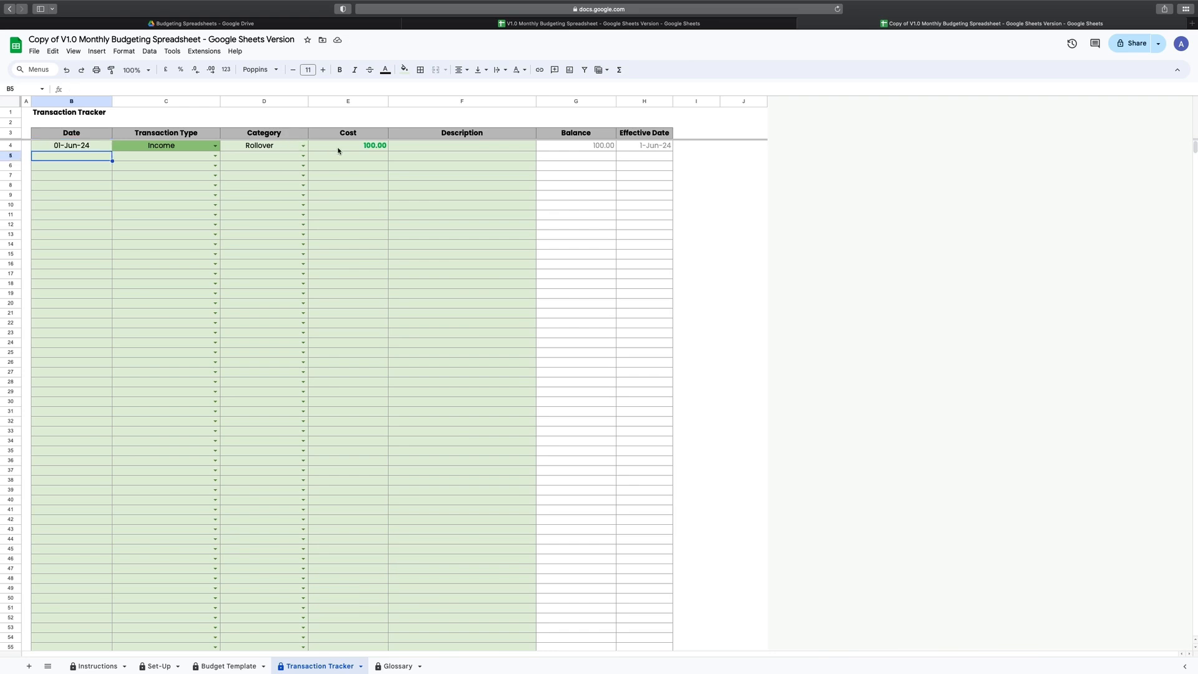
Try a cost of 120 for the Rollover transaction and restore it to 100.
left_click(338, 148)
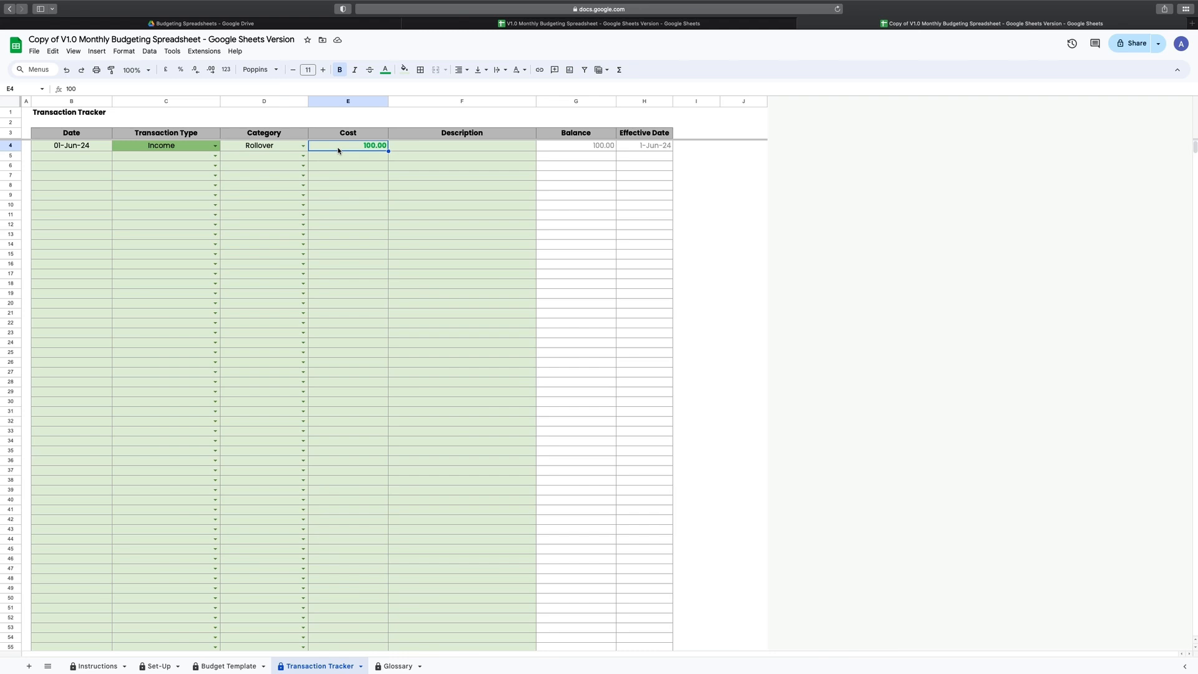
type("120")
key("Return")
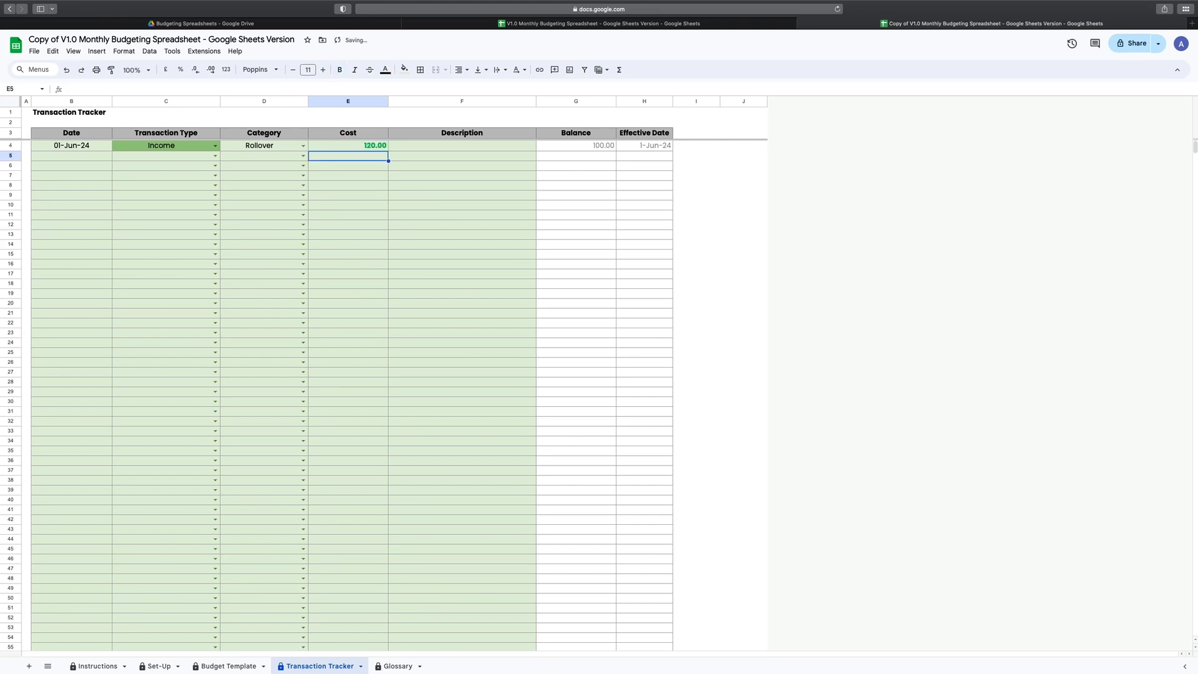
key("Up")
type("100")
key("Return")
Check the actual Rollover income and the Left to Budget chart on the Budget Template sheet.
left_click(104, 151)
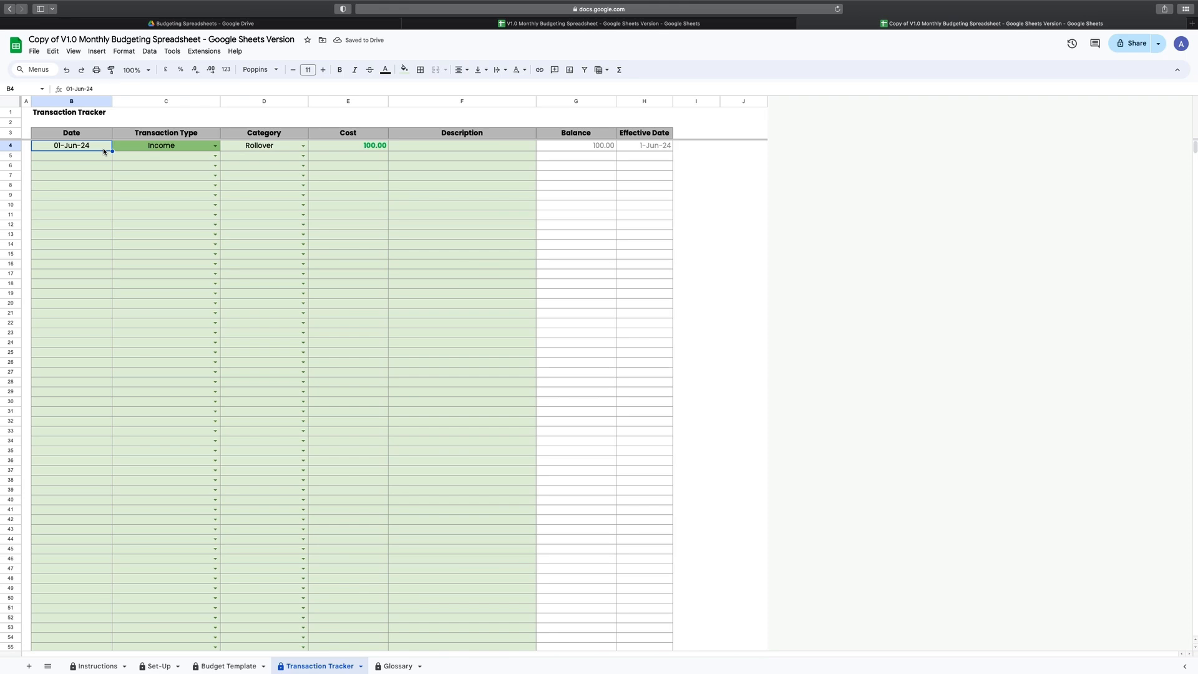
left_click(224, 670)
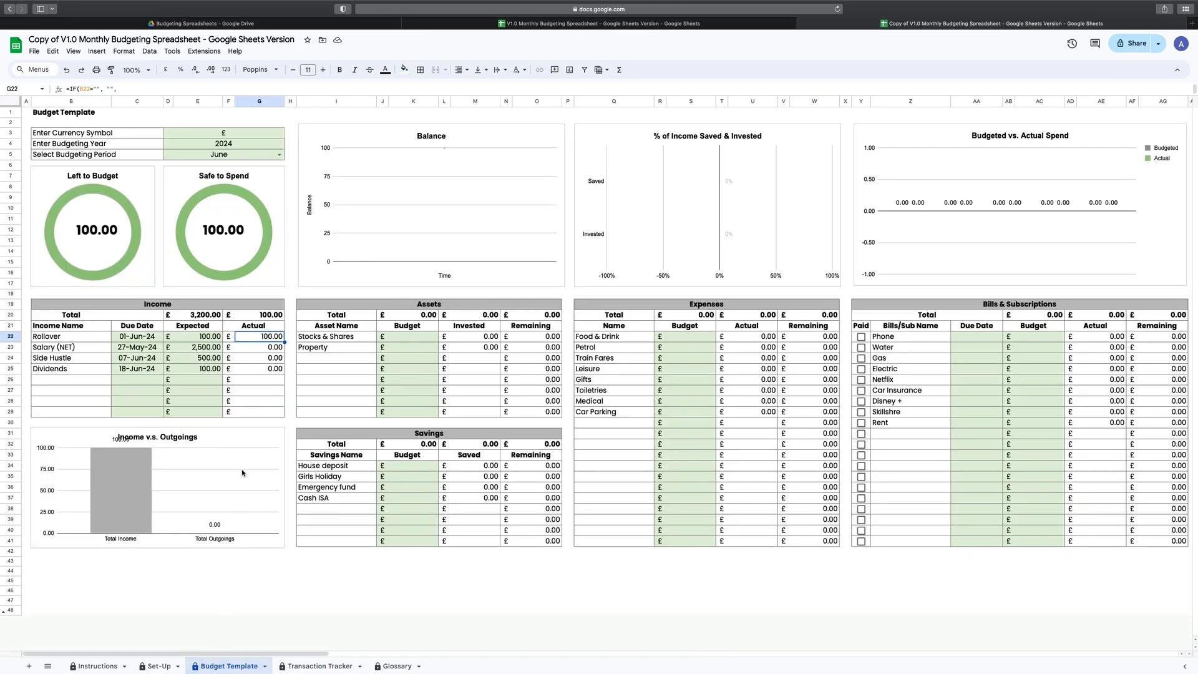
left_click(103, 253)
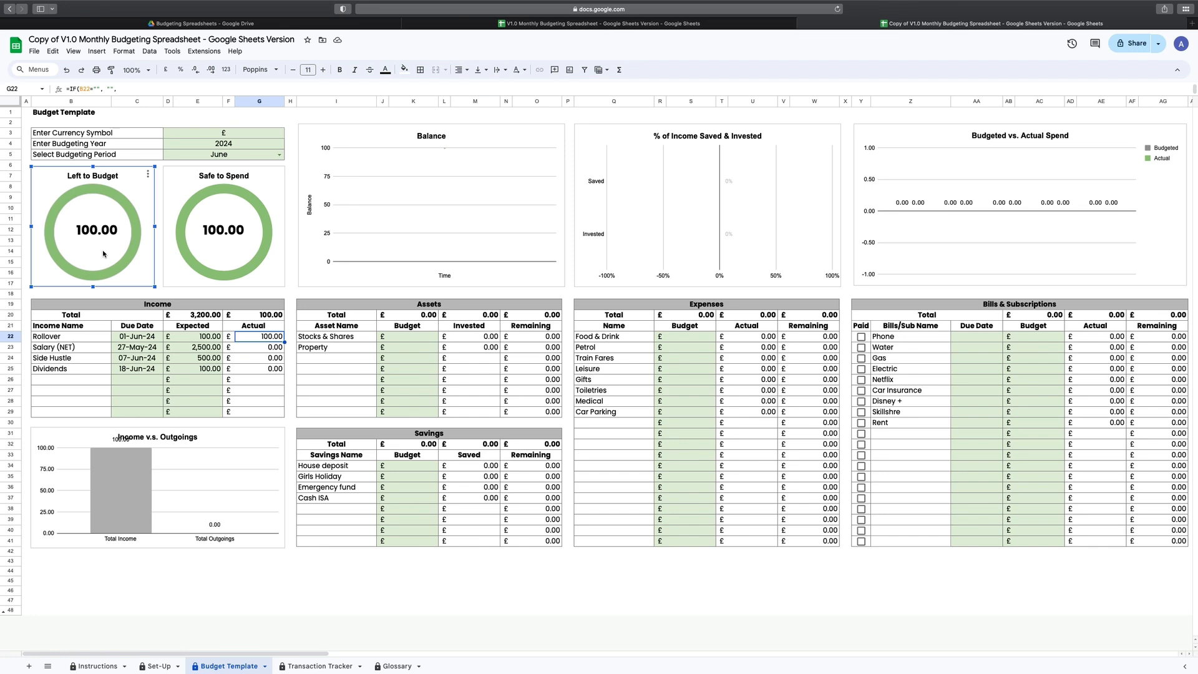
Record an Income transaction dated 27-may in the Transaction Tracker with category Salary (NET) and a cost of 2500.
left_click(301, 669)
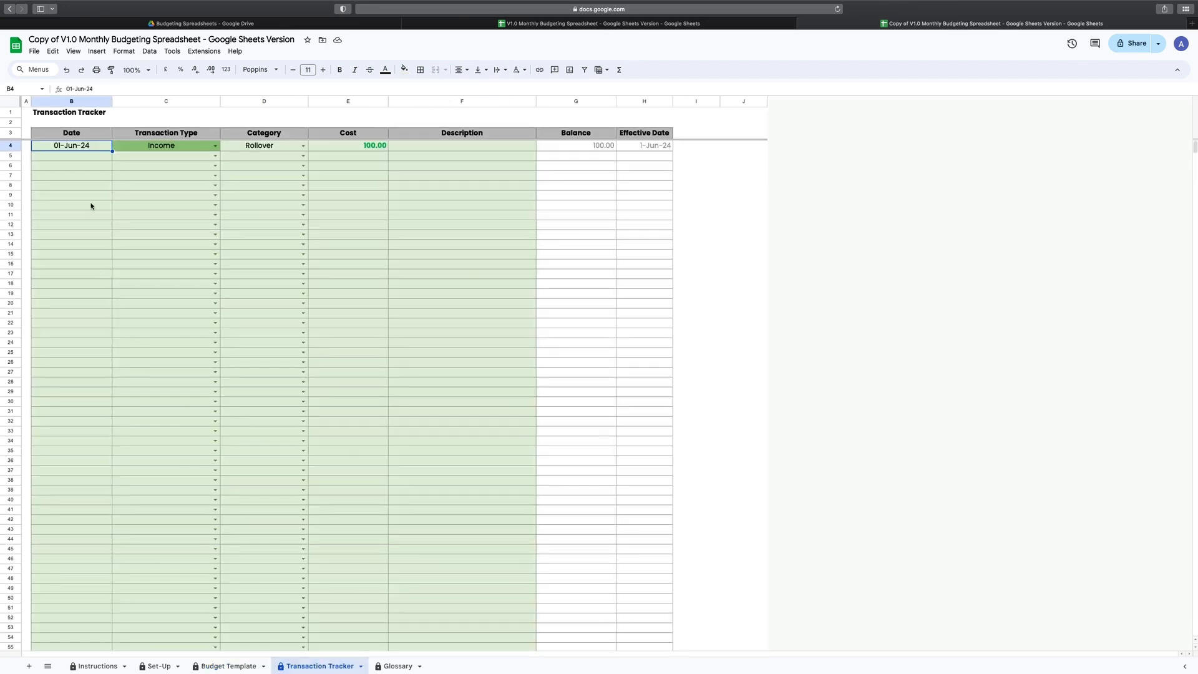
left_click(81, 156)
type("27-may")
key("Tab")
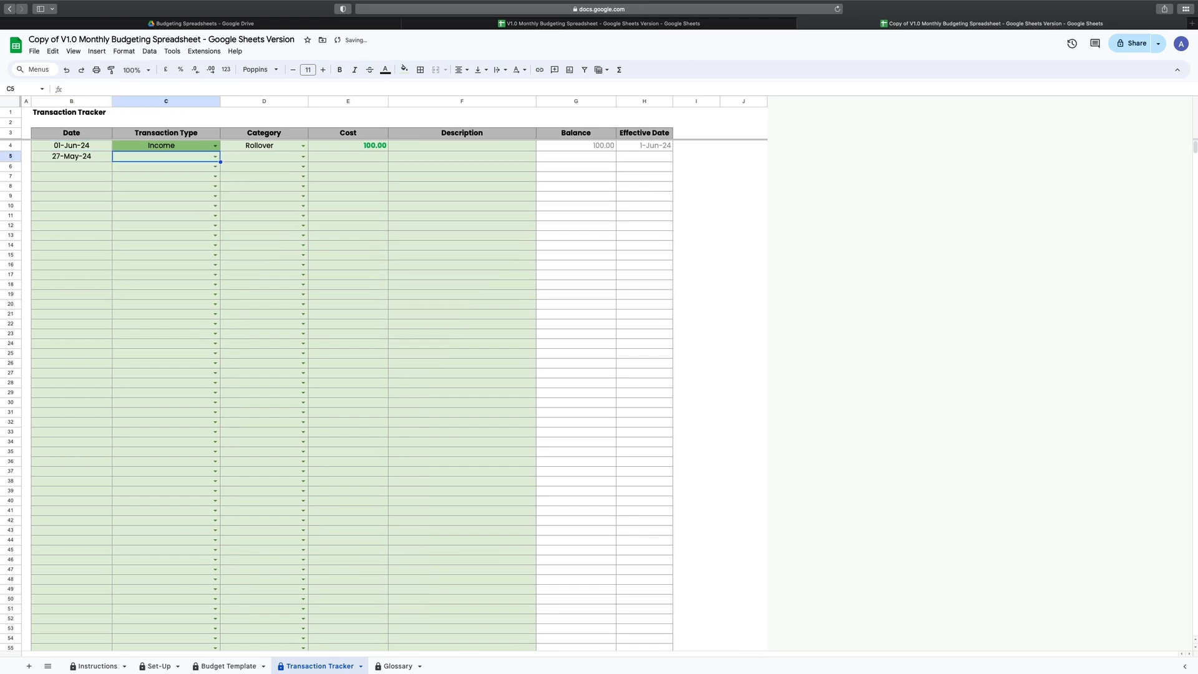
left_click(216, 156)
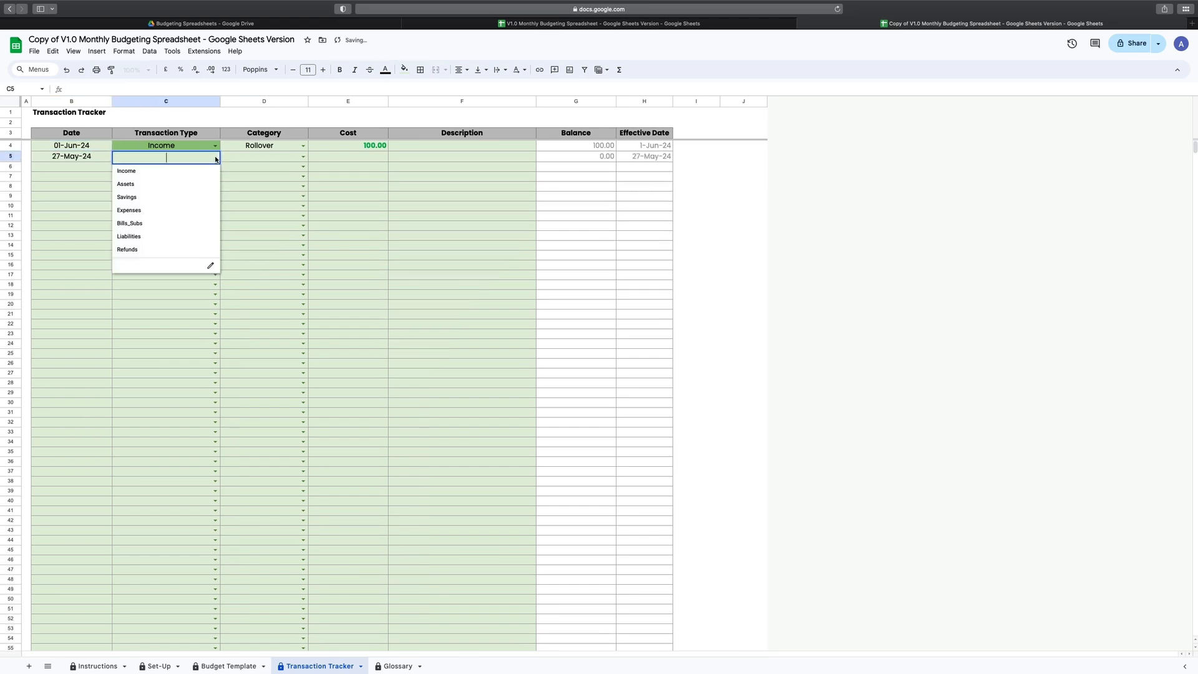
left_click(172, 170)
left_click(304, 157)
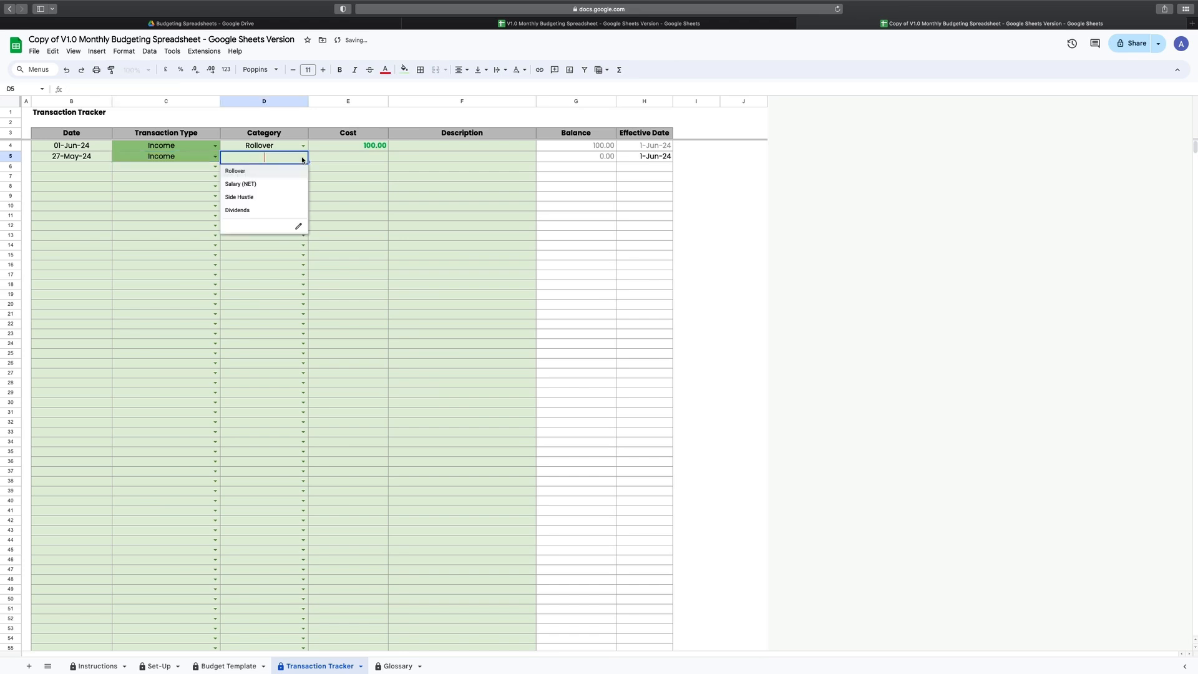
left_click(264, 184)
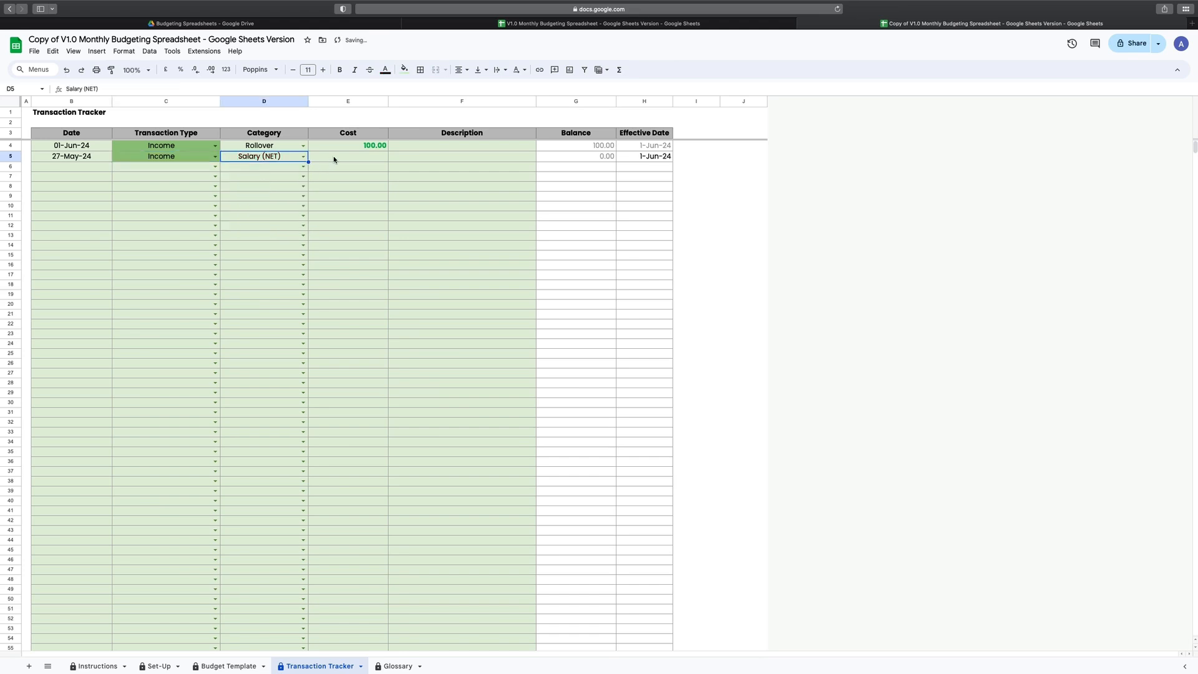
left_click(334, 159)
type("2500")
key("Return")
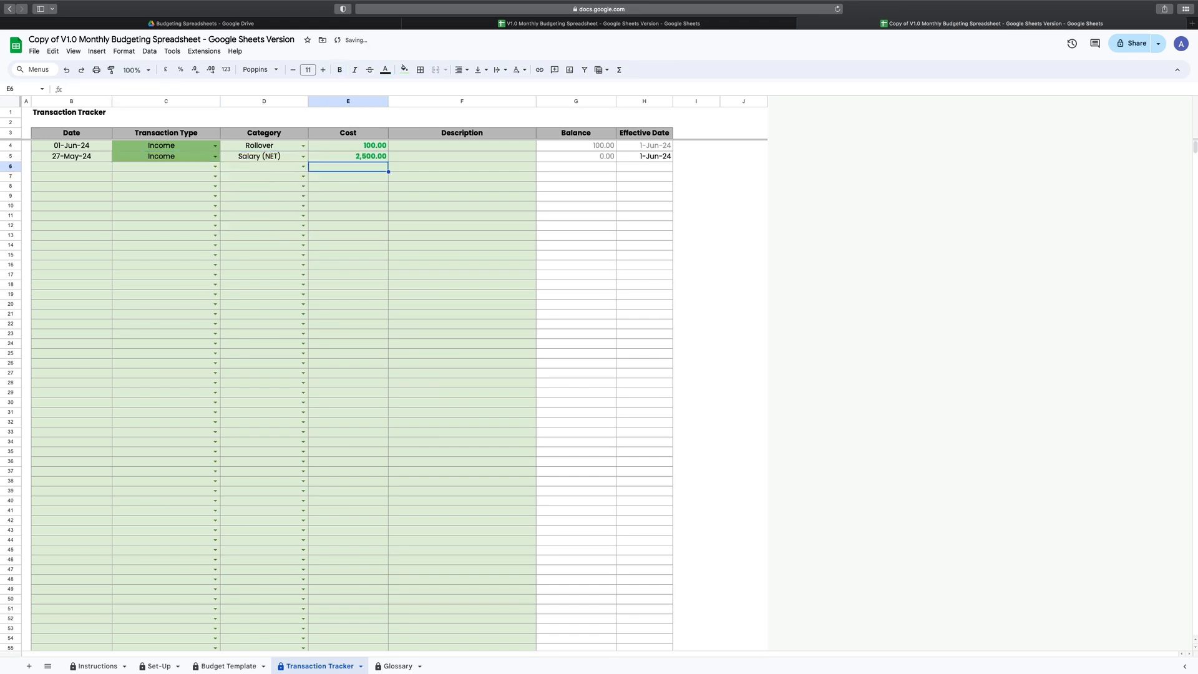
In the Assets table of the Budget Template sheet, budget 50 for Stocks & Shares and 250 for Property.
left_click(222, 667)
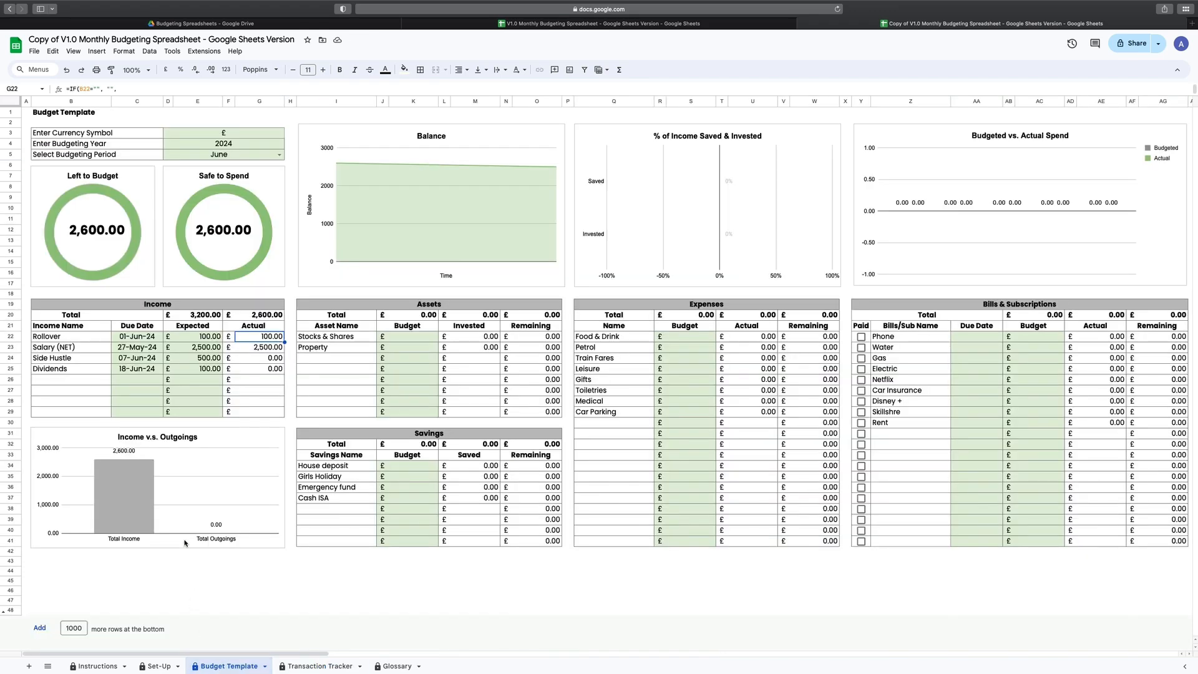
left_click(138, 272)
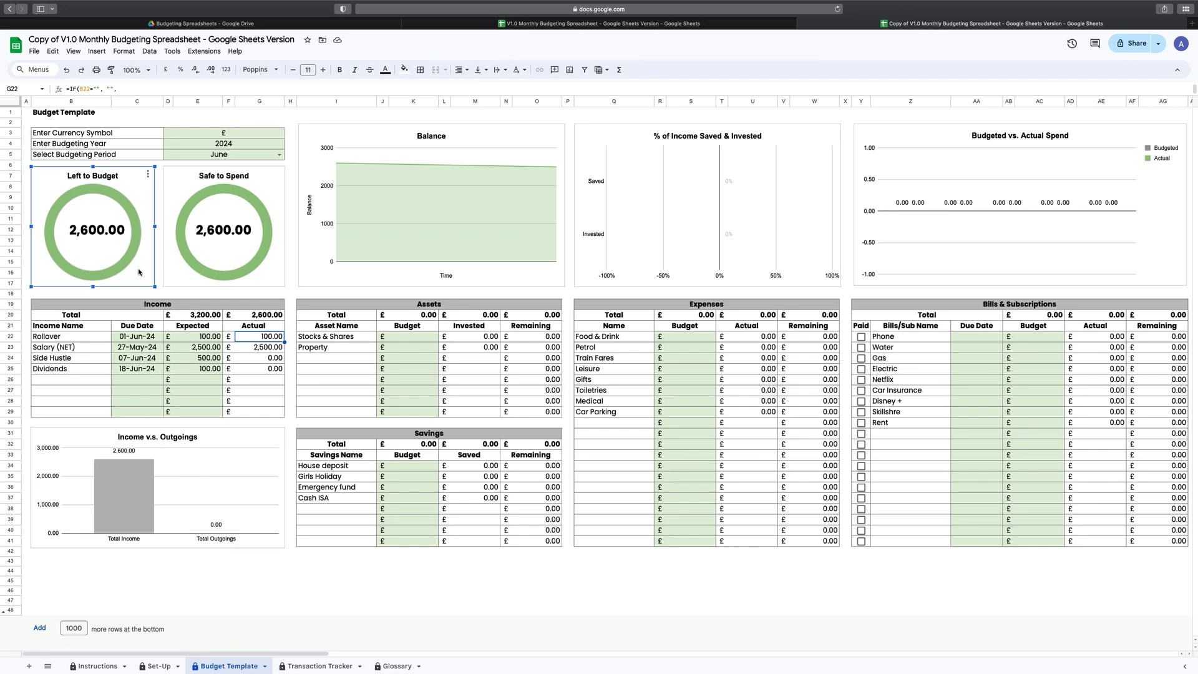
left_click(413, 337)
type("502")
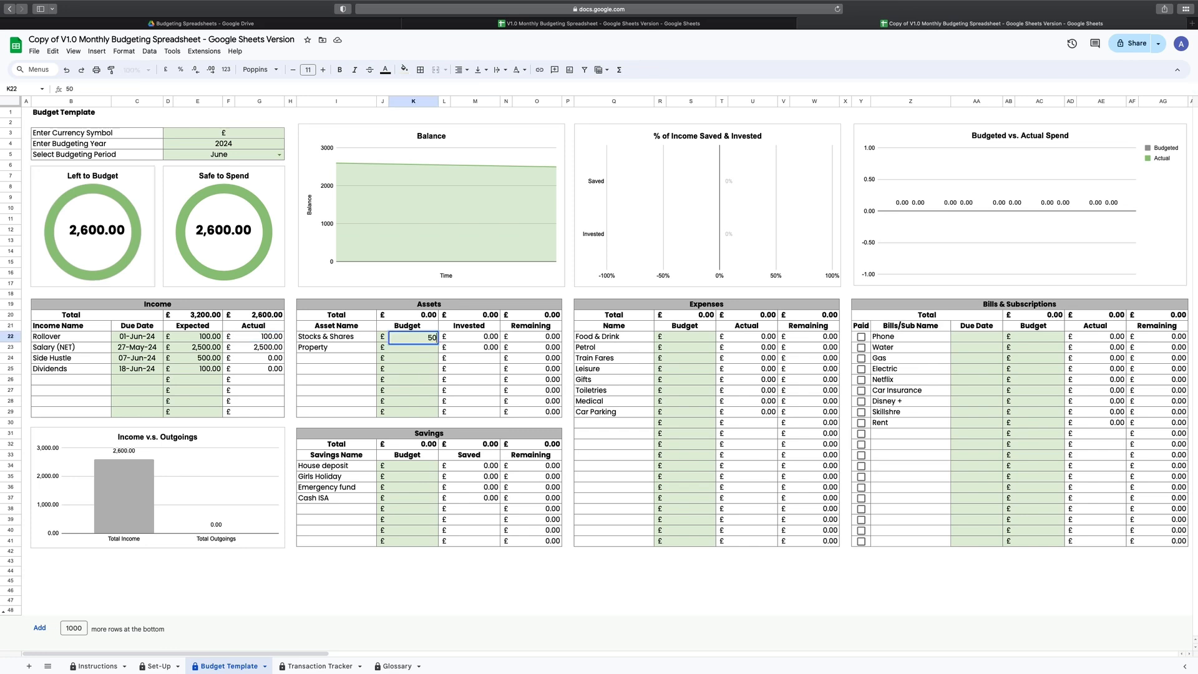
key("Return")
type("250")
key("Return")
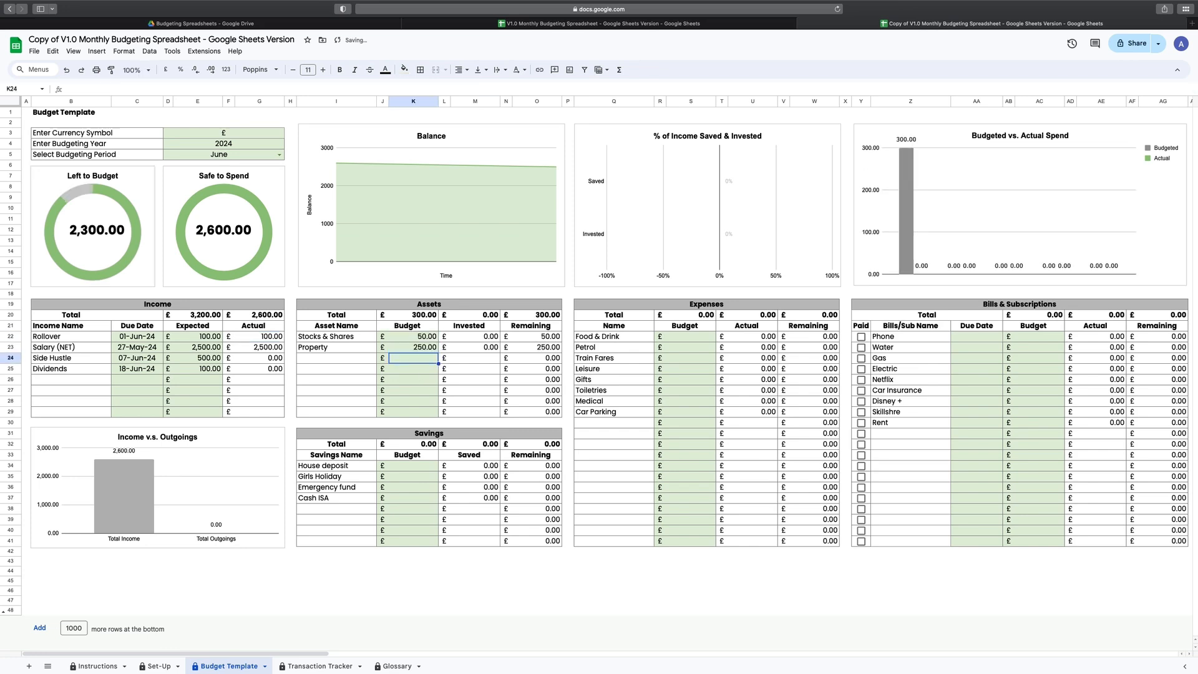
In the Savings table, budget 250 for House deposit and 50 each for Girls Holiday, Emergency fund and Cash ISA.
left_click(413, 466)
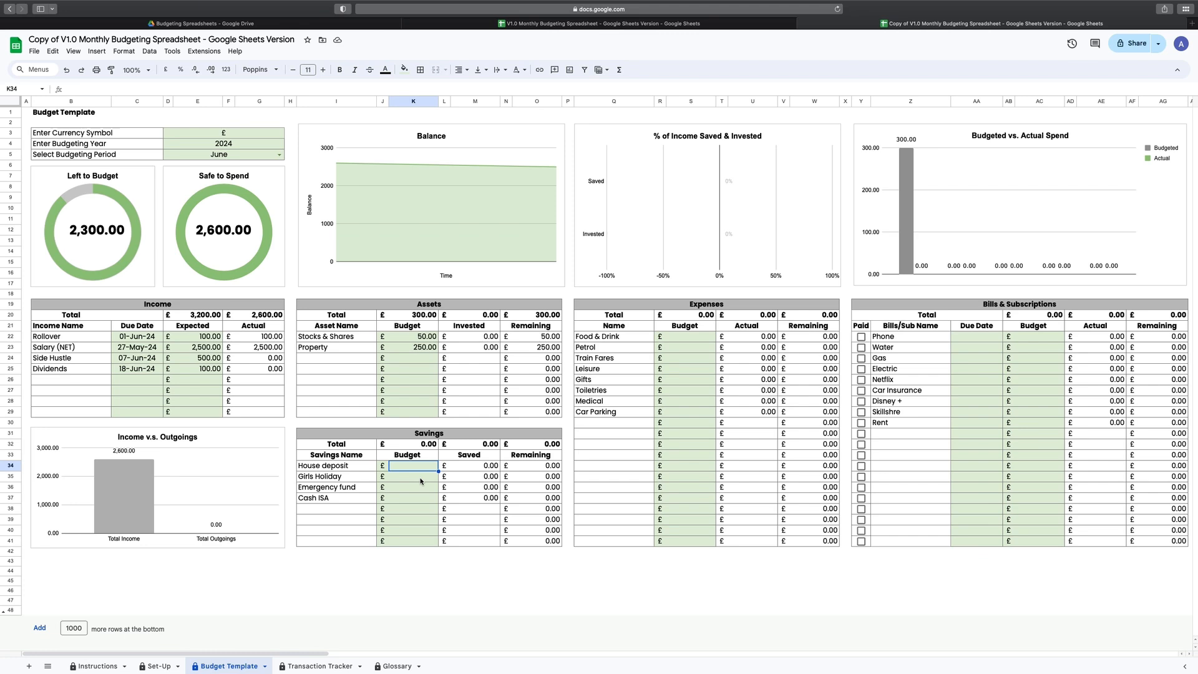
type("250")
key("Return")
type("50")
key("Return")
type("50")
key("Return")
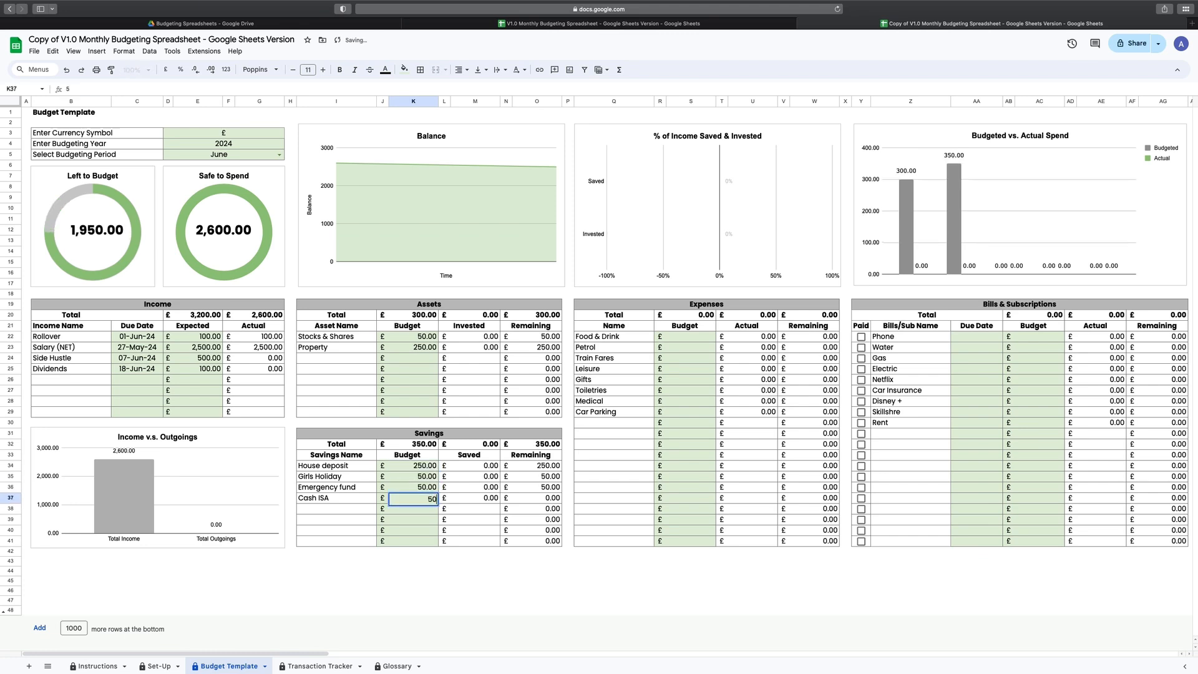
type("50")
key("Return")
In the Expenses table, budget Food & Drink 300, Petrol 100, Train Fares 250, Leisure 100, Gifts 40, Toiletries 20 and Medical 25.
left_click(680, 337)
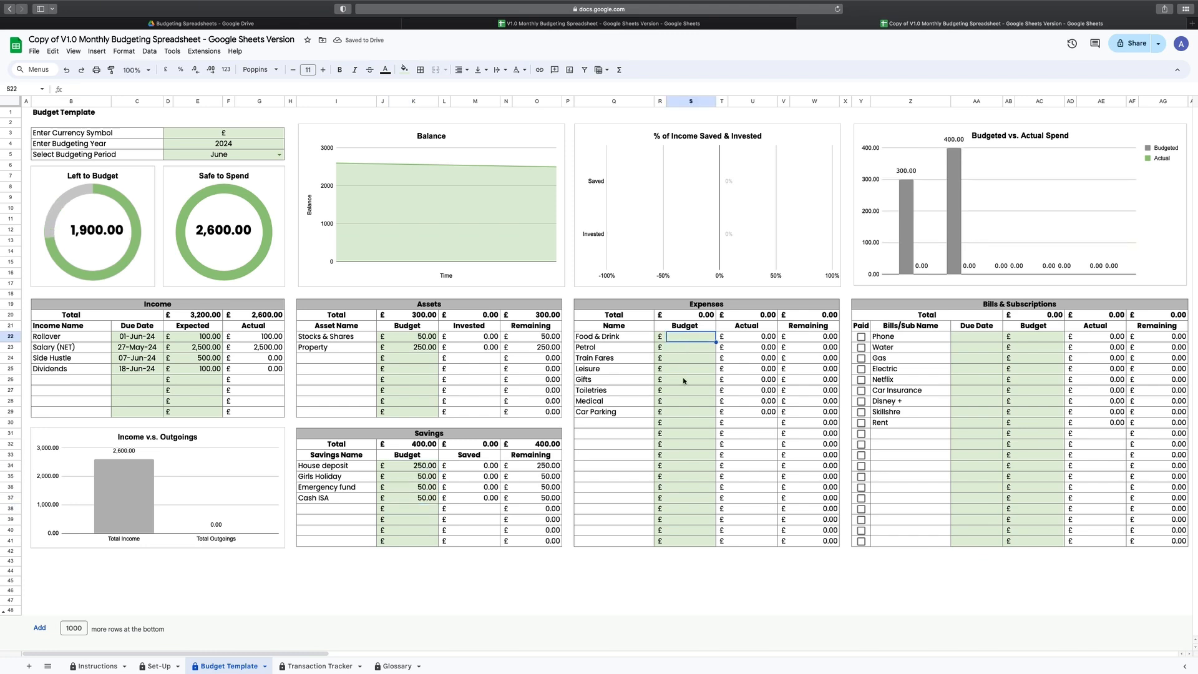
type("300")
key("Return")
type("100")
key("Return")
type("250")
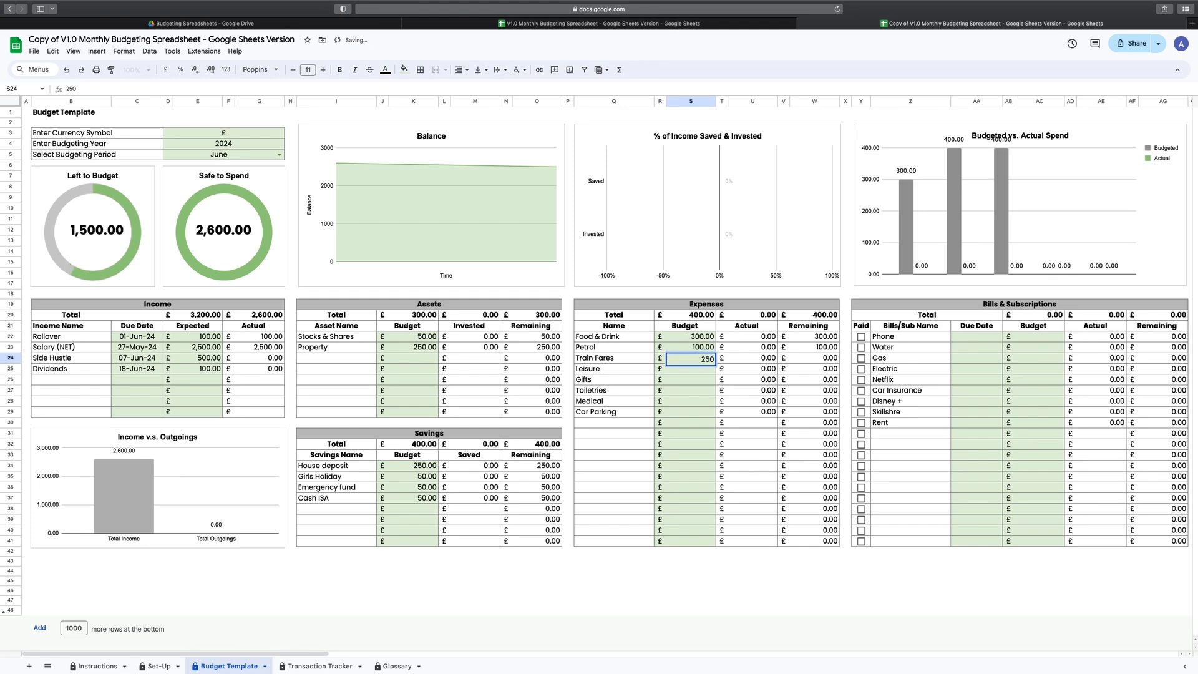
key("Return")
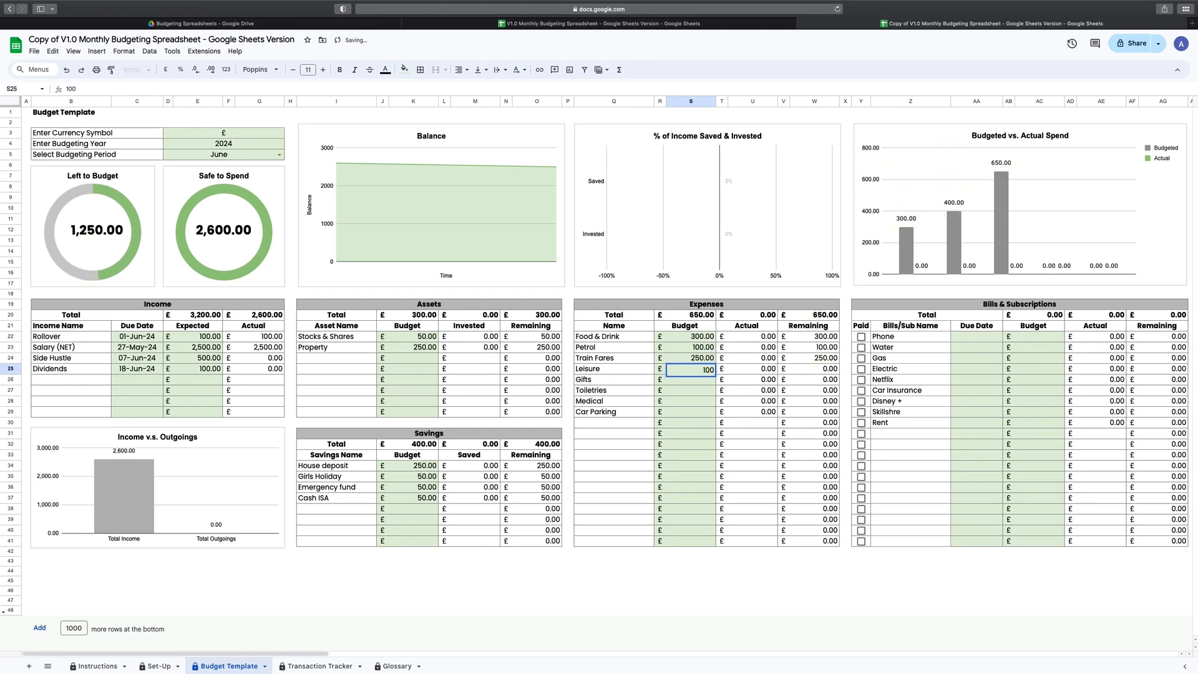
type("100")
key("Return")
type("40")
key("Return")
type("20")
key("Return")
type("25")
key("Return")
In the Bills & Subscriptions table, budget 10 for Phone, 30 for Water and 40 for Gas.
scroll(605, 374, "right", 9)
left_click(466, 336)
type("10")
key("Return")
type("30")
key("Return")
type("40")
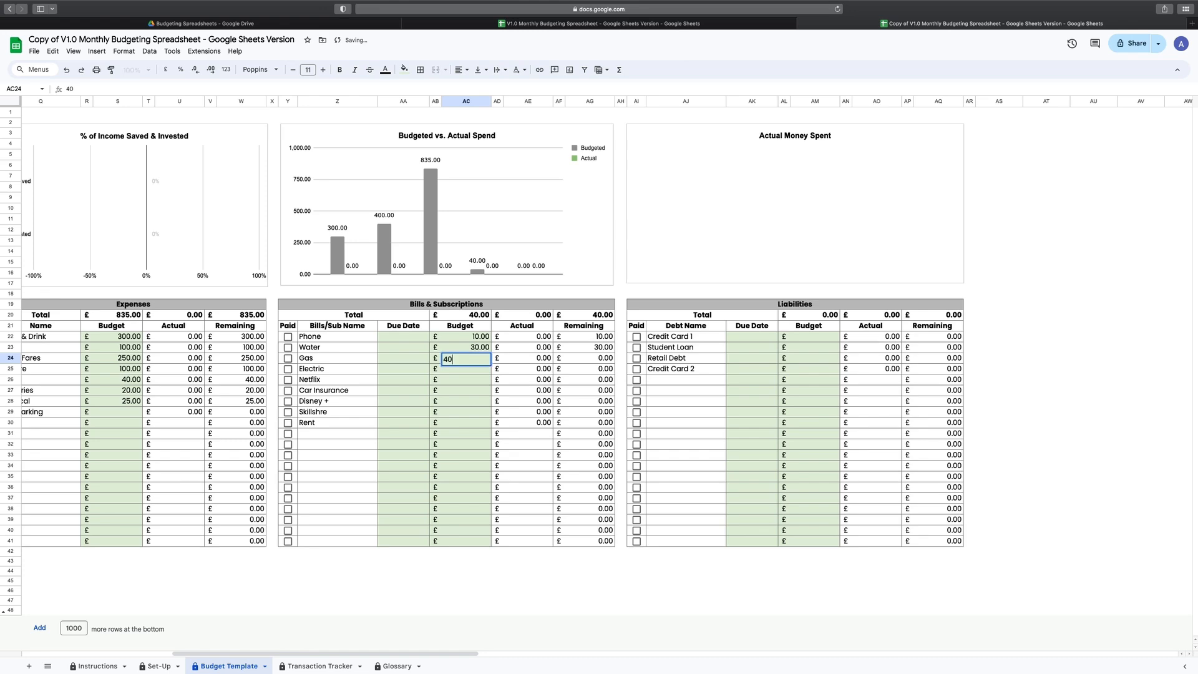
key("Return")
Enter due dates 14-jun for Phone, 21-jun for Water, 5-jun for Gas and 9-jun for Electric, and check the Left to Budget chart.
left_click(403, 336)
type("14-jun")
key("Return")
type("21-jun")
key("Return")
type("5-jun")
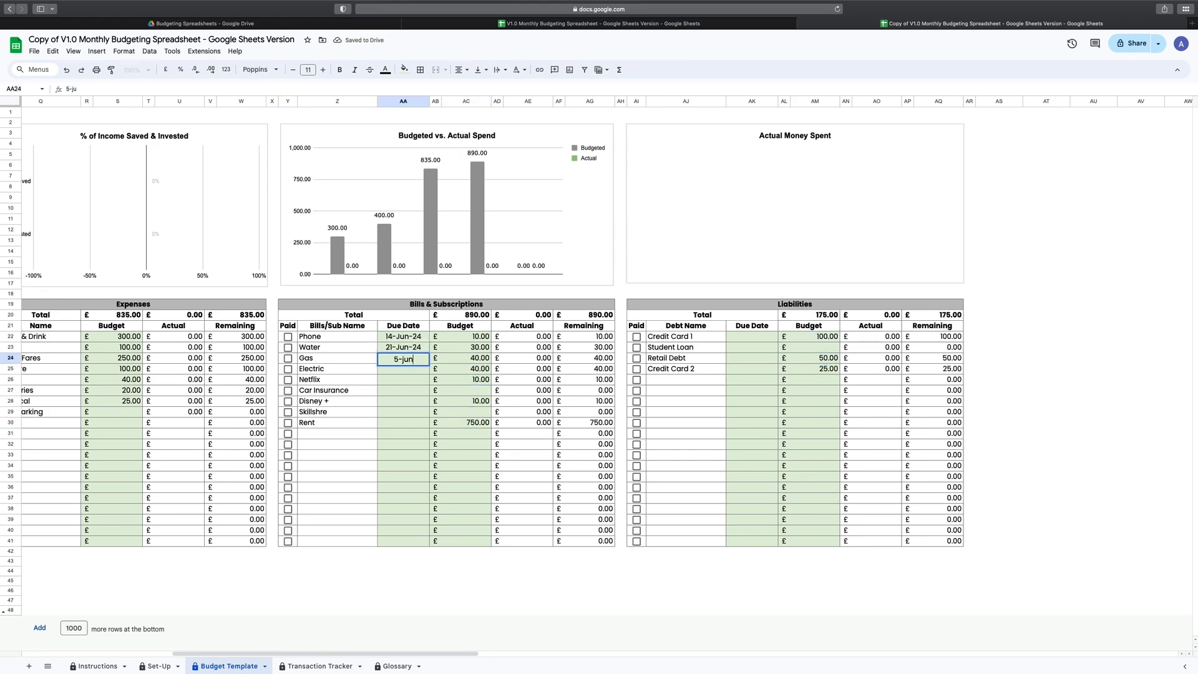
key("Return")
type("9-jun")
left_click_drag(443, 654, 292, 654)
left_click(114, 256)
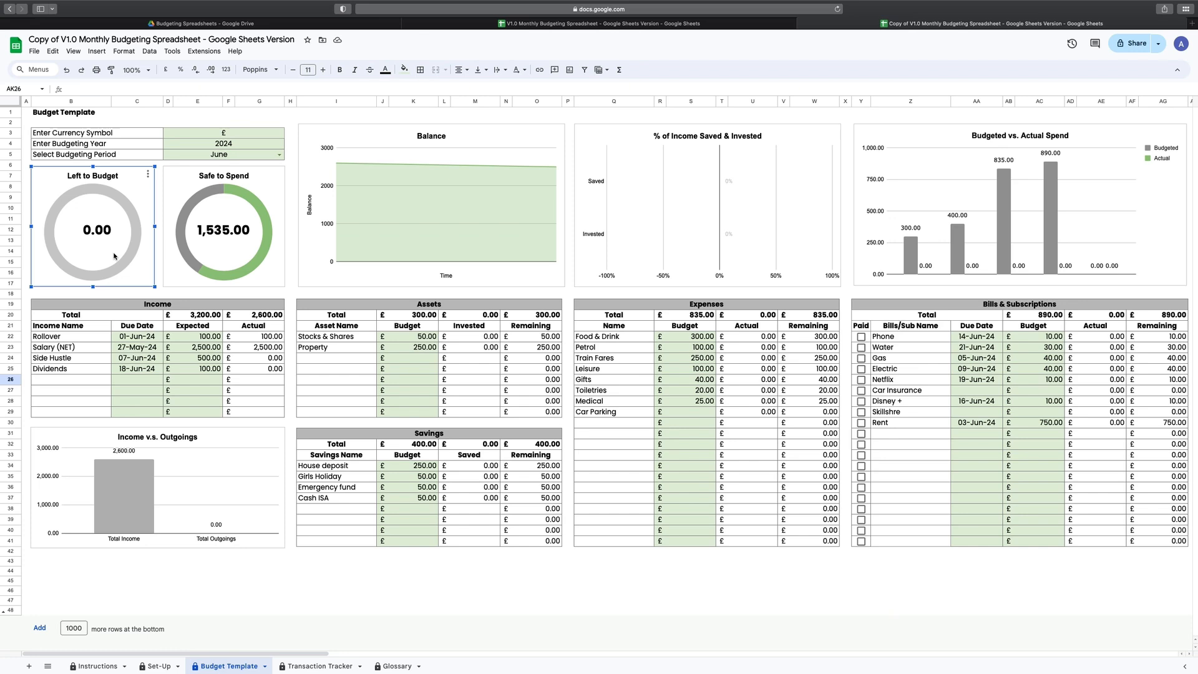
Start a new Transaction Tracker entry dated 1/6 with transaction type Expenses and category Food & Drink.
left_click(305, 667)
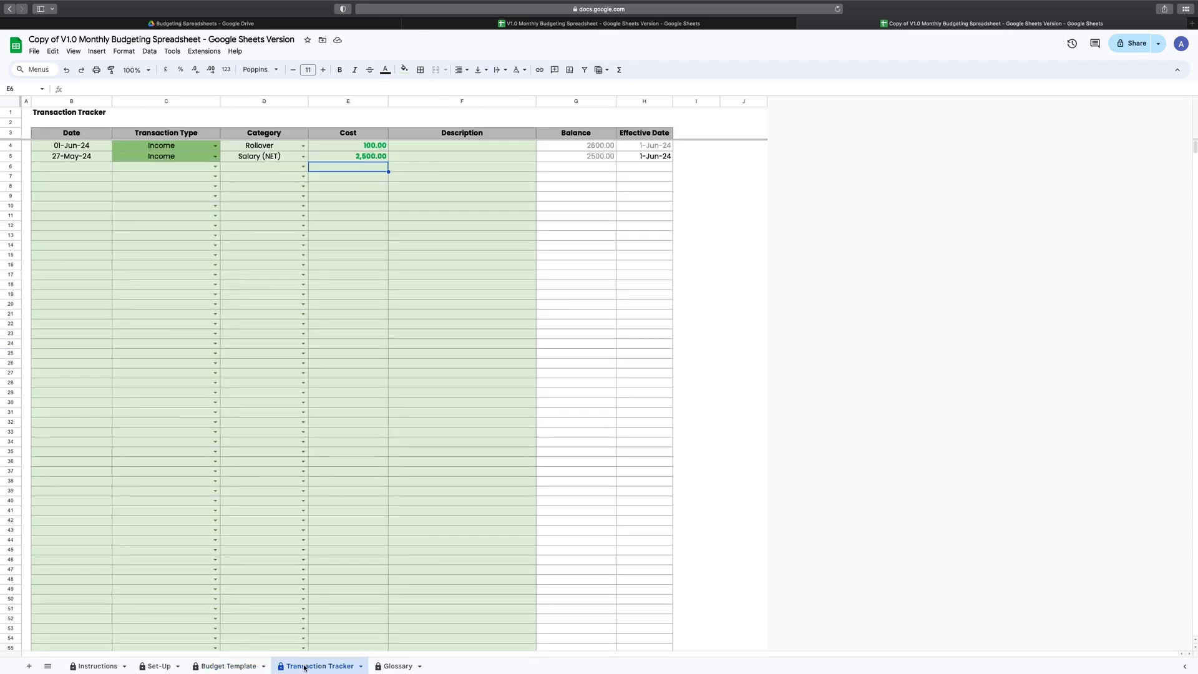
left_click(90, 169)
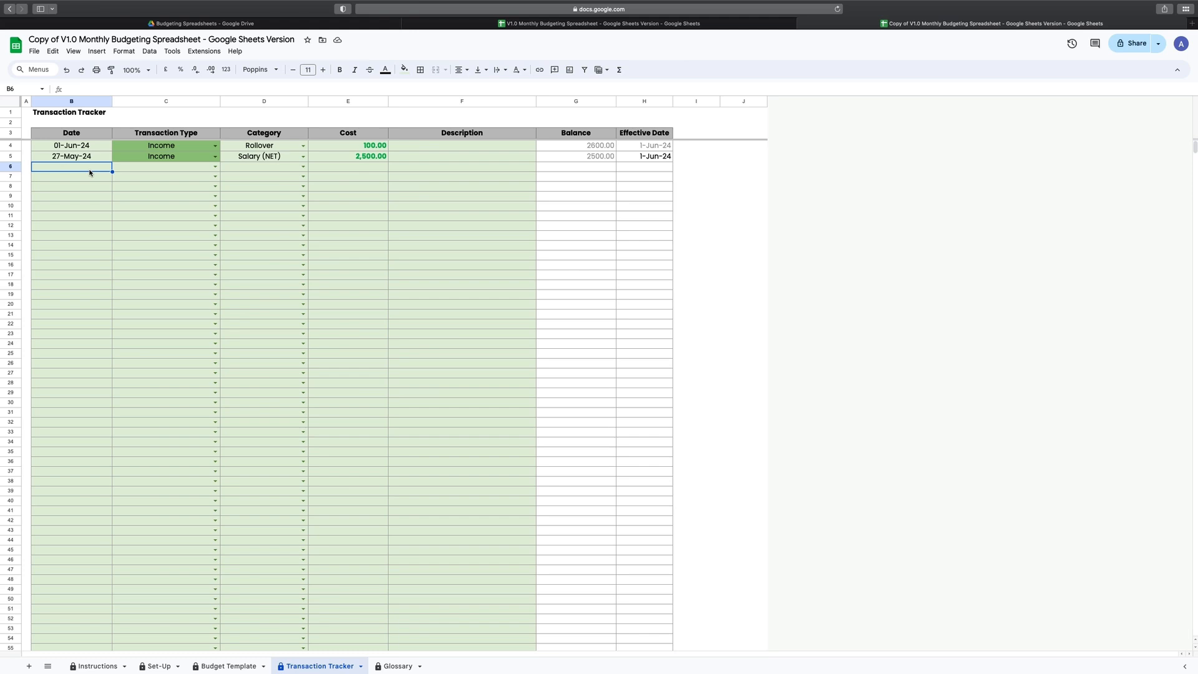
type("1/6")
key("Tab")
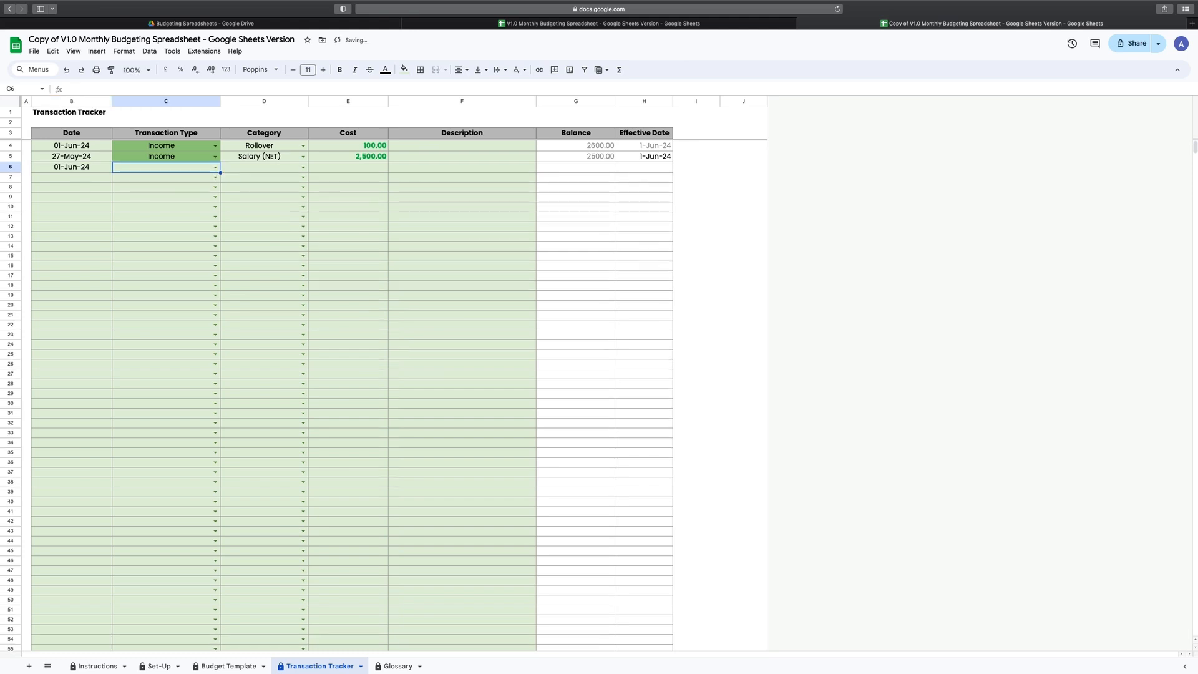
left_click(215, 168)
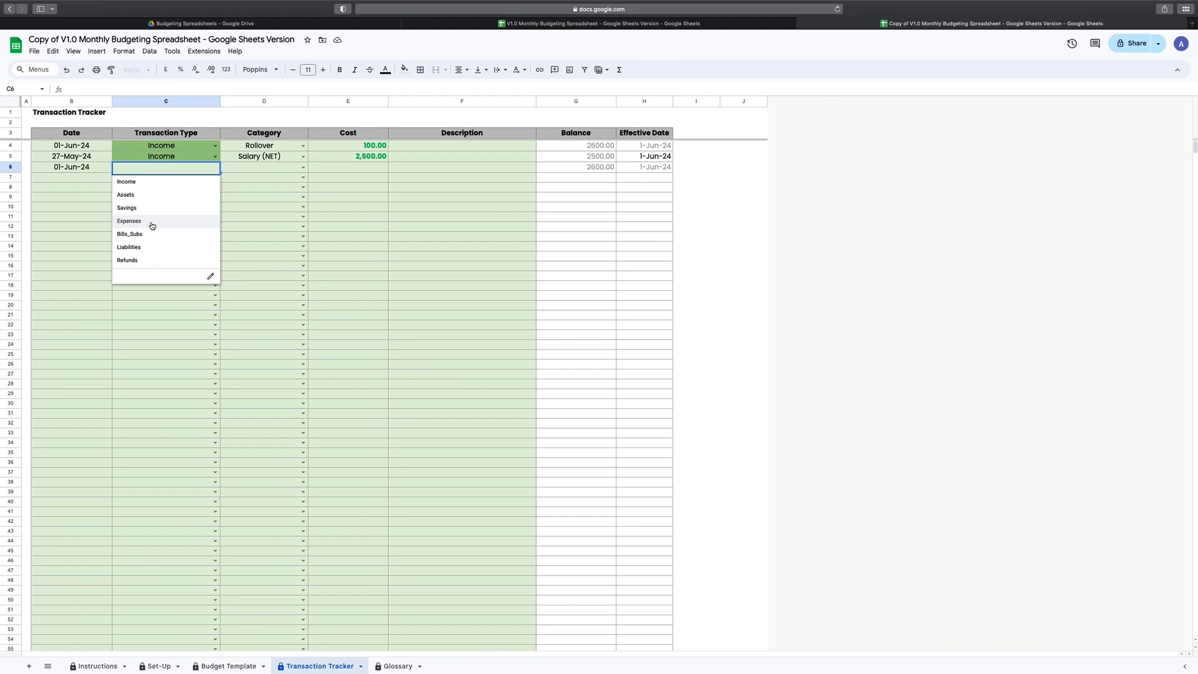
left_click(152, 222)
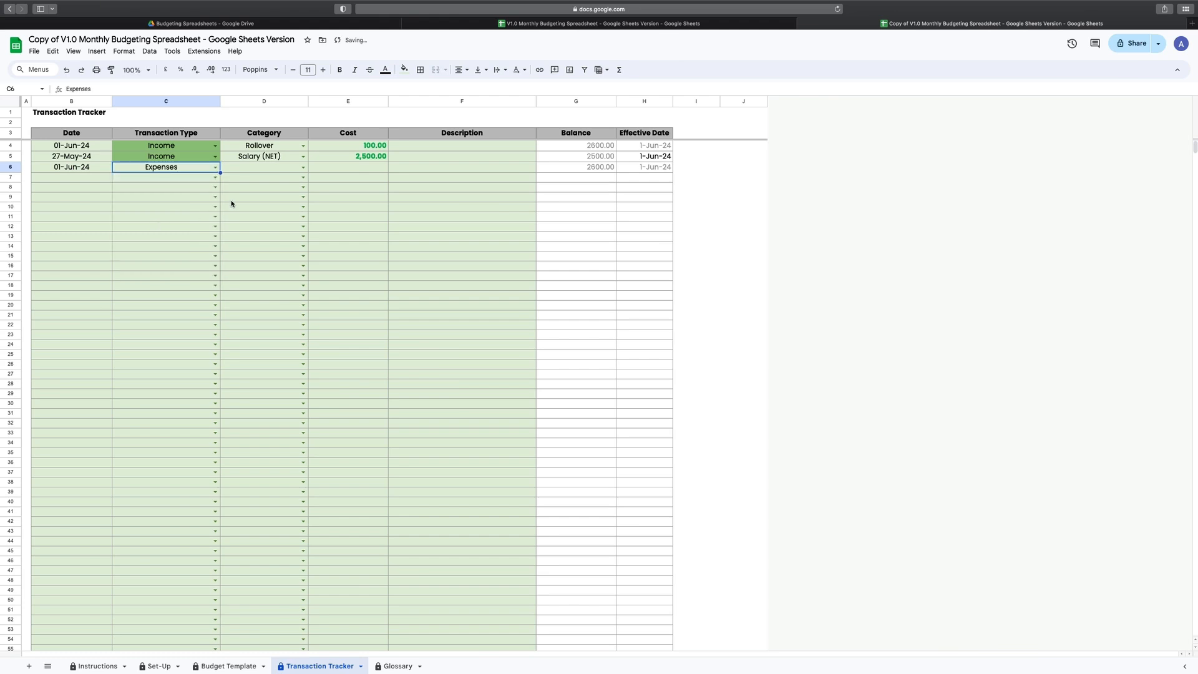
left_click(303, 168)
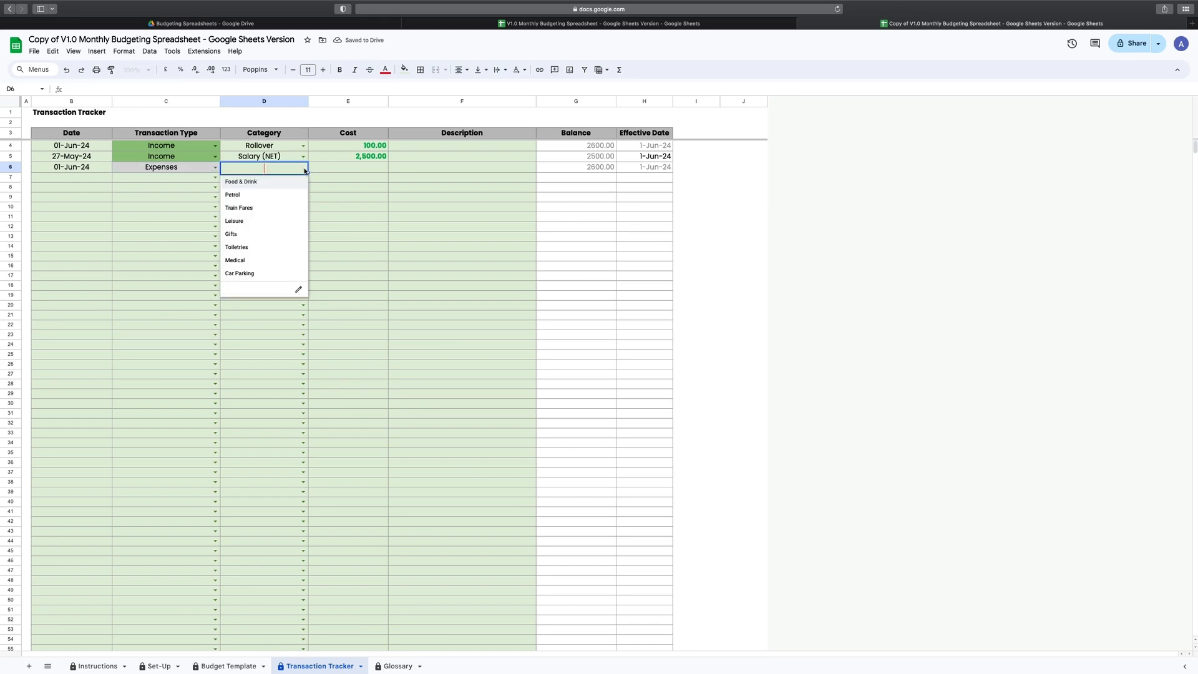
left_click(264, 187)
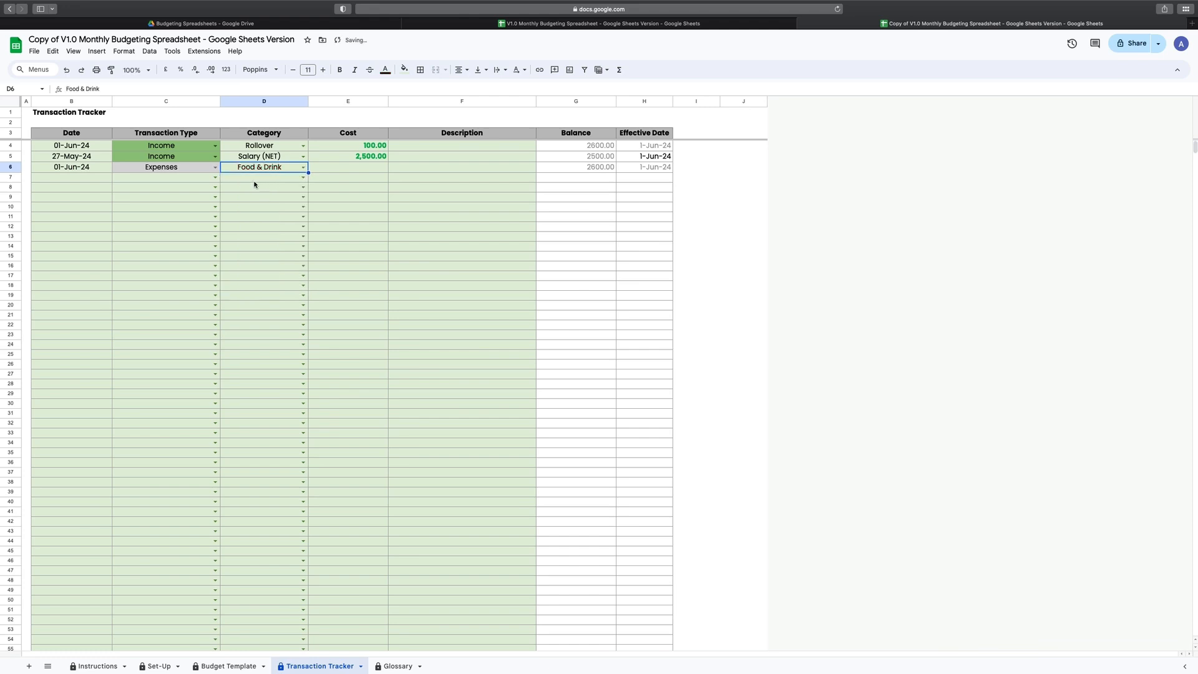
Try the transaction type Assets on the Food & Drink entry and restore it to Expenses.
left_click(215, 167)
left_click(171, 195)
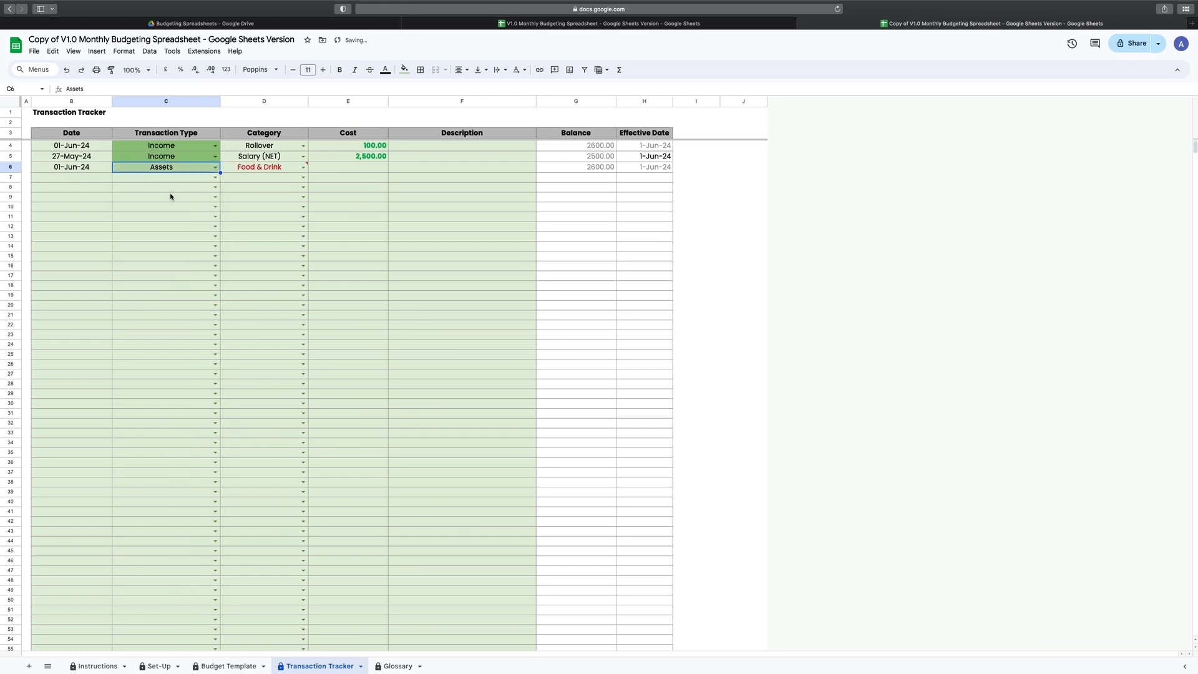
left_click(215, 167)
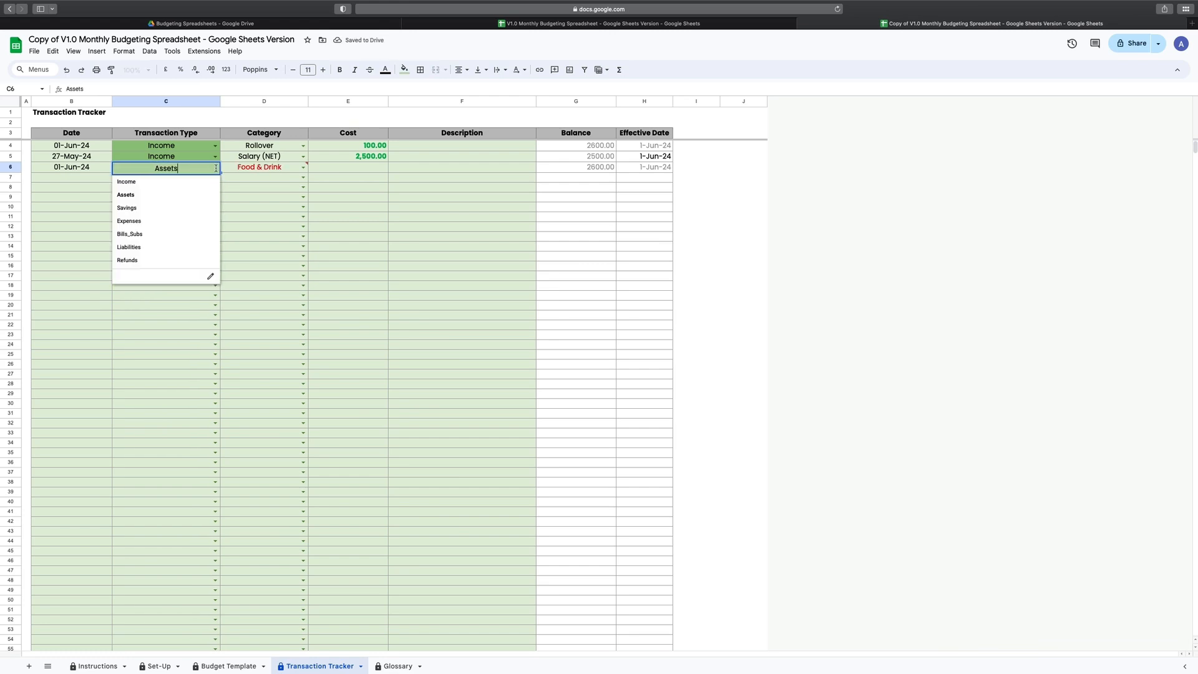
left_click(169, 219)
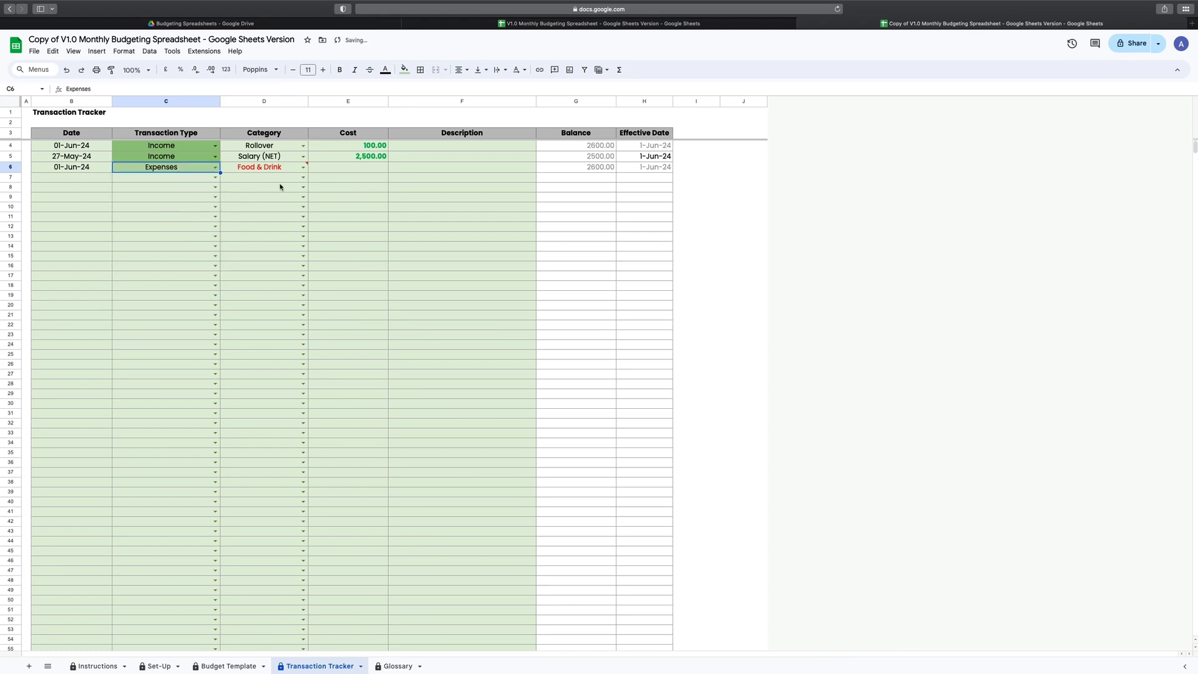
left_click(329, 170)
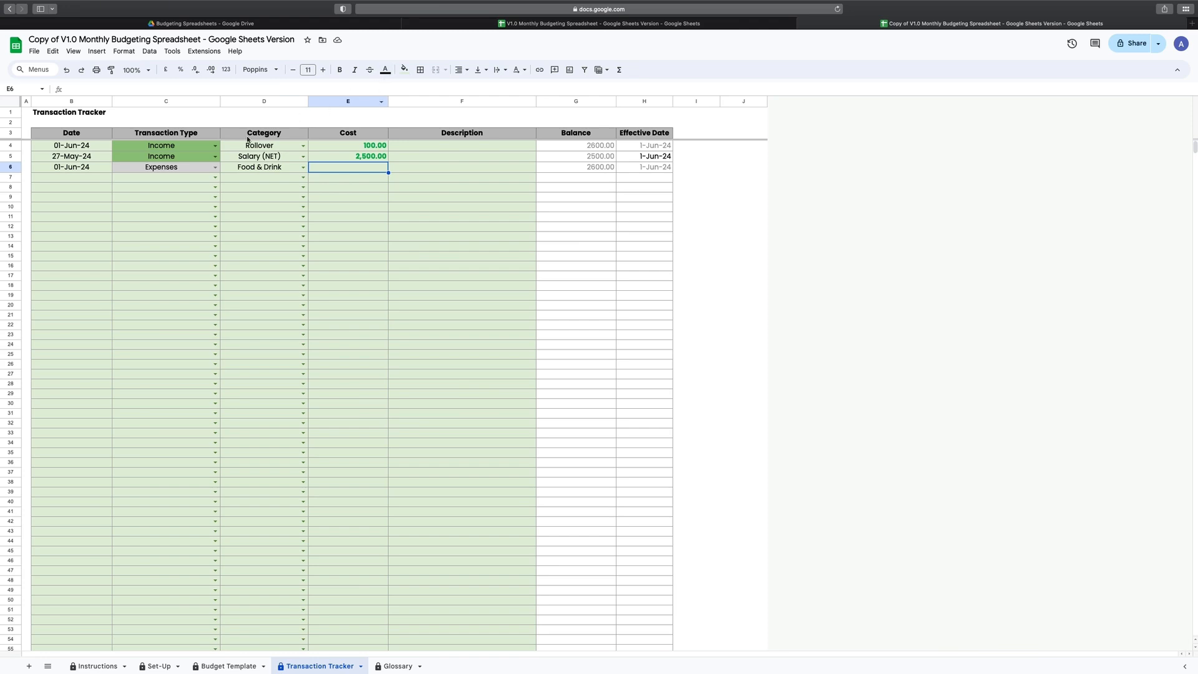
Try the new entry as a Refunds transaction with category Salary (NET) and a cost of 100.
left_click(215, 167)
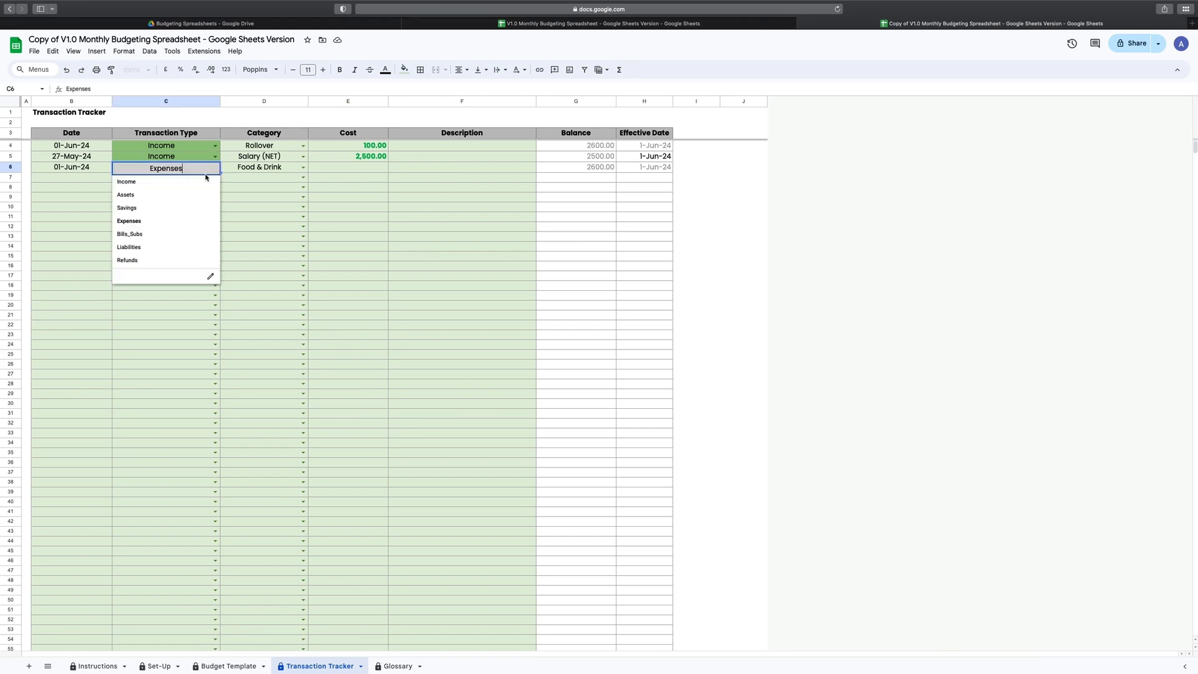
left_click(153, 266)
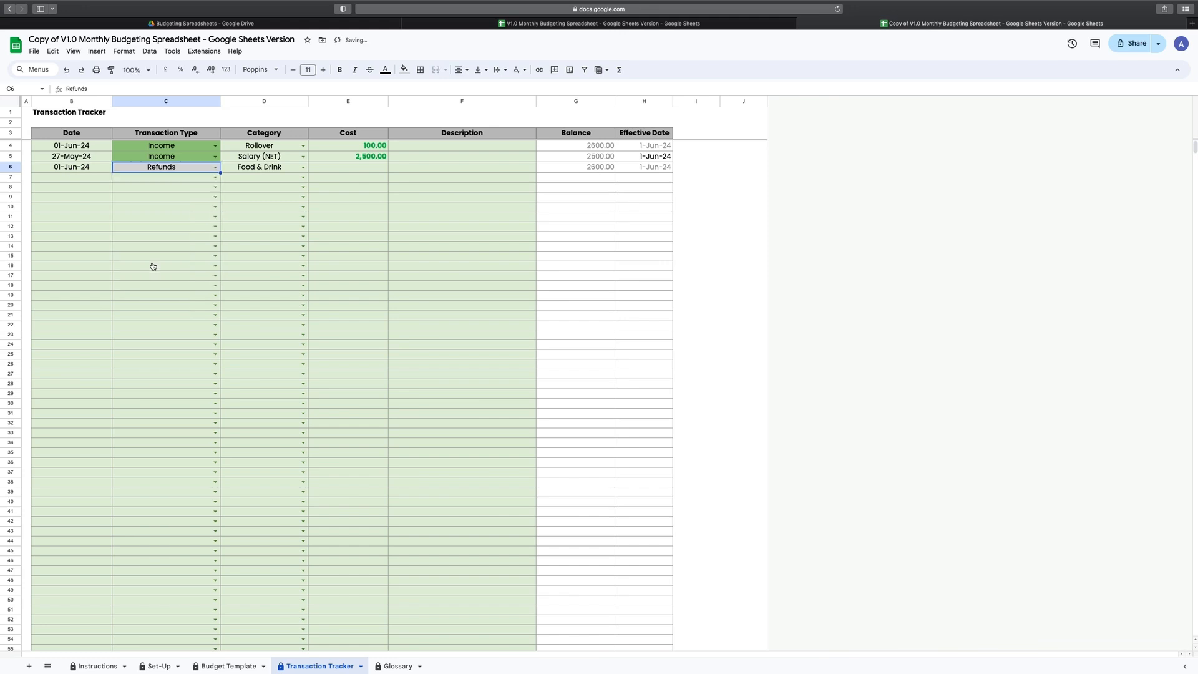
left_click(304, 168)
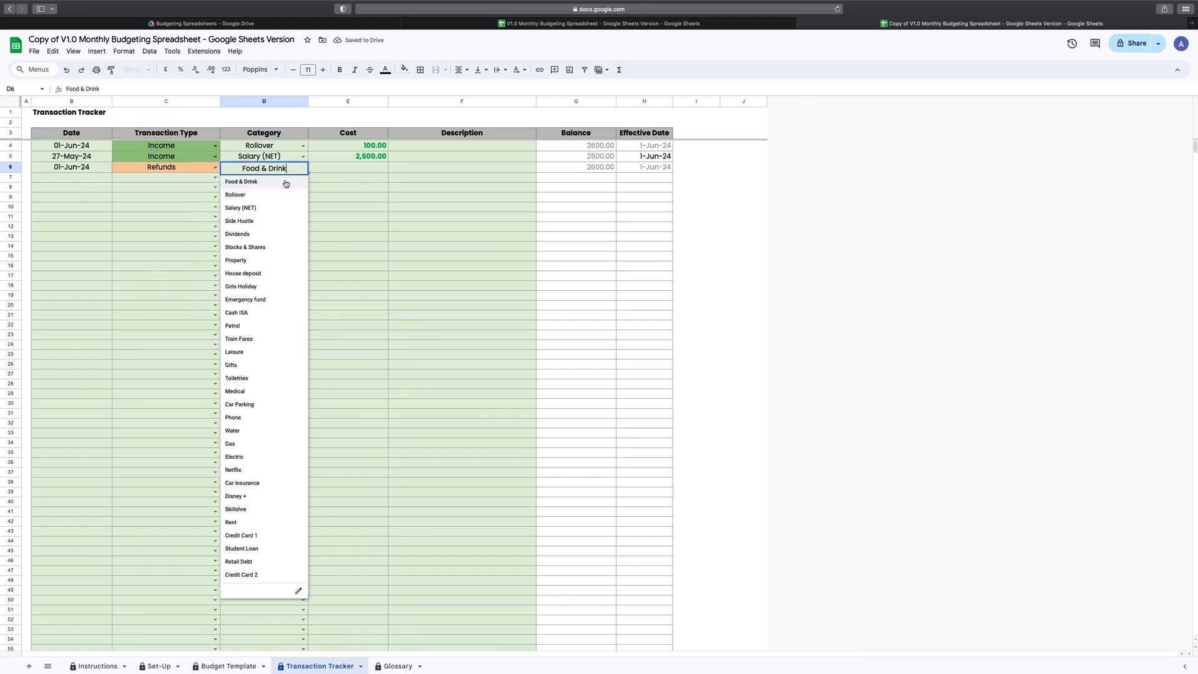
left_click(267, 209)
left_click(337, 170)
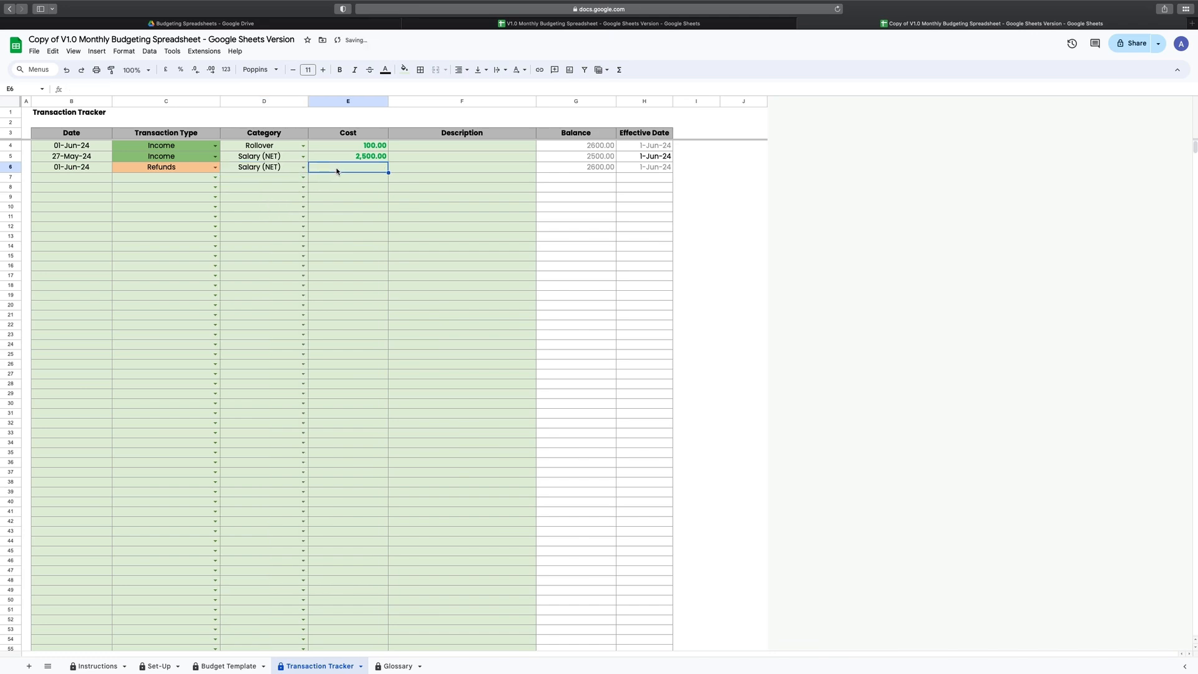
type("100")
key("Return")
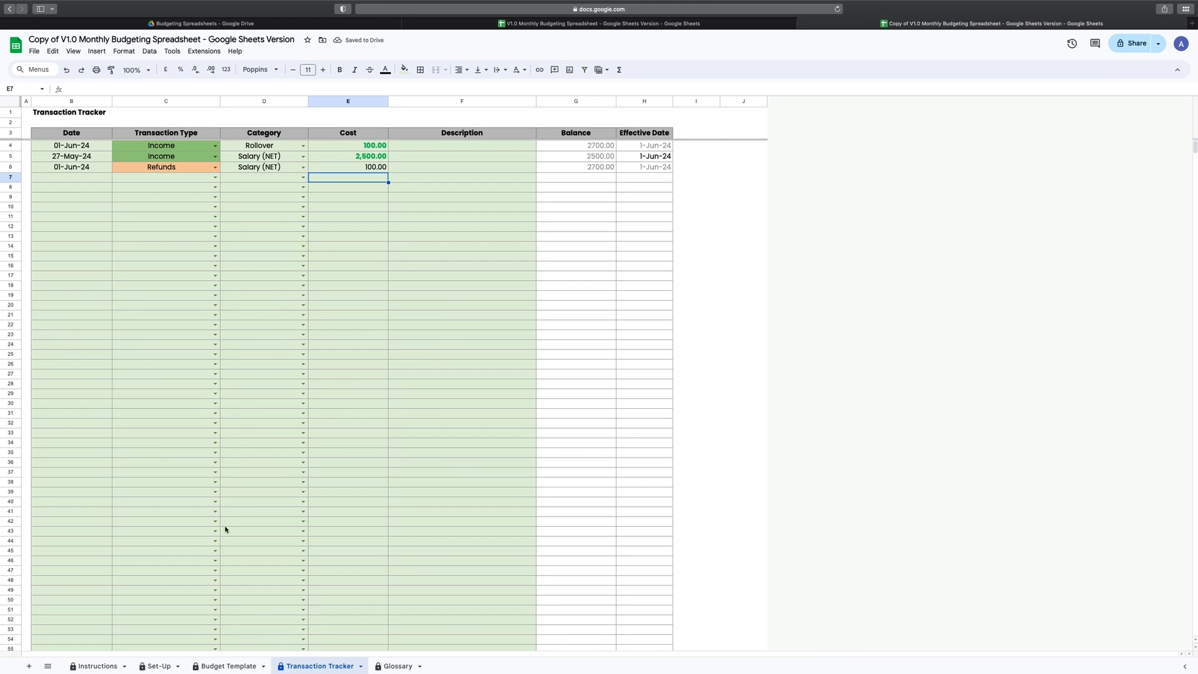
Look at the Refund List on the Set-Up sheet and return to the Transaction Tracker.
left_click(151, 668)
left_click(94, 164)
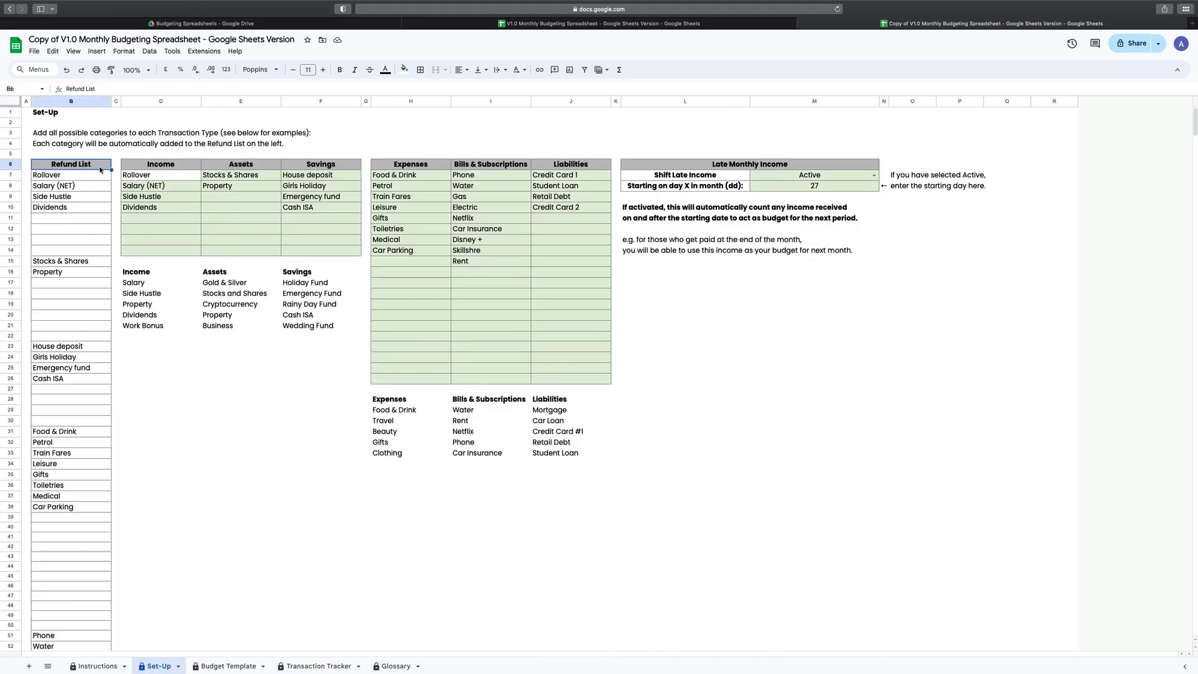
left_click(321, 666)
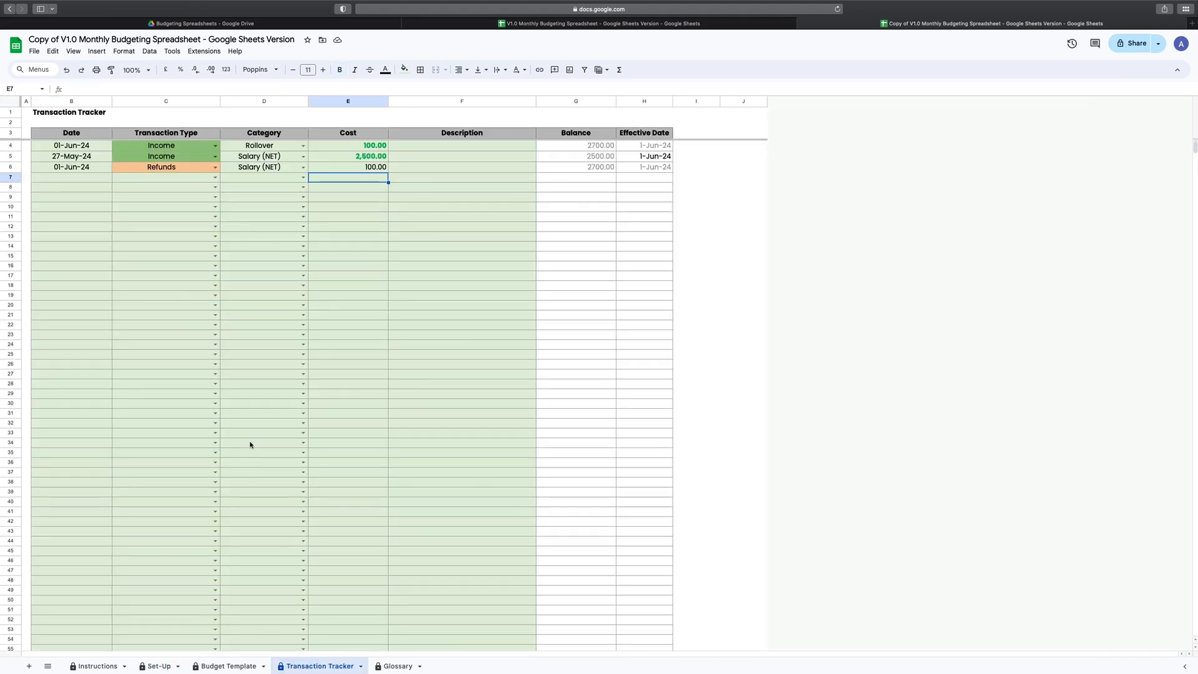
Change the refund entry to an Expenses transaction for Food & Drink costing 80, with the description Weekly food shop.
left_click(215, 168)
left_click(129, 221)
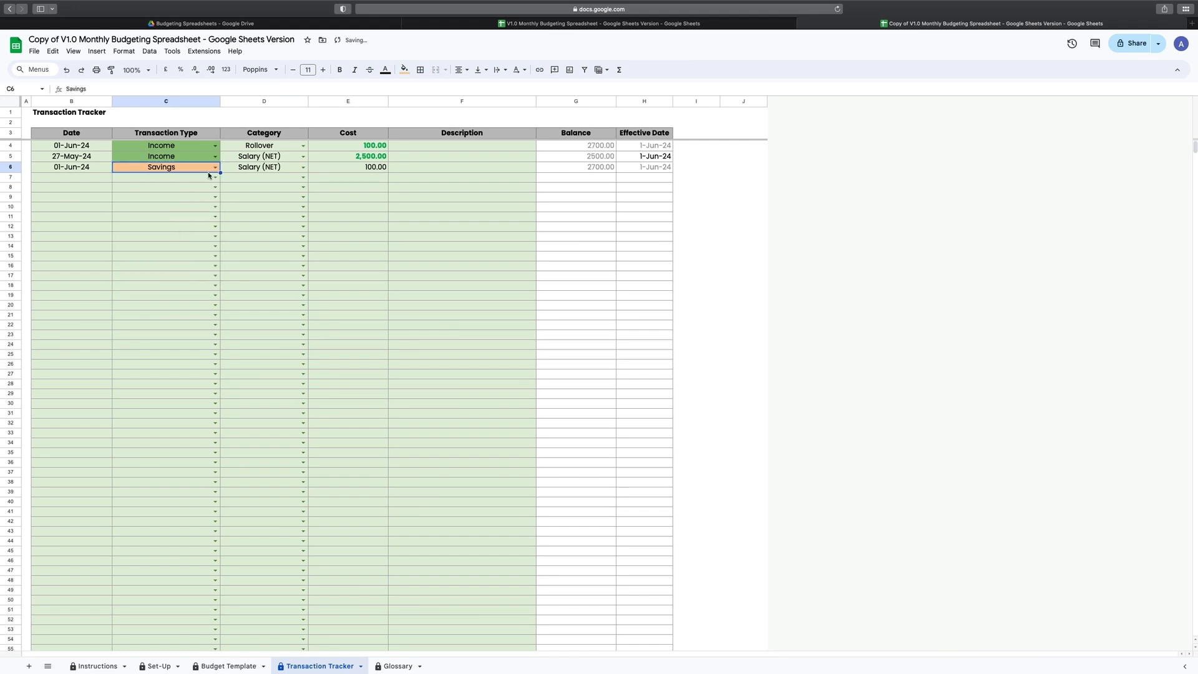
left_click(303, 167)
left_click(256, 179)
left_click(367, 169)
type("80")
key("Tab")
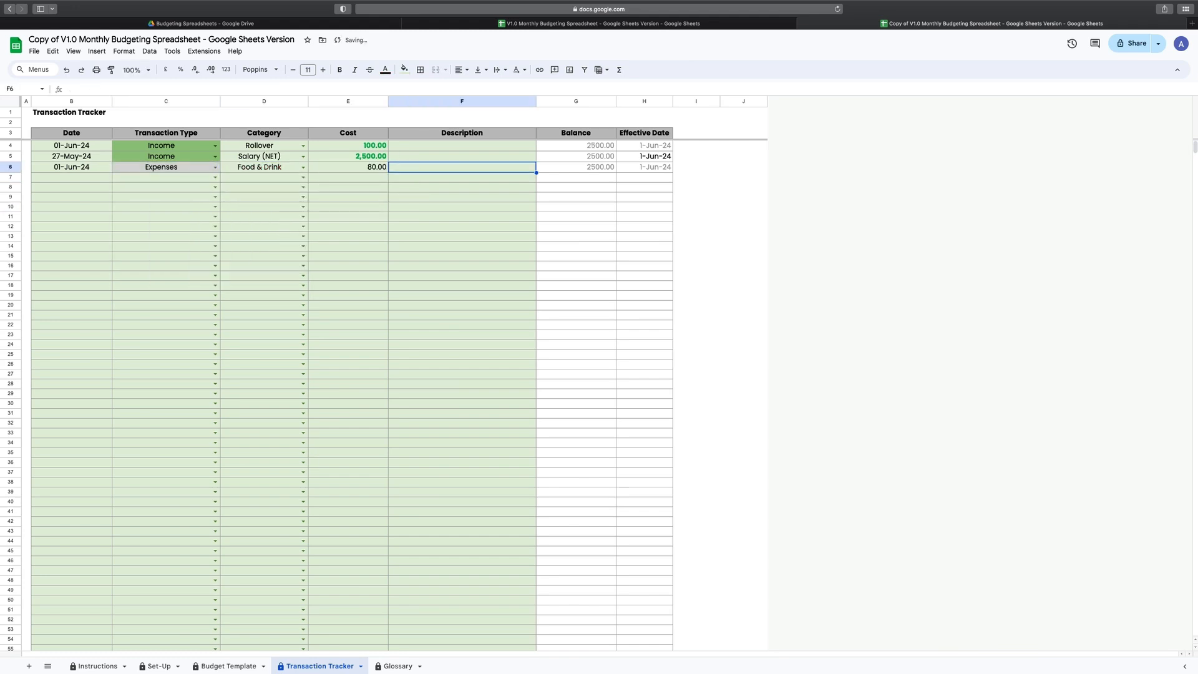
type("Weekly food shop")
key("Return")
Record a Bills_Subs transaction dated 3 June 2024 with category Rent and a cost of 750.
left_click(86, 178)
type("03/06/24")
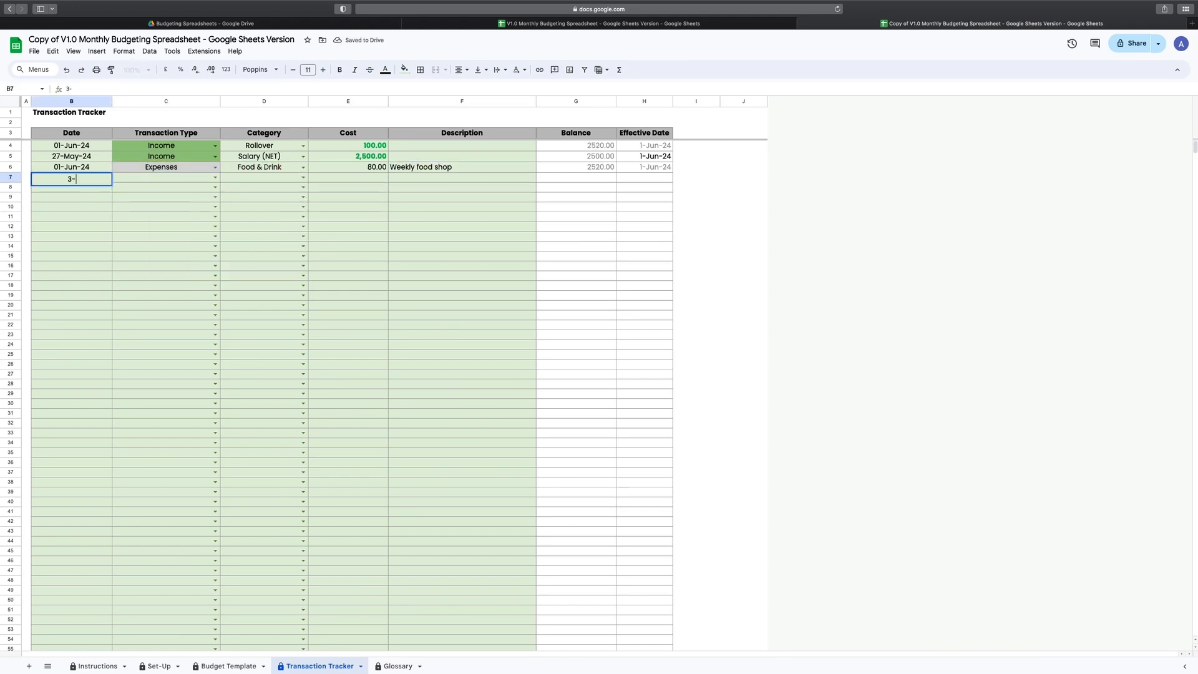
key("Tab")
left_click(216, 178)
left_click(150, 245)
left_click(304, 177)
left_click(231, 297)
key("Tab")
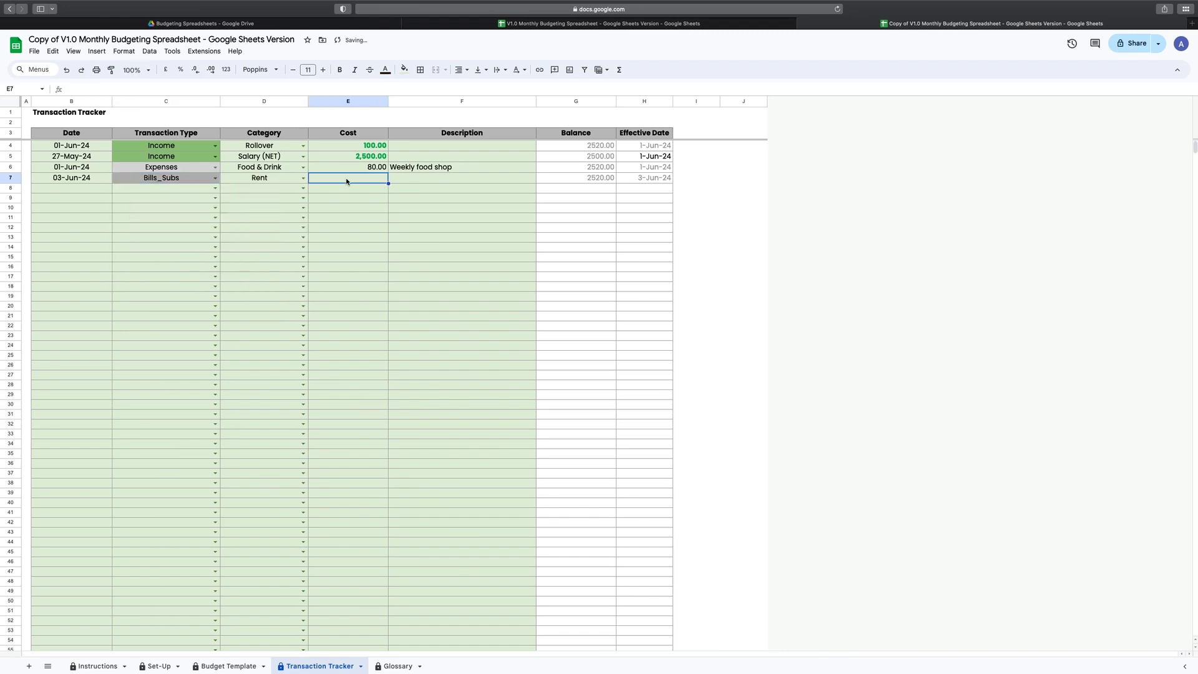
type("750")
key("Return")
Record an Expenses transaction dated 4 June 2024 with category Gifts and a cost of 23.
type("04/06/24")
key("Tab")
left_click(216, 188)
left_click(172, 243)
left_click(303, 189)
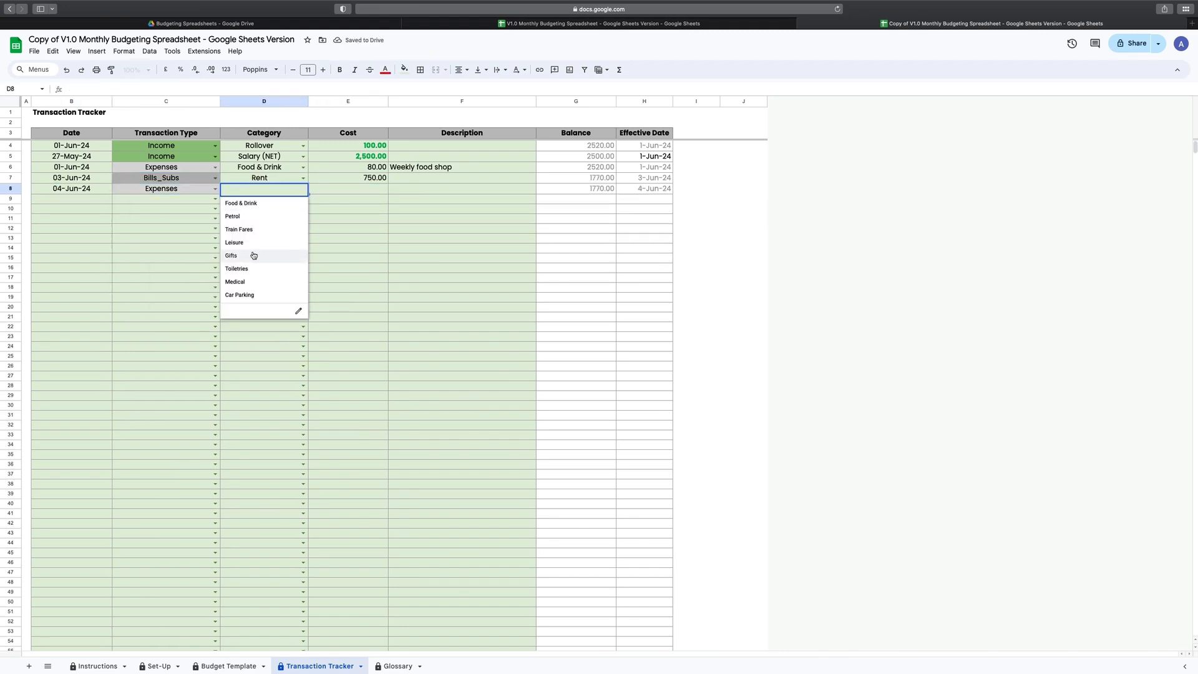
left_click(251, 254)
key("Tab")
type("23")
key("Return")
Record a Liabilities transaction dated 5 June 2024 with category Credit Card 1 and a cost of 94.
type("05/06/24")
key("Tab")
left_click(215, 200)
left_click(163, 279)
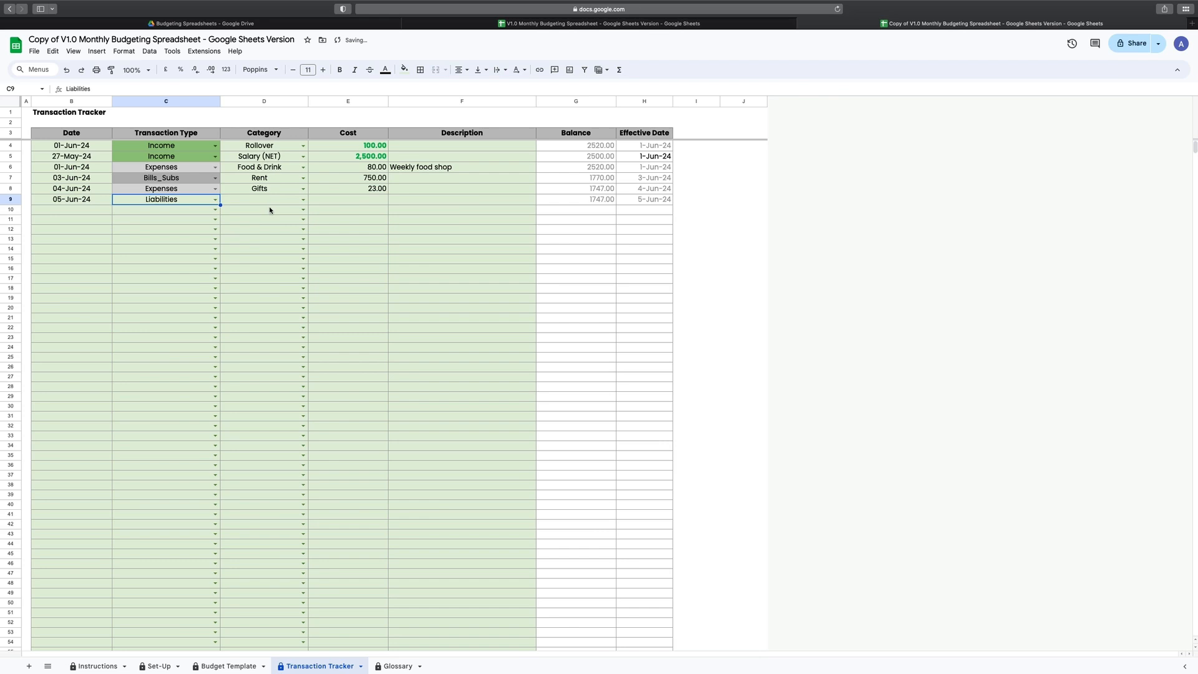
left_click(311, 209)
left_click(304, 199)
left_click(257, 216)
left_click(347, 203)
type("94")
key("Return")
Record a Liabilities transaction dated 5-jun with category Credit Card 2 and a cost of 26.89.
left_click(71, 210)
type("5 jun")
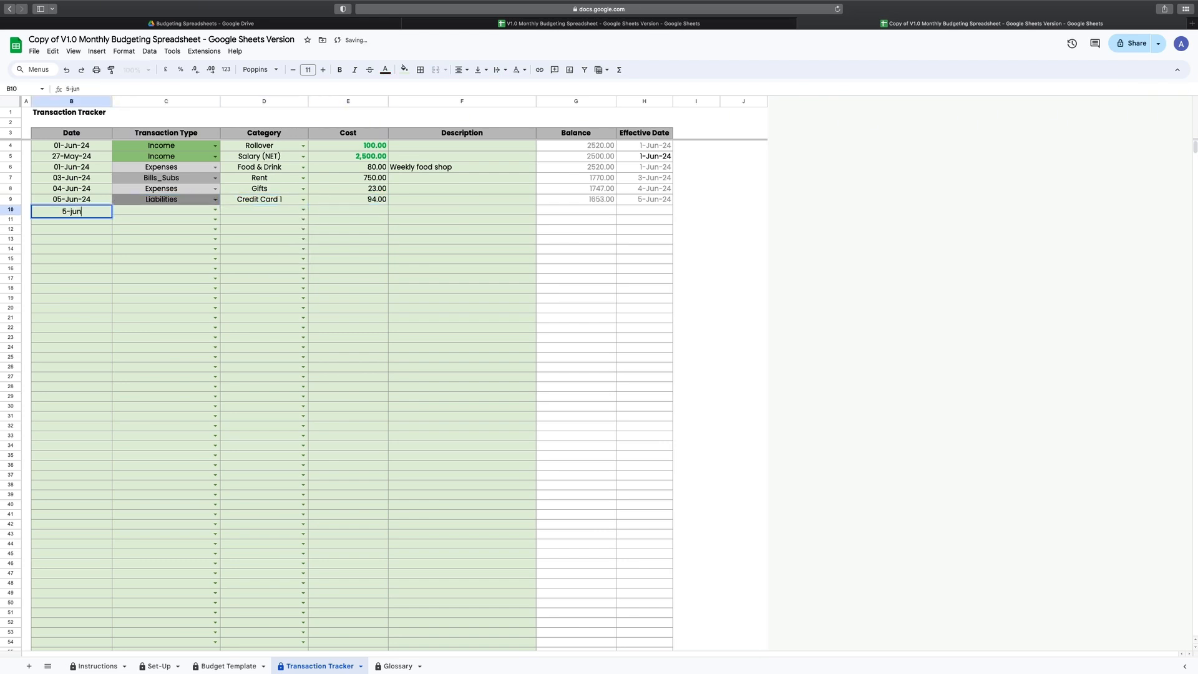
key("Tab")
left_click(216, 210)
left_click(163, 289)
left_click(302, 211)
left_click(241, 264)
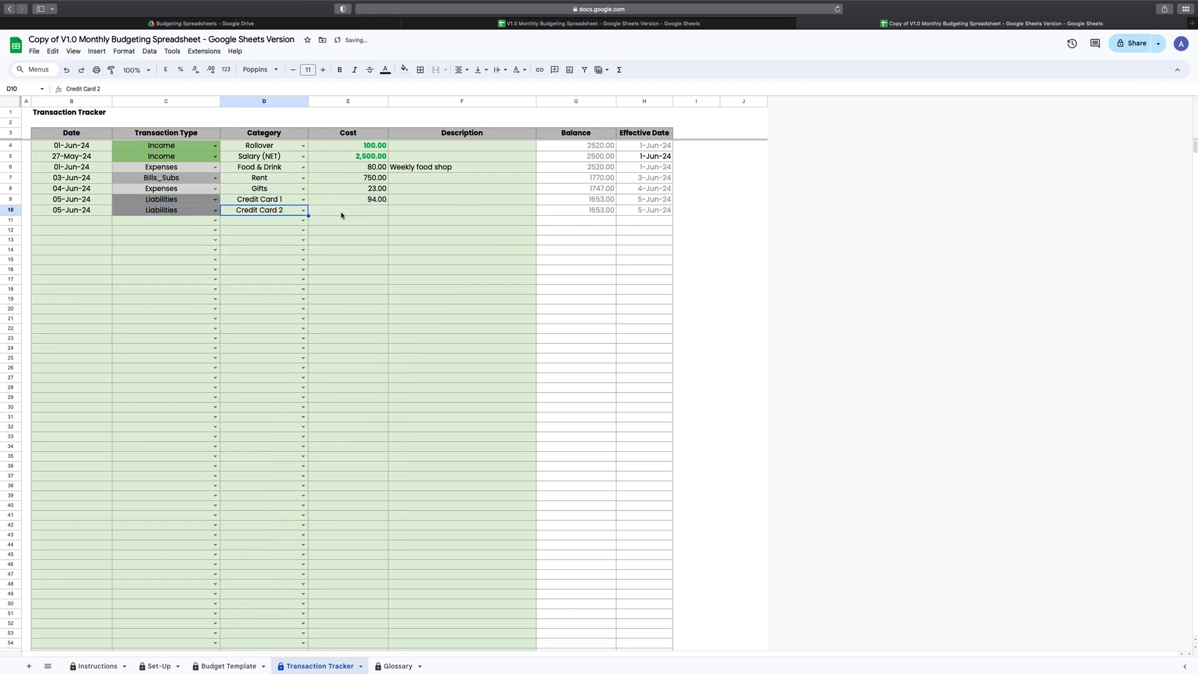
left_click(341, 211)
type("26.89")
key("Return")
Record an Expenses transaction dated 6 June 2024 with category Food & Drink and a cost of 19.
left_click(100, 220)
type("6 jun")
key("Tab")
left_click(215, 220)
left_click(165, 274)
left_click(283, 223)
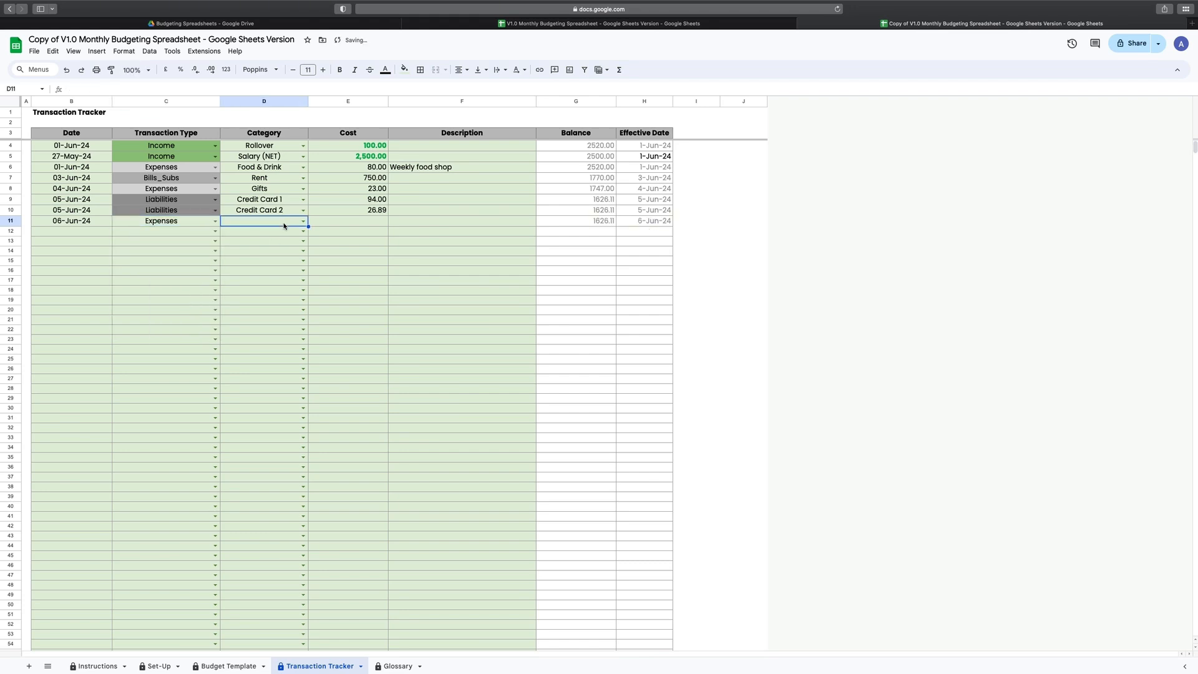
left_click(303, 221)
left_click(265, 242)
left_click(348, 223)
type("19")
key("Return")
Record an Expenses transaction dated 7 June 2024 with category Food & Drink and a cost of 19.
type("7 jun")
key("Tab")
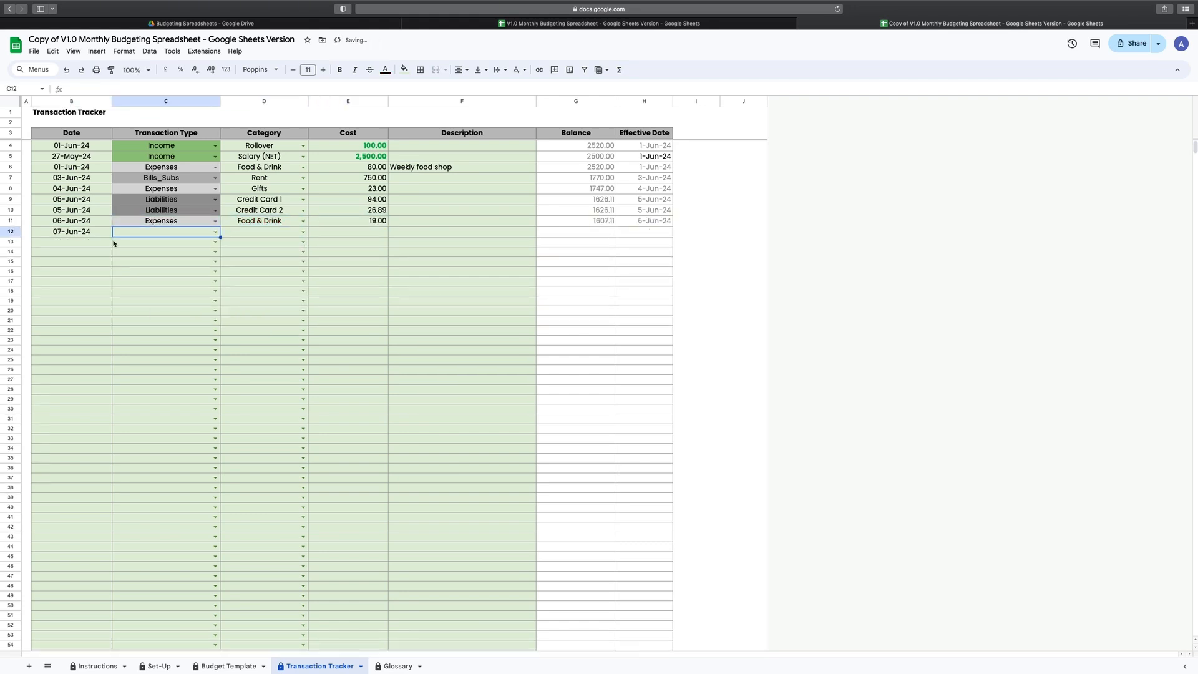
left_click(216, 232)
left_click(165, 284)
left_click(303, 231)
left_click(265, 252)
left_click(337, 234)
type("19")
Record a Savings transaction dated 7 June 2024 with category Emergency fund and a cost of 50.
left_click(86, 242)
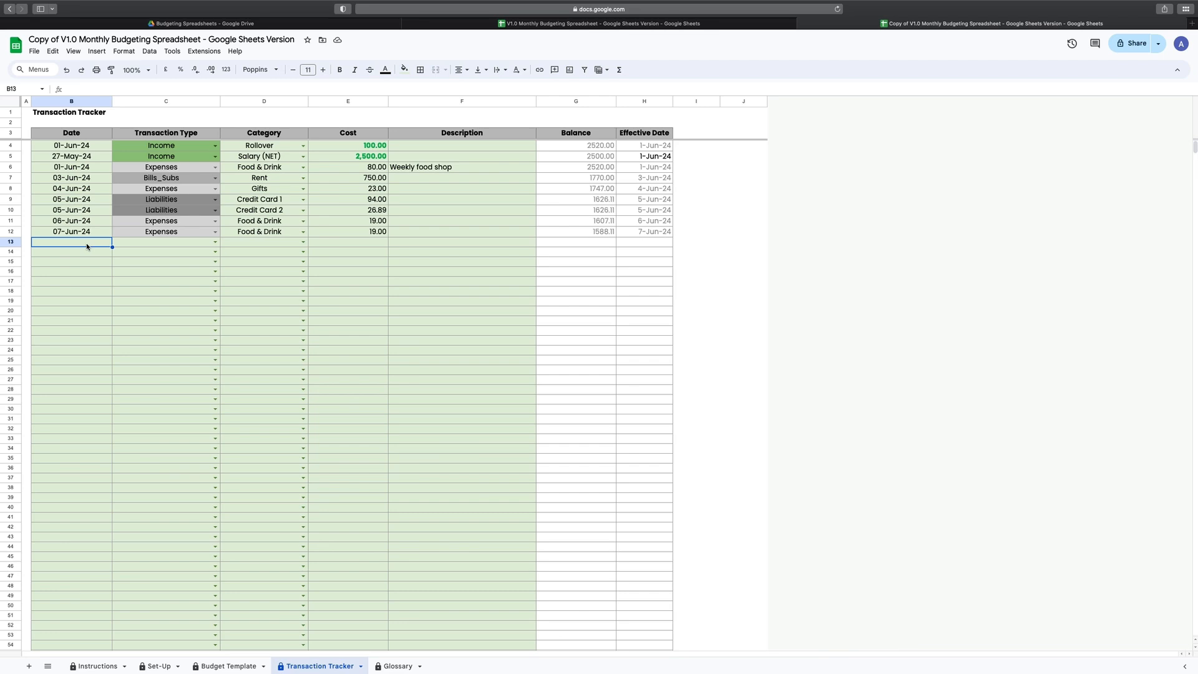
type("7 jun")
key("Tab")
left_click(215, 242)
left_click(166, 270)
left_click(303, 242)
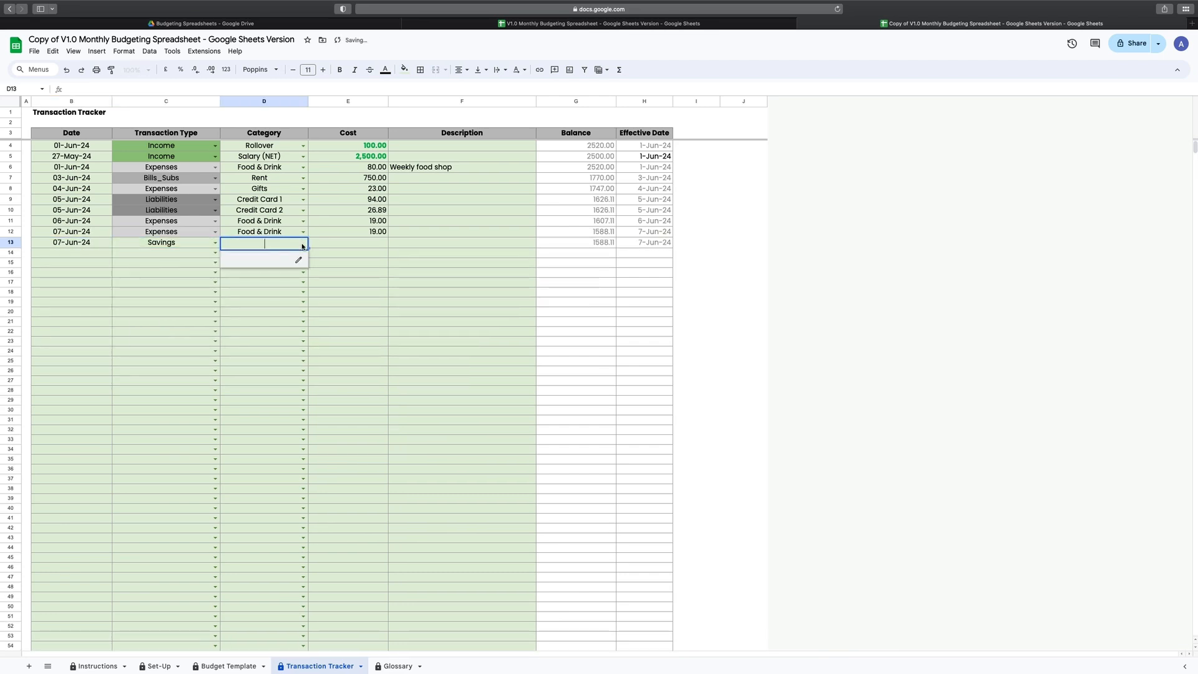
left_click(262, 259)
left_click(342, 241)
type("50")
key("Return")
Record a Savings transaction dated 8 June 2024 with category House deposit and a cost of 250.
left_click(86, 253)
type("8 jun")
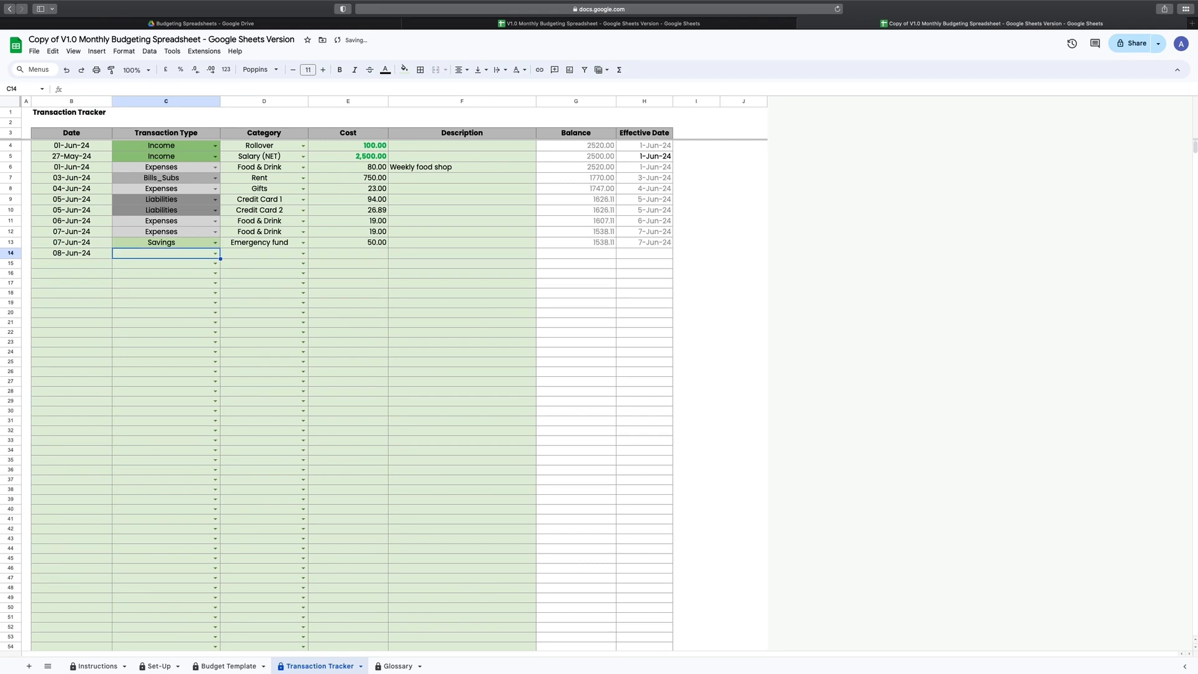
left_click(215, 253)
left_click(165, 282)
left_click(303, 253)
left_click(281, 269)
left_click(342, 253)
type("250")
Record a Bills_Subs transaction dated 6 June 2024 with category Gas and a cost of 45.
left_click(87, 265)
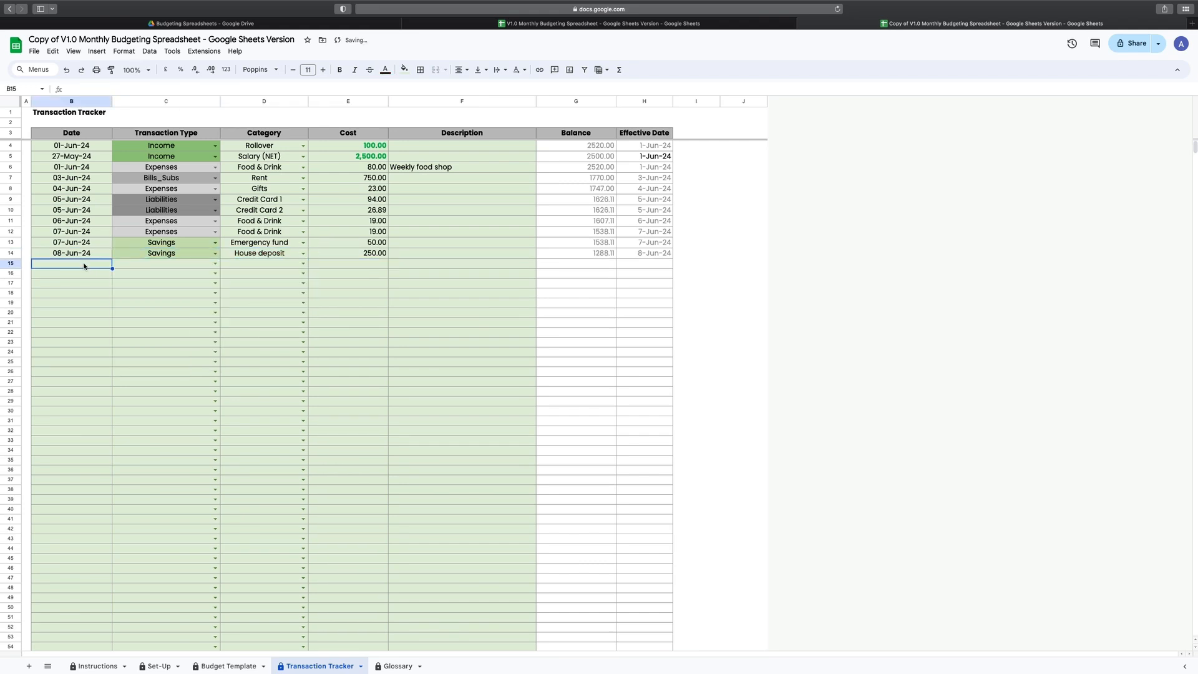
type("6 jun")
left_click(215, 264)
left_click(165, 344)
left_click(299, 265)
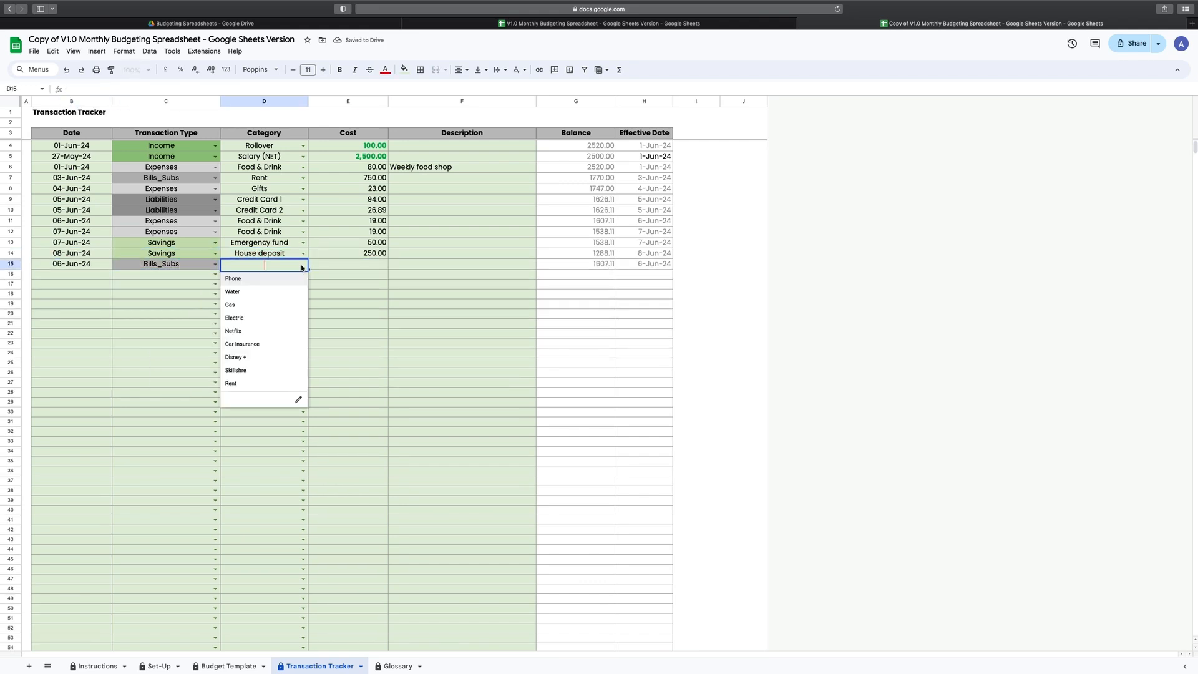
left_click(265, 305)
left_click(333, 265)
type("45")
key("Return")
Record an Income transaction dated 7 June 2024 with category Side Hustle and an amount of 493.
left_click(99, 274)
type("7 jun")
key("Tab")
left_click(215, 275)
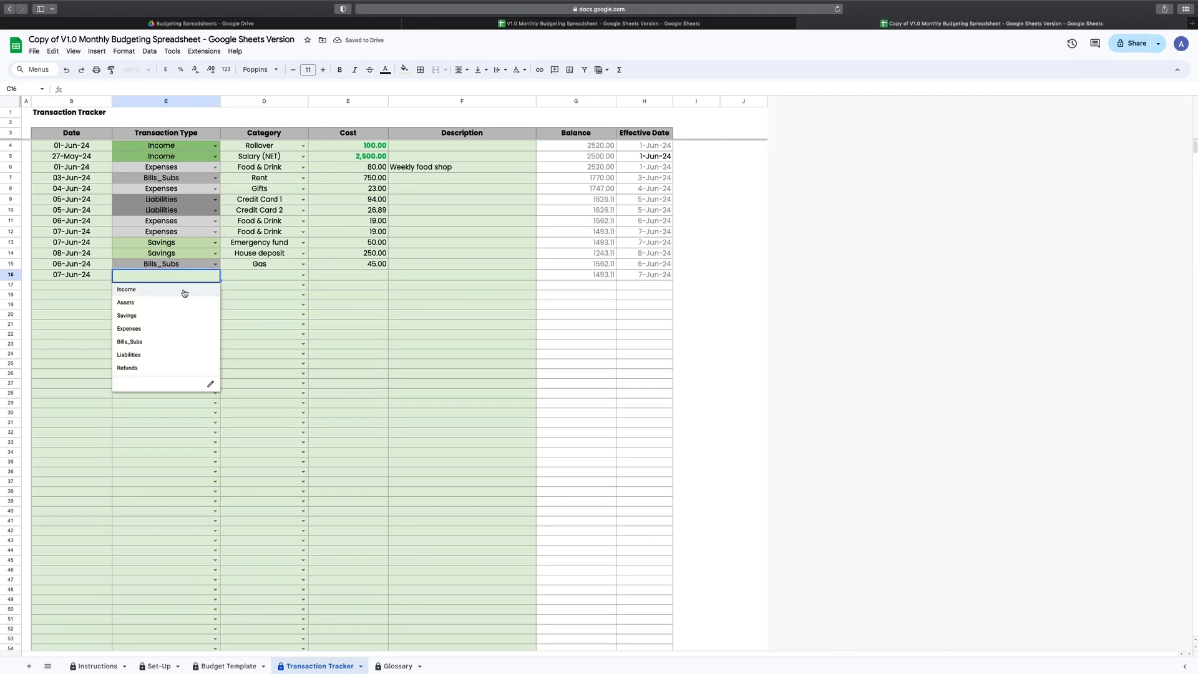
left_click(185, 288)
left_click(303, 275)
left_click(265, 298)
left_click(337, 275)
type("493")
key("Return")
Record an Assets transaction dated 7 June 2024 with category Property and a cost of 300.
left_click(85, 286)
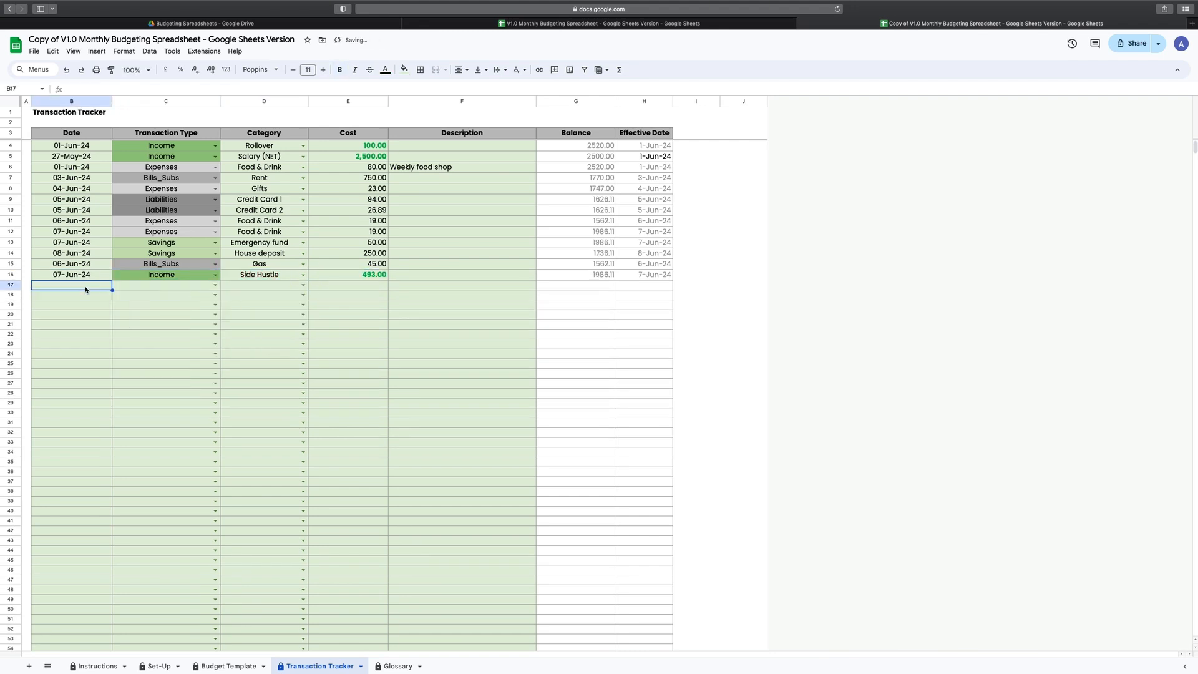
type("7 jun")
key("Tab")
left_click(215, 285)
left_click(178, 316)
left_click(303, 286)
left_click(268, 301)
left_click(347, 287)
type("300")
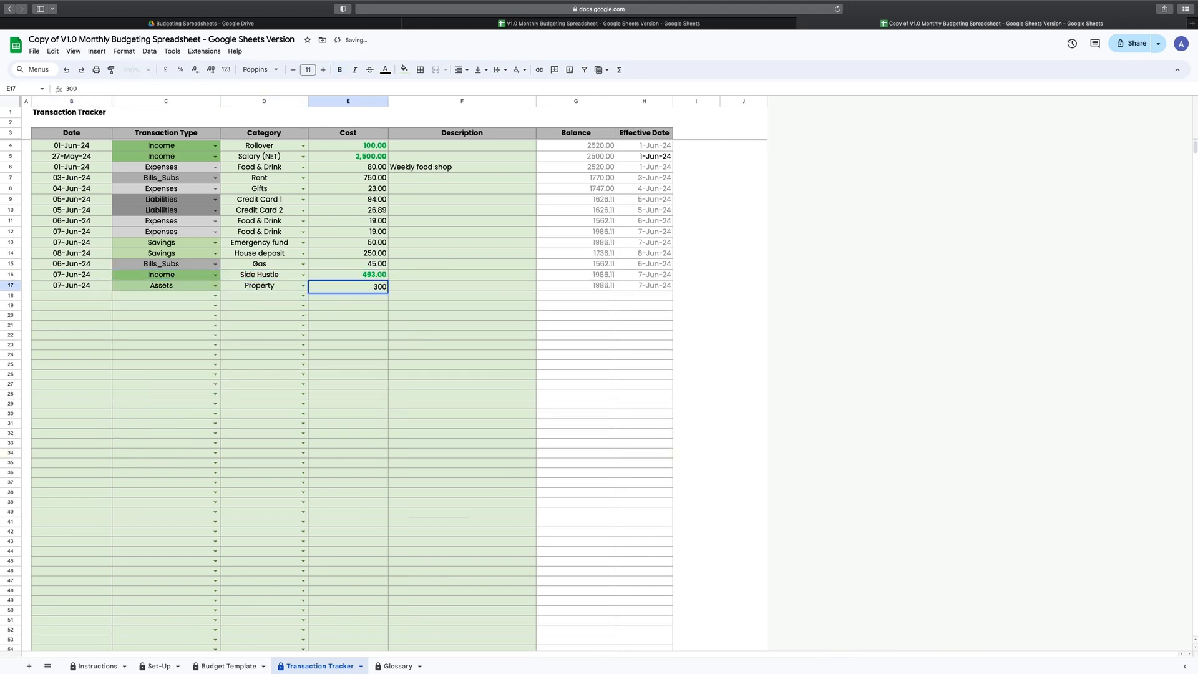
key("Return")
Record an Assets transaction dated 7 June 2024 with category Stocks & Shares and a cost of 45.
left_click(87, 297)
type("7 jun")
key("Tab")
left_click(215, 297)
left_click(178, 326)
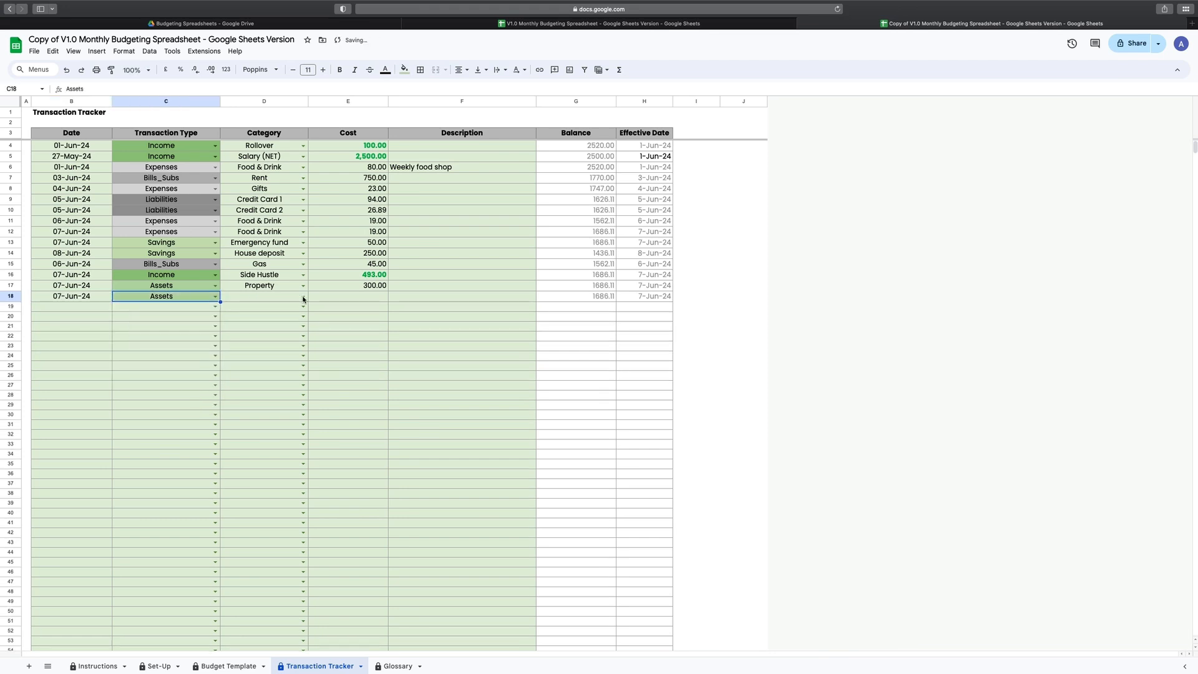
left_click(303, 297)
left_click(268, 327)
left_click(339, 298)
type("45")
key("Return")
Record an Expenses transaction dated 8 June 2024 with category Train Fares and a cost of 120.
left_click(87, 307)
type("8-jun")
key("Tab")
left_click(216, 307)
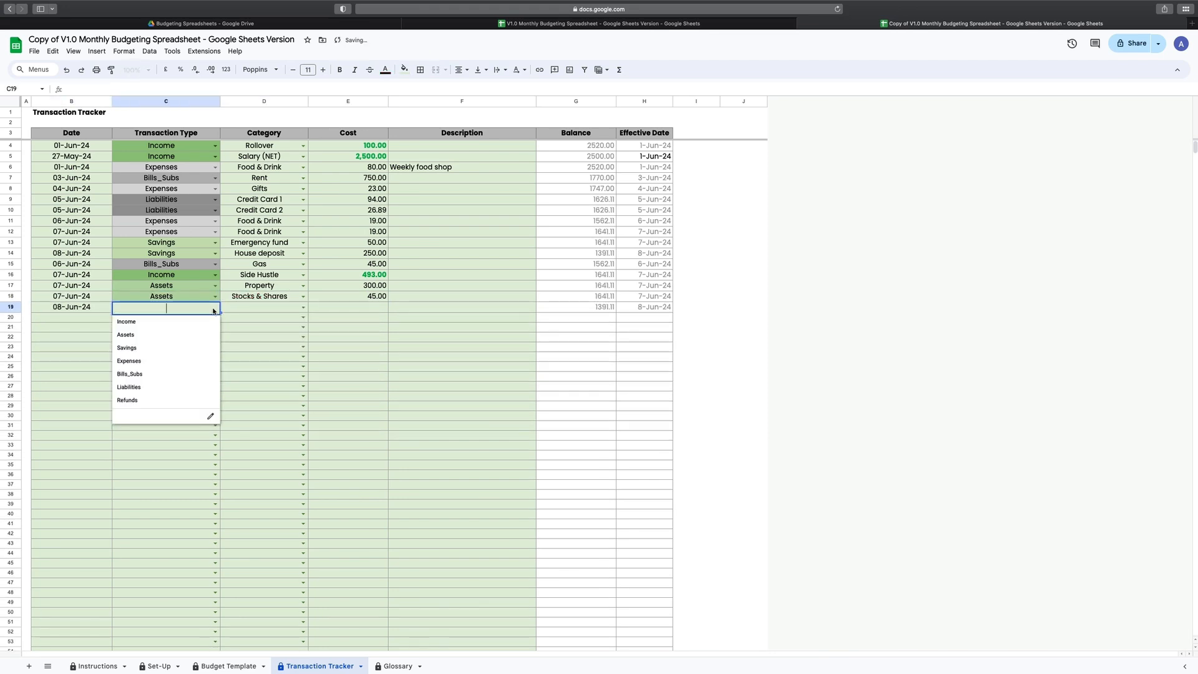
left_click(178, 360)
left_click(303, 308)
left_click(269, 361)
left_click(333, 310)
type("120")
key("Return")
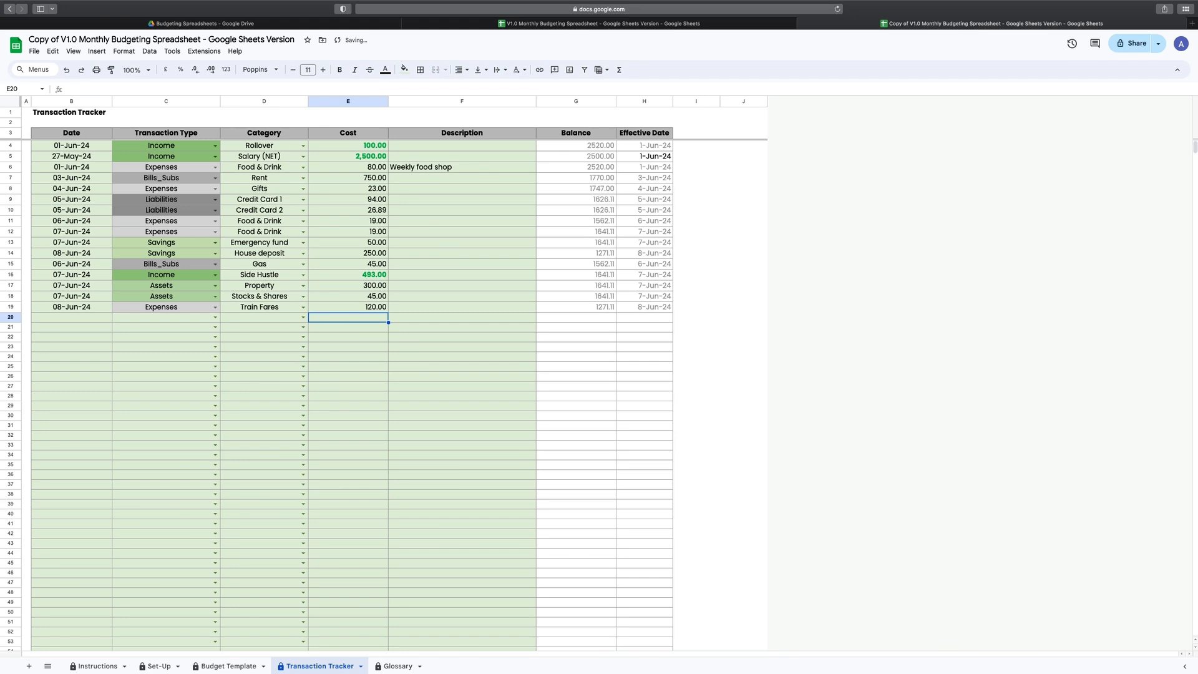
Record an Expenses transaction dated 9 June 2024 with category Petrol and a cost of 50.
left_click(87, 318)
type("9-jun")
left_click(216, 318)
left_click(178, 371)
left_click(303, 319)
left_click(268, 360)
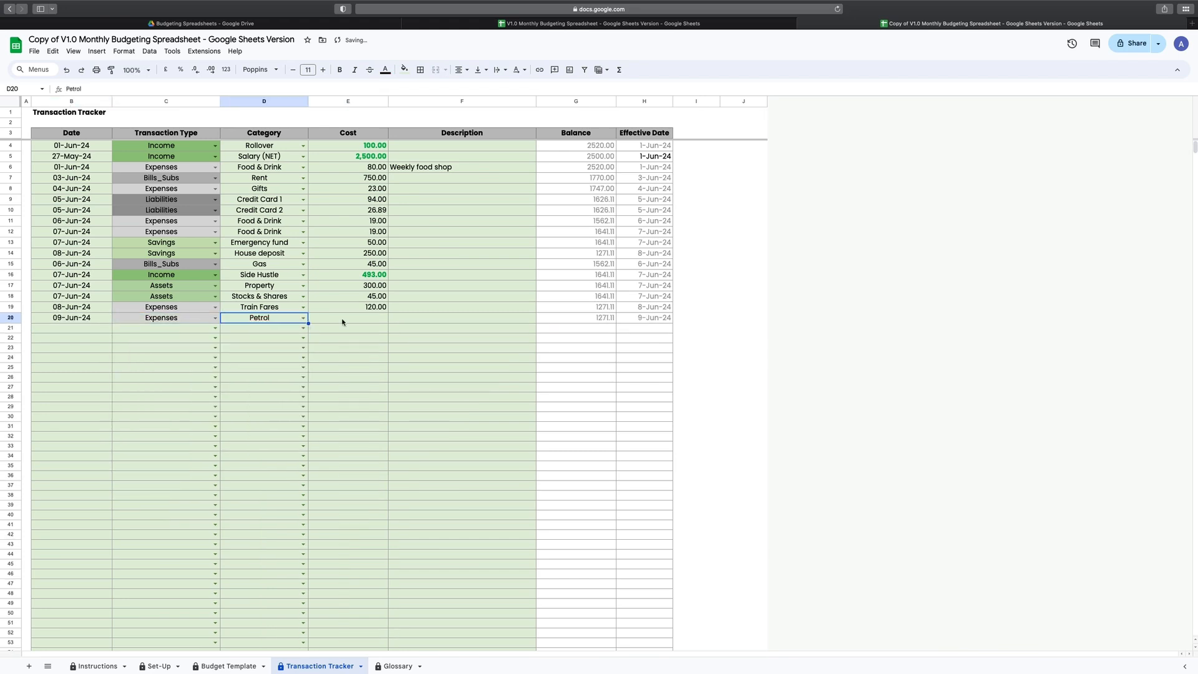
left_click(343, 321)
type("50")
key("Return")
Record an Expenses transaction dated 10 June 2024 with category Leisure and a cost of 13.50.
left_click(87, 329)
type("10-jun")
key("Tab")
left_click(216, 328)
left_click(178, 382)
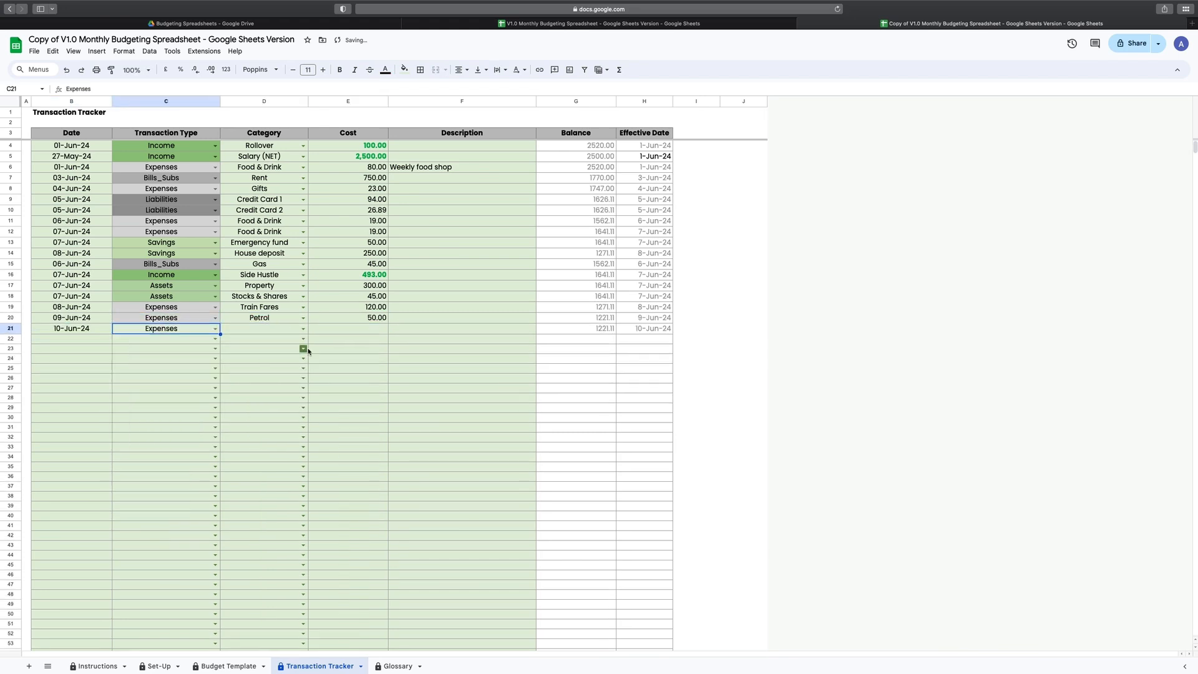
left_click(303, 329)
left_click(262, 383)
left_click(340, 331)
type("13.50")
key("Return")
Record a Refunds transaction dated 11 June 2024 with category Train Fares, cost 12 and description "Delay repay compensation".
left_click(97, 339)
type("11-jun")
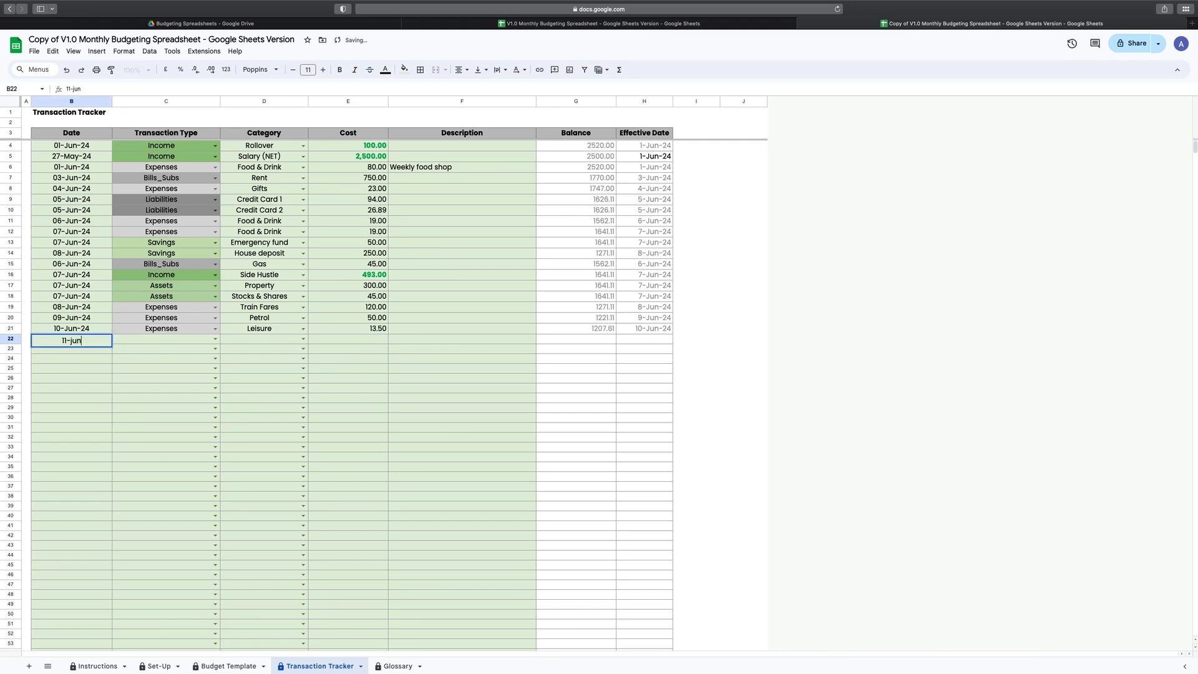
key("Tab")
left_click(215, 339)
left_click(178, 446)
left_click(303, 339)
left_click(262, 472)
left_click(344, 345)
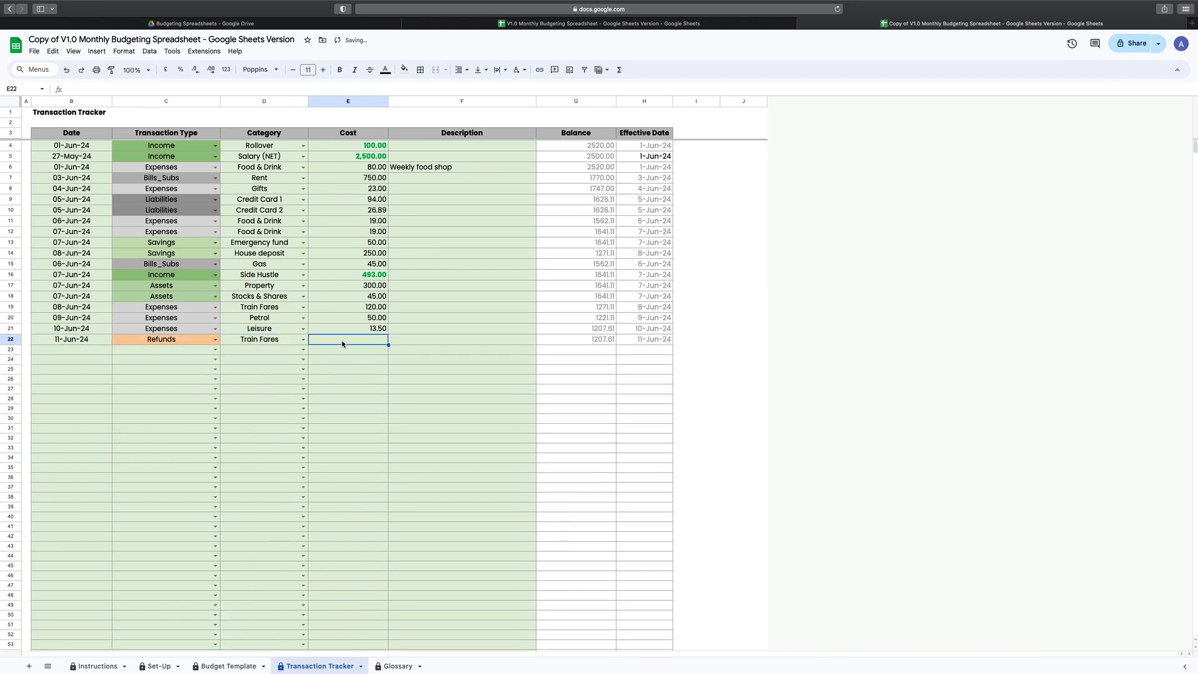
type("12")
key("Tab")
type("Delay repay compensation")
Add the description "Cinema" to the Leisure transaction and "Friends birthday gift" to the Gifts transaction.
key("Up")
type("Cinema")
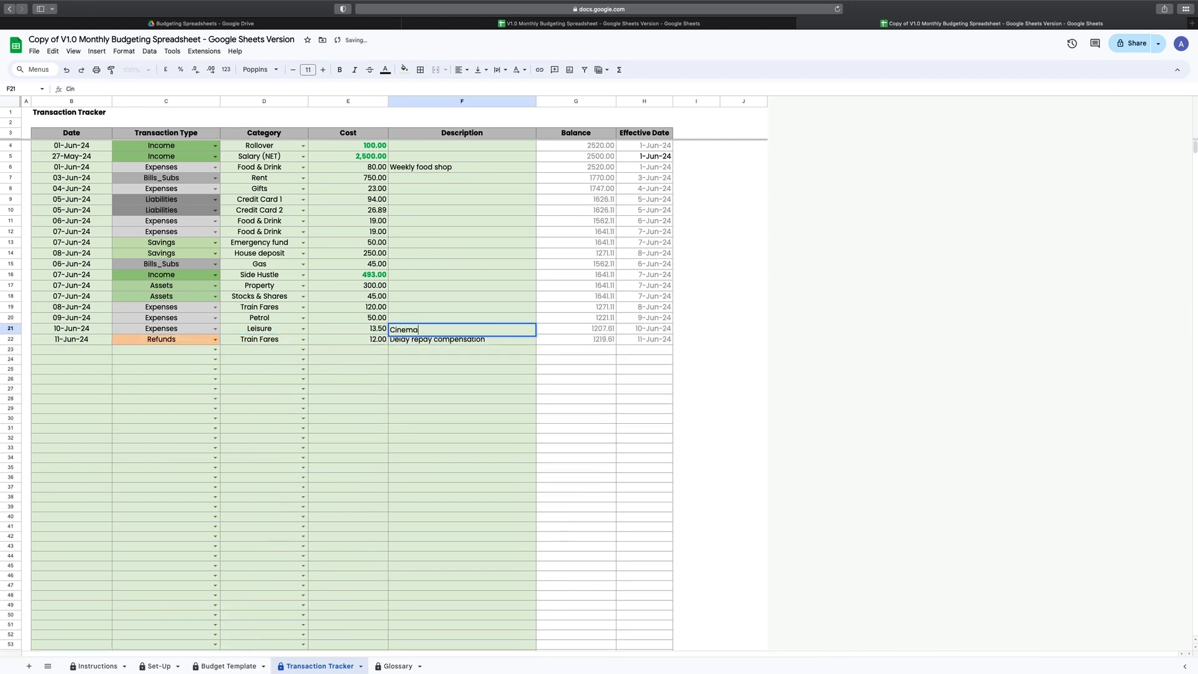
key("Up")
key("Up")
key("Up")
key("Up")
key("Up")
key("Up")
key("Up")
key("Up")
key("Up")
key("Up")
key("Up")
key("Up")
key("Up")
type("Friends birthday gift")
key("Return")
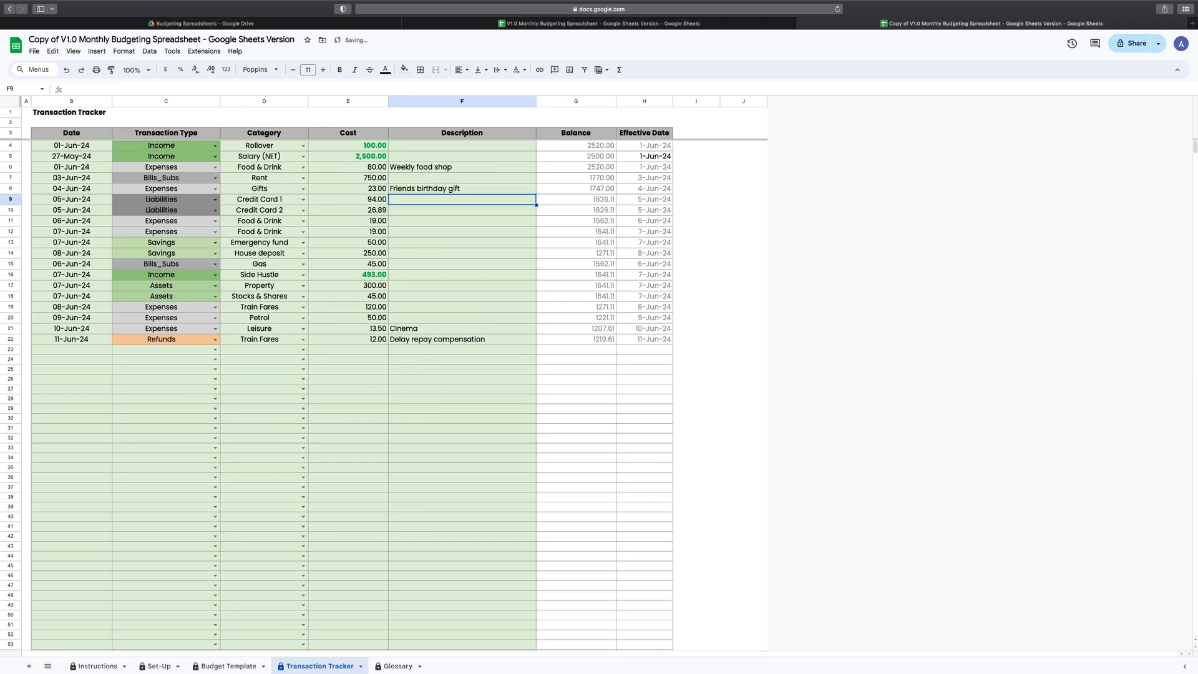
Record a Savings transaction dated 11 June 2024 with category Girls Holiday and a cost of 50.
left_click(74, 350)
type("11-jun")
key("Tab")
type("Savings")
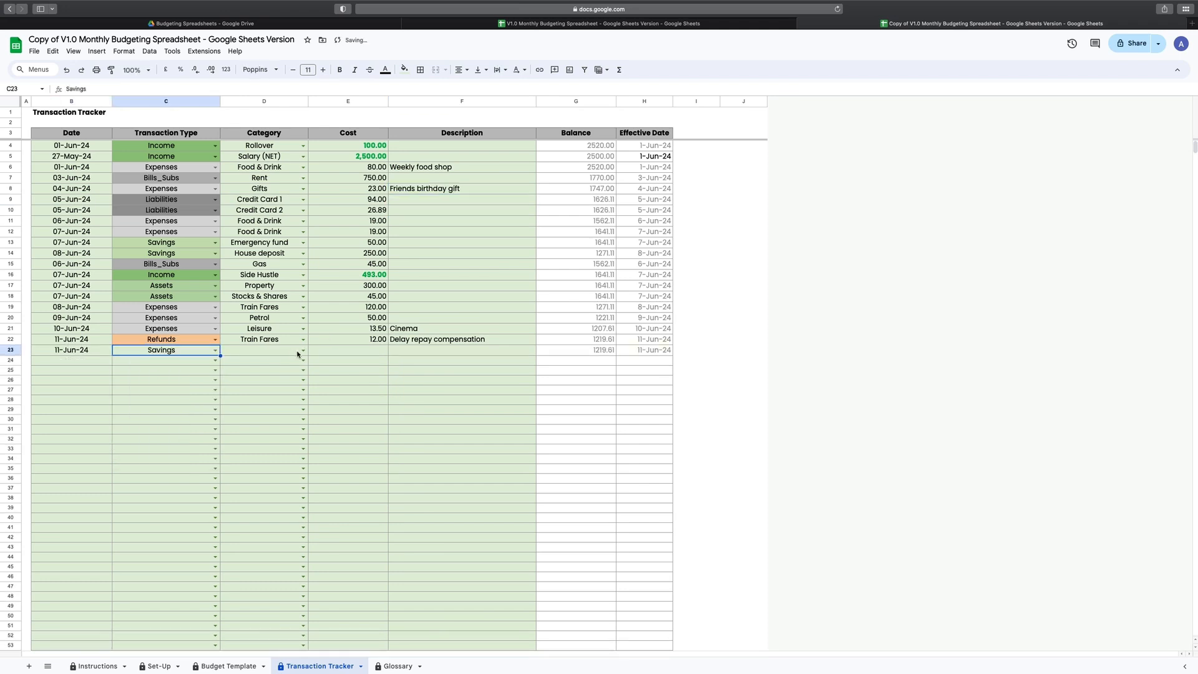
key("Tab")
type("Girls Holiday")
key("Tab")
type("50")
left_click(335, 357)
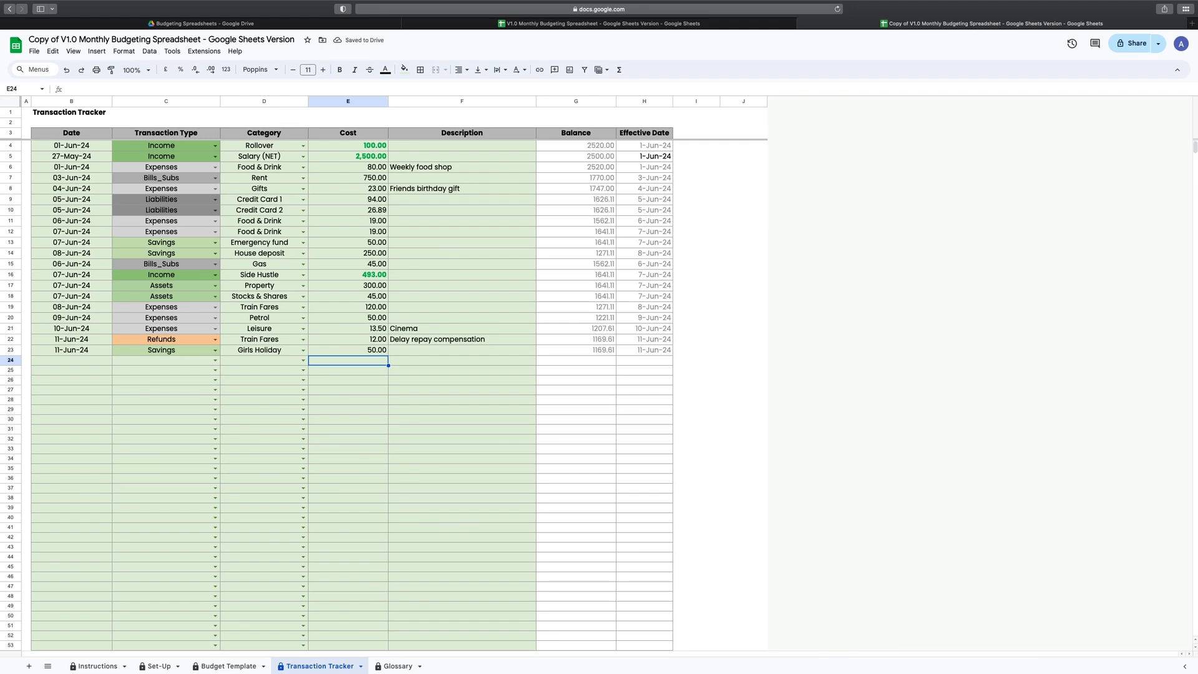
Review the Budget Template's charts, its budget and actual tables, and the names and due dates under Bills & Subscriptions.
left_click(225, 666)
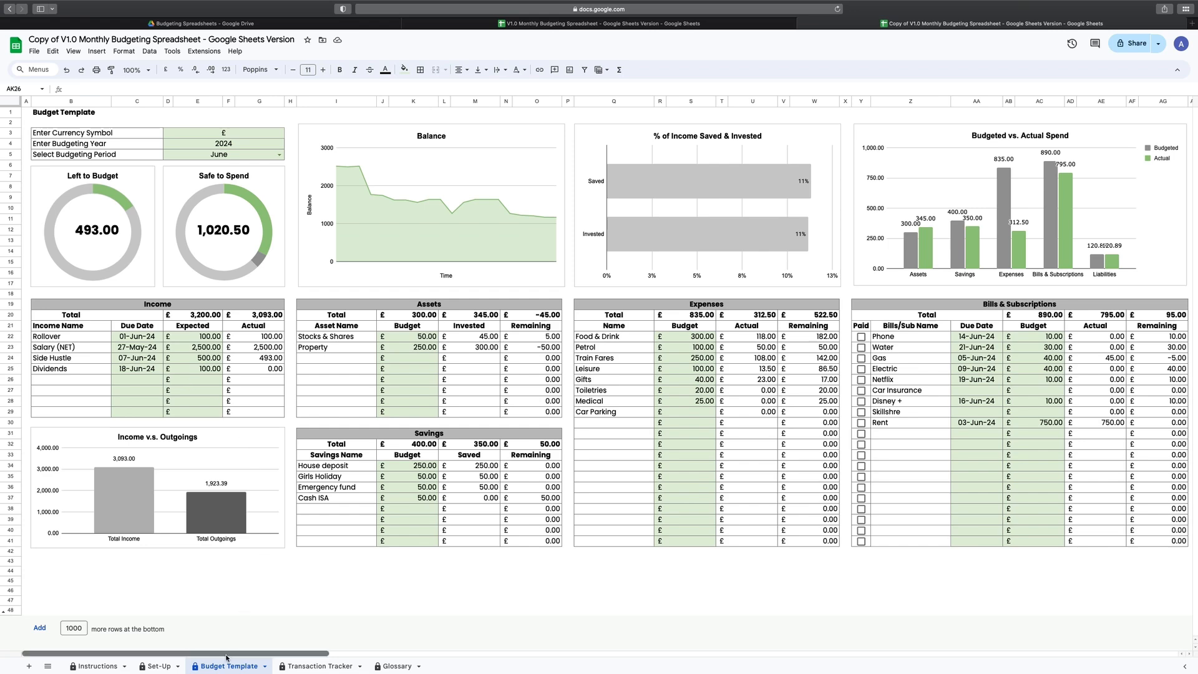
left_click_drag(226, 657, 335, 661)
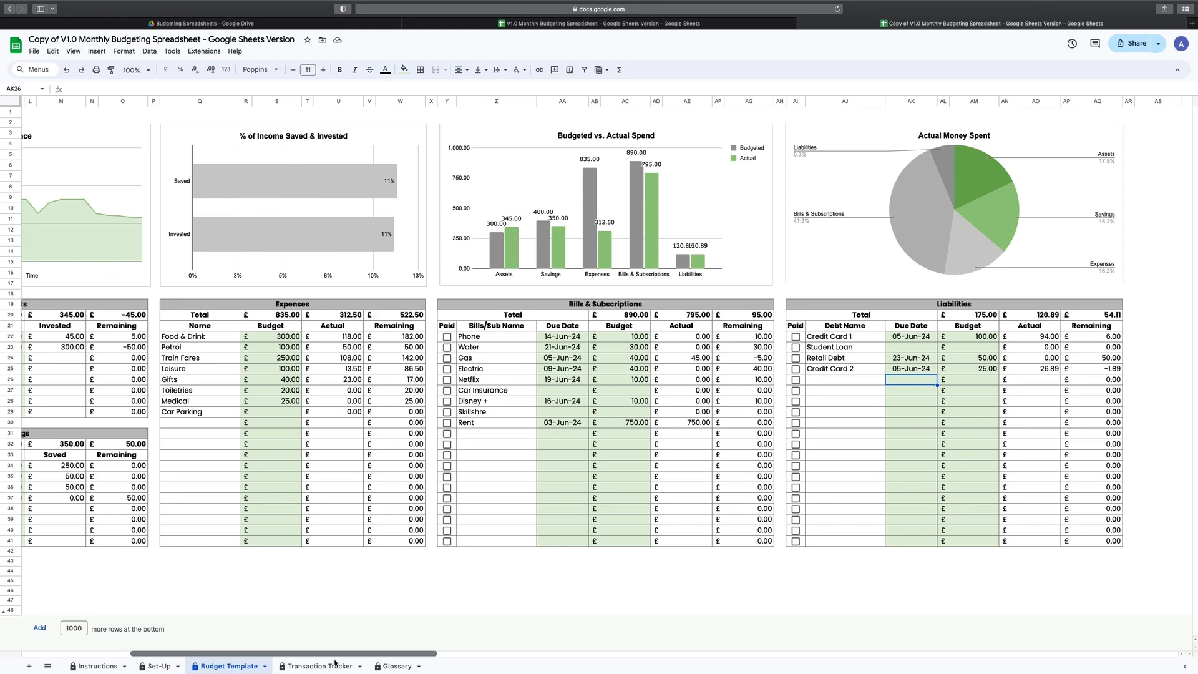
left_click_drag(335, 663, 202, 664)
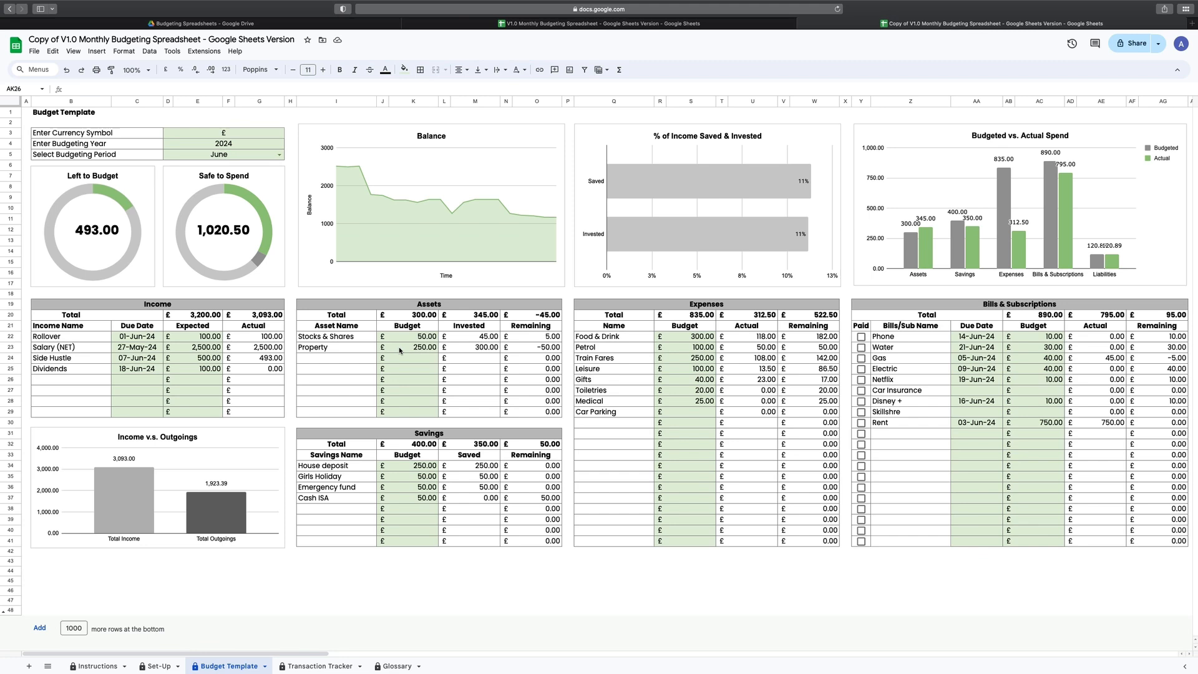
left_click(231, 252)
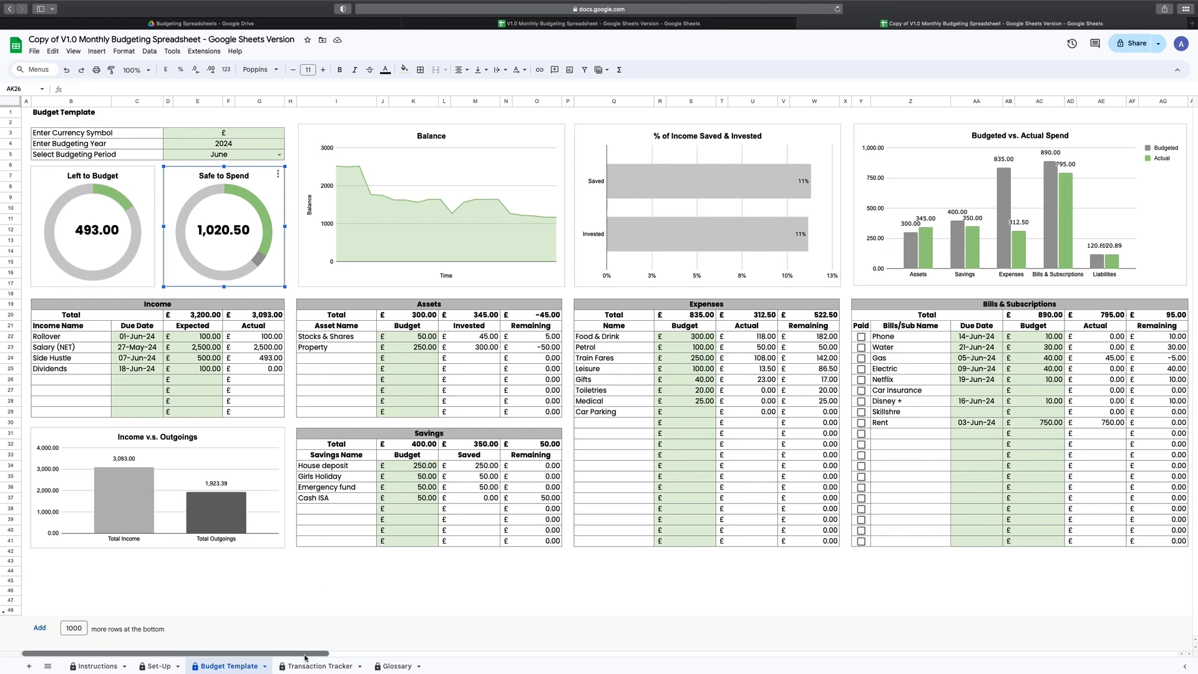
left_click_drag(308, 654, 344, 657)
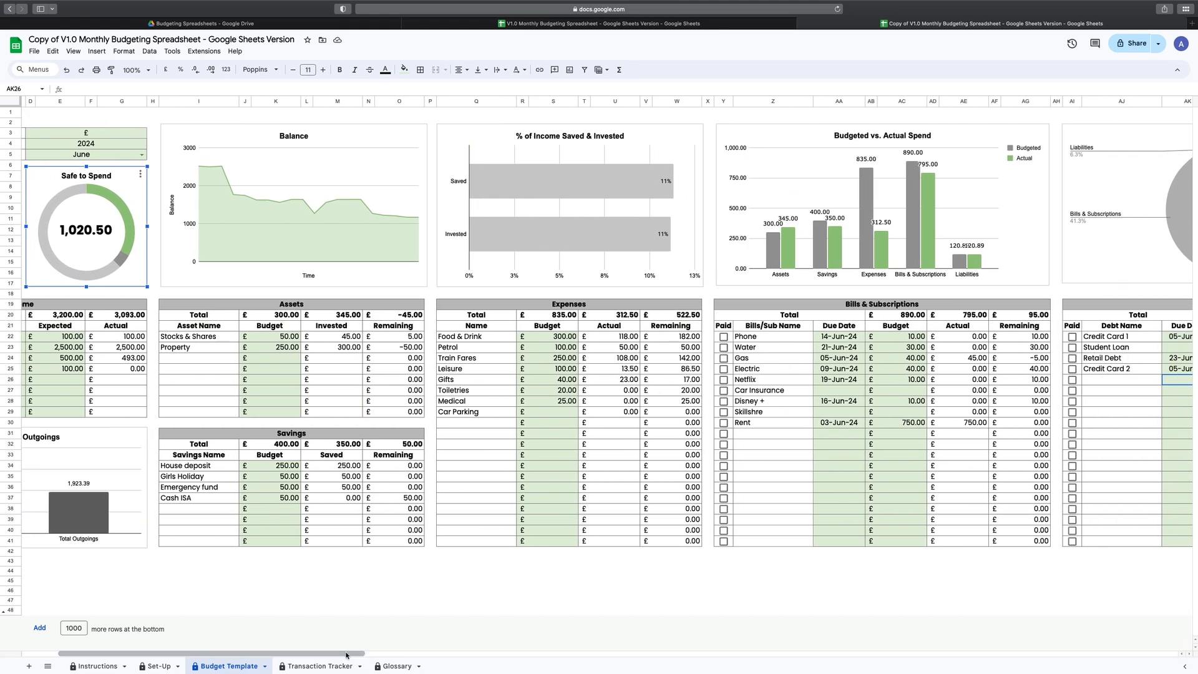
left_click(786, 342)
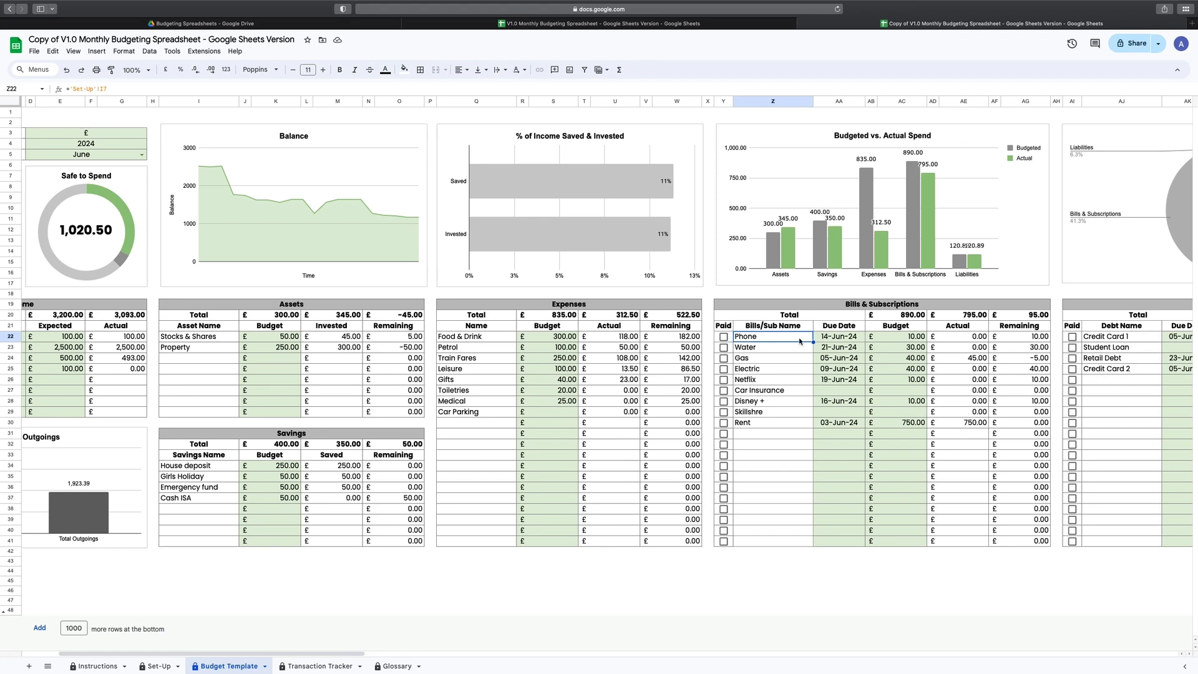
left_click_drag(826, 339, 832, 425)
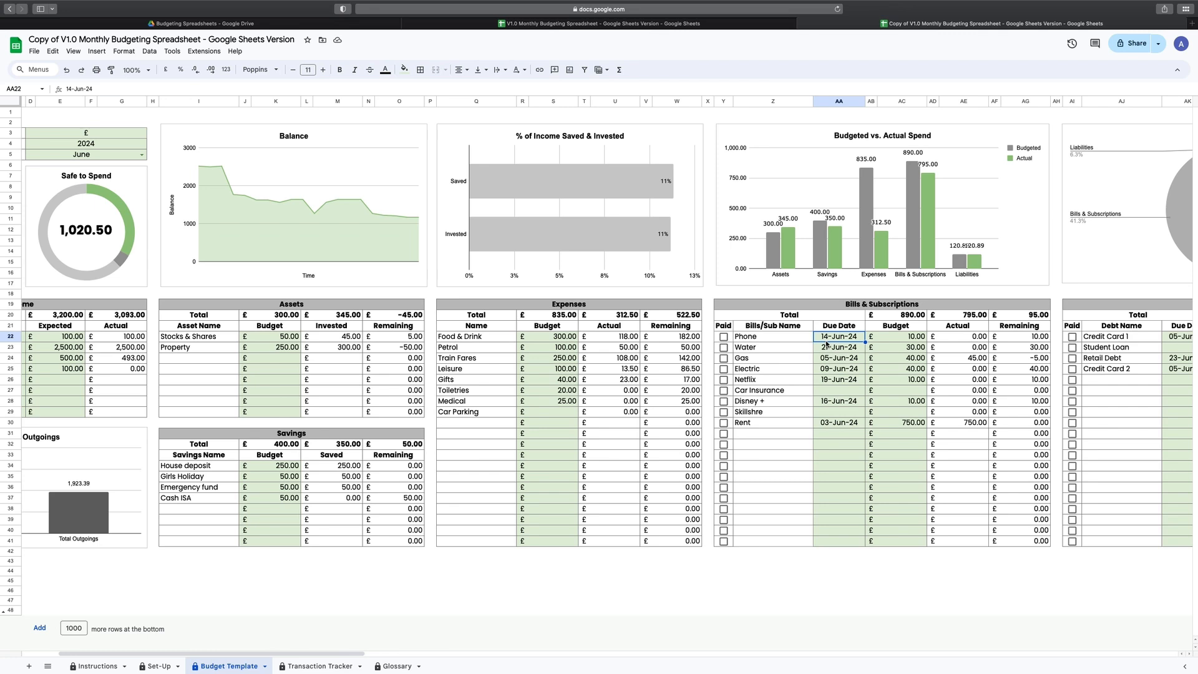
left_click_drag(731, 341, 734, 430)
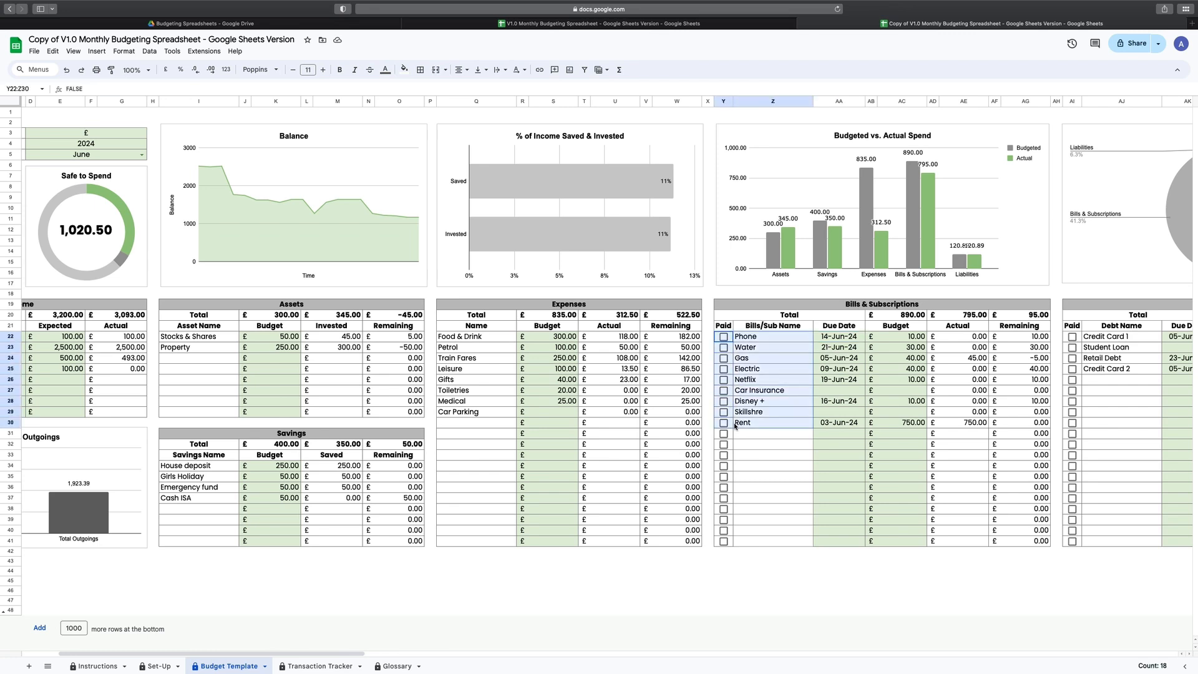
left_click(761, 351)
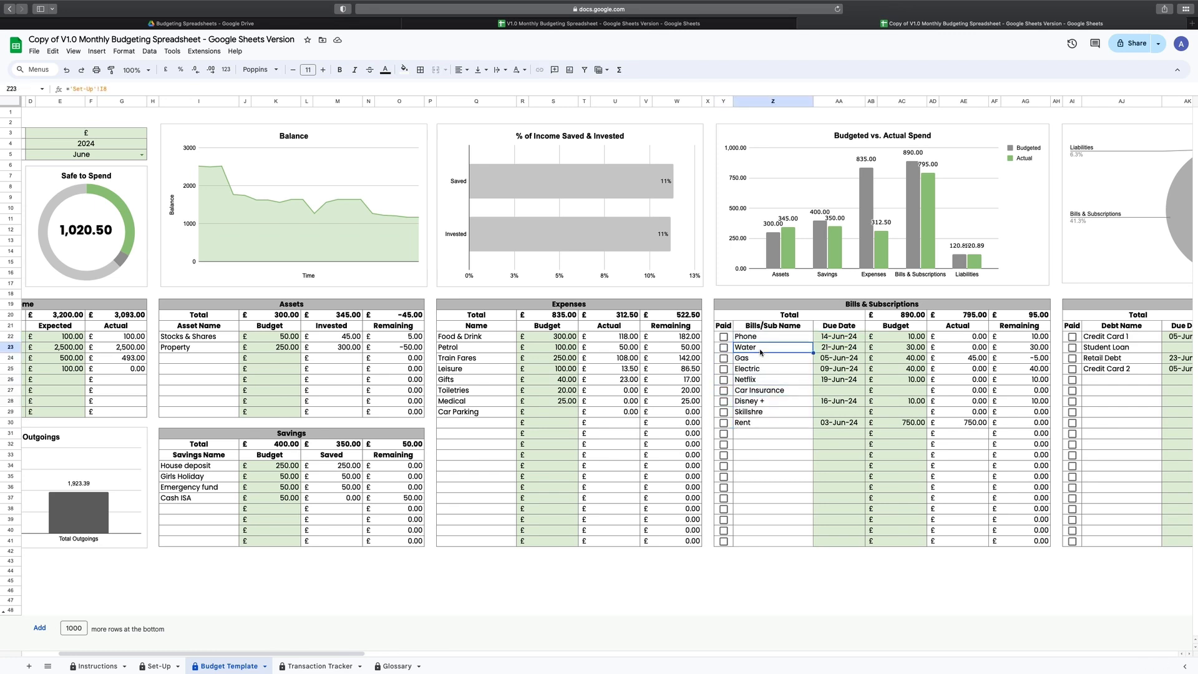
Mark the Gas and Rent bills as paid in the Bills & Subscriptions table.
left_click(724, 358)
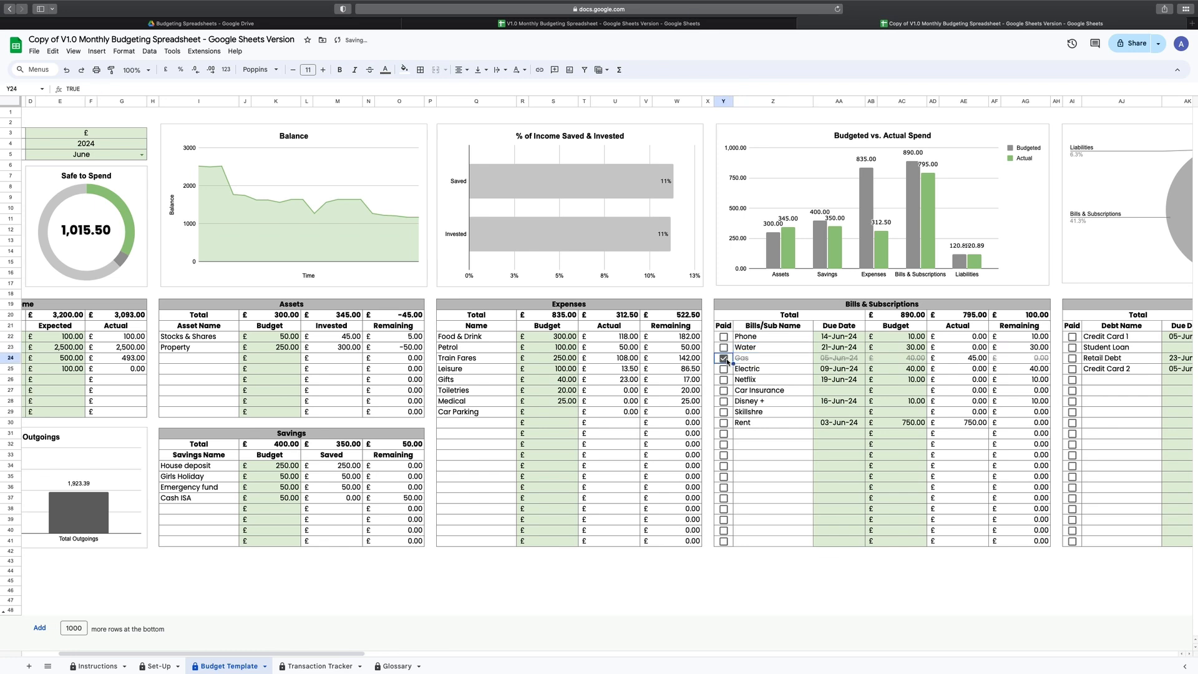
left_click(725, 425)
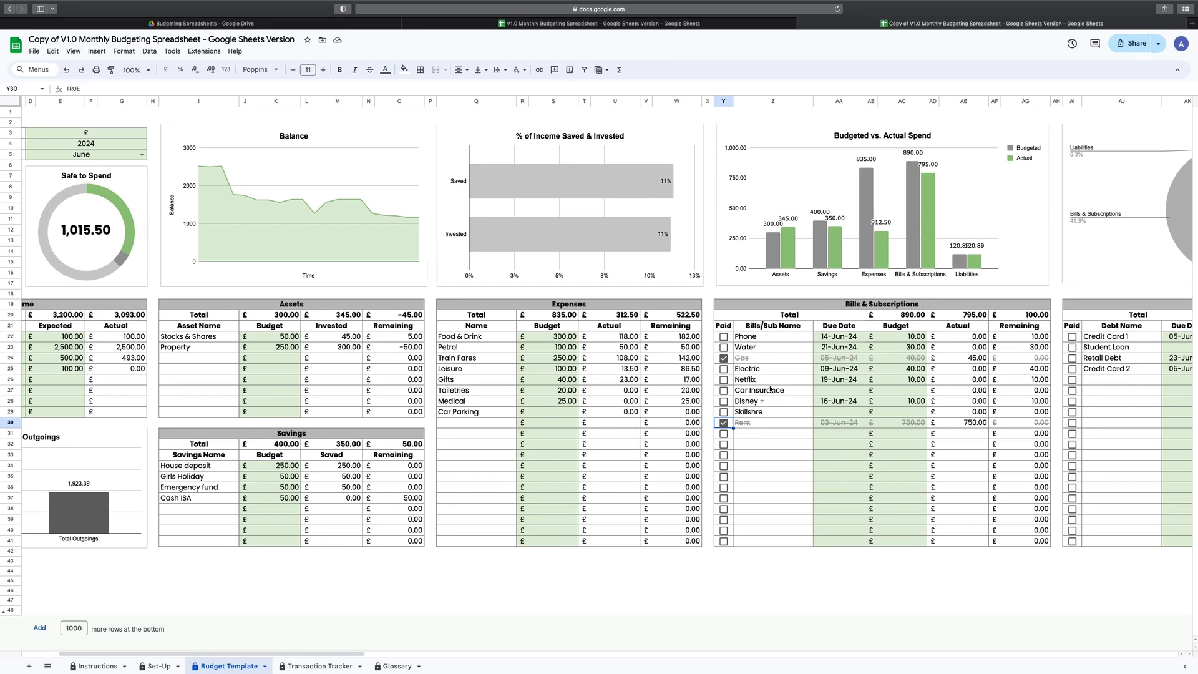
Clear the paid mark on the Gas bill and set its budget to 50.
left_click(724, 358)
left_click(893, 360)
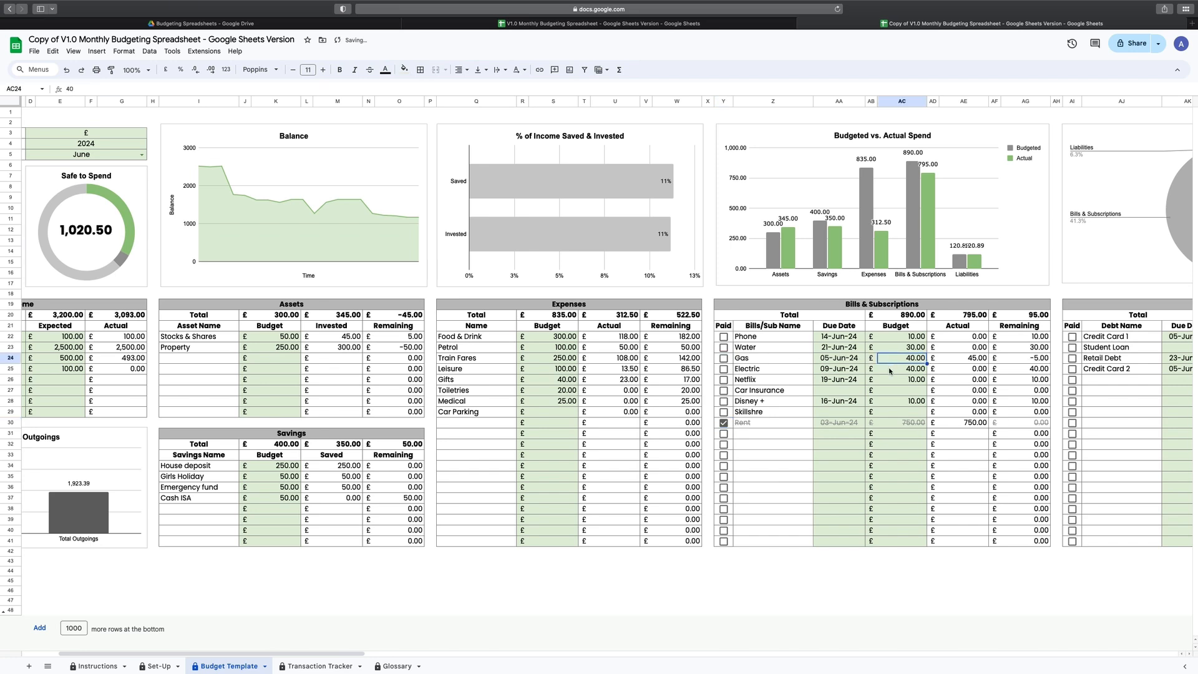
type("50")
key("Return")
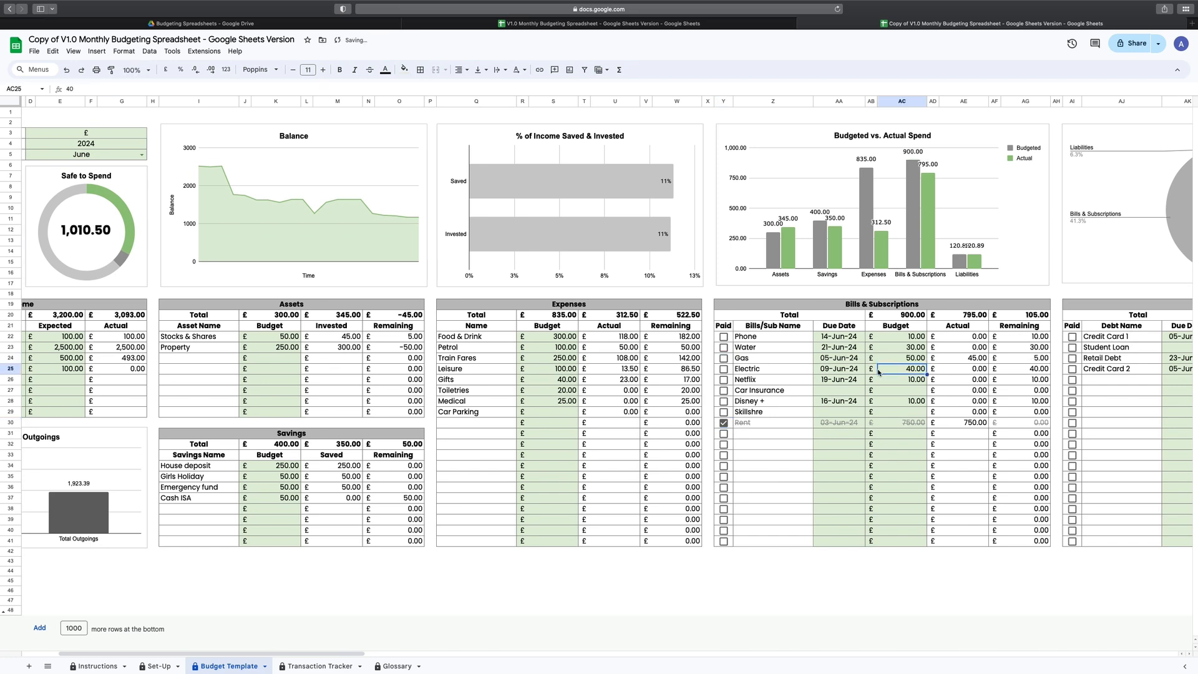
Mark the Gas bill as paid in the Bills & Subscriptions table and select the Safe to Spend chart.
left_click(724, 359)
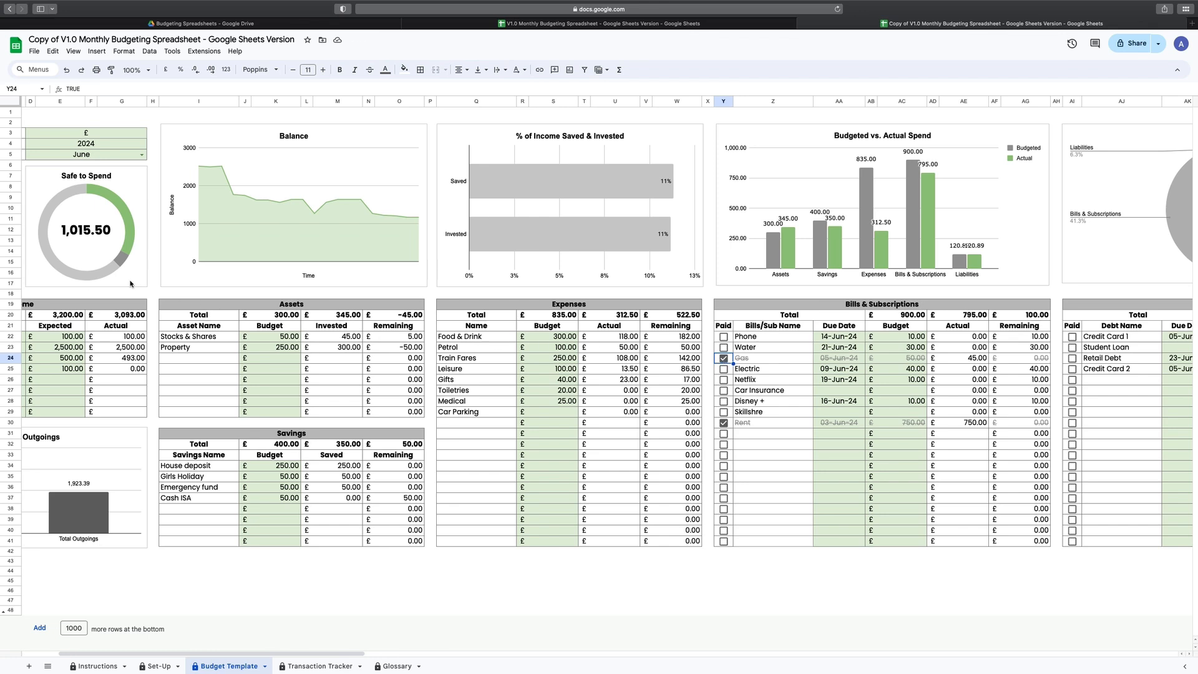
left_click(131, 284)
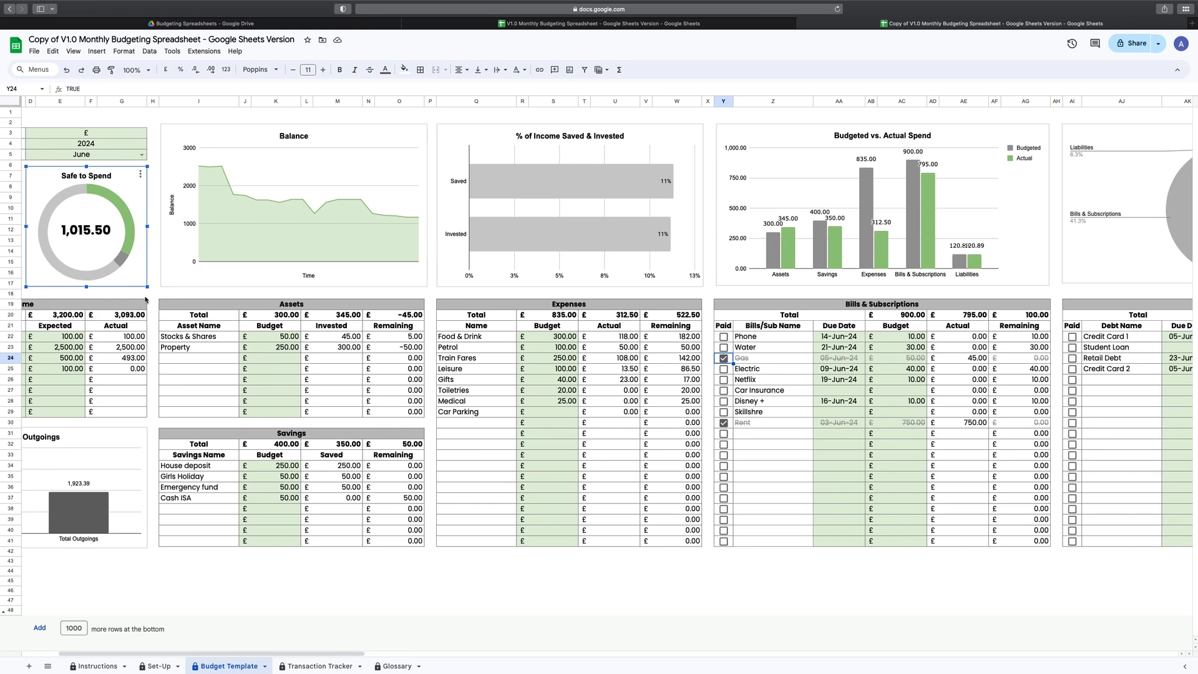
left_click_drag(256, 654, 157, 653)
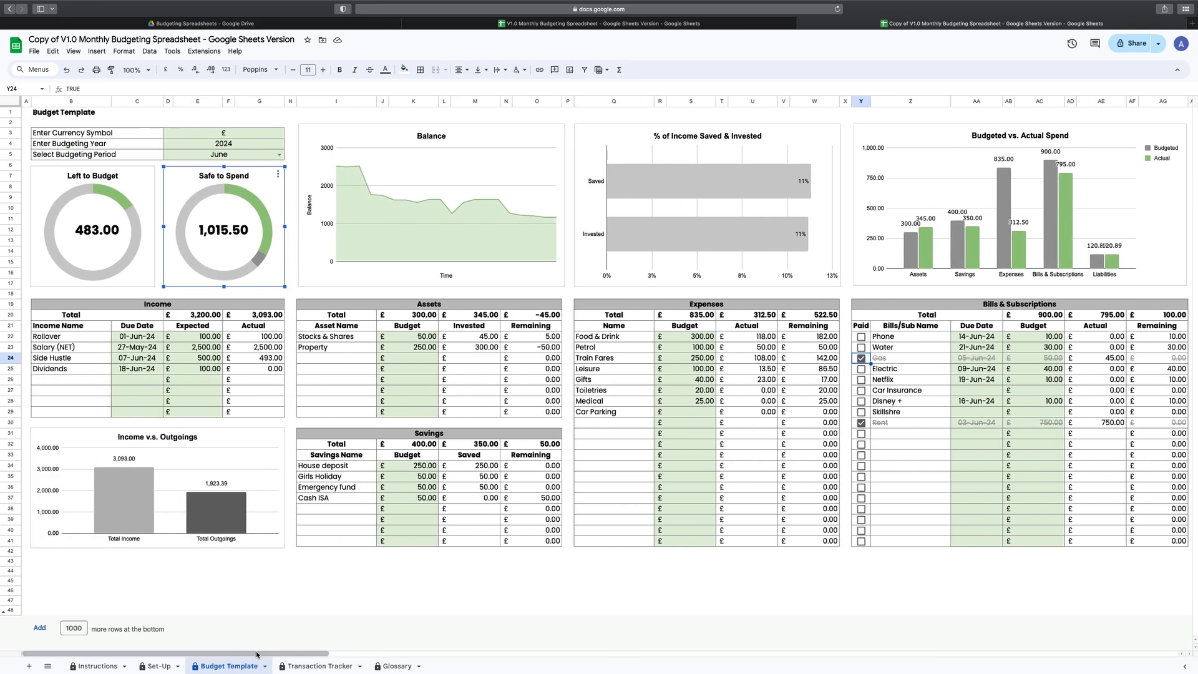
Record a Bills_Subs transaction in Transaction Tracker dated 14 June 2024 with category Phone and a cost of 10.
left_click(297, 667)
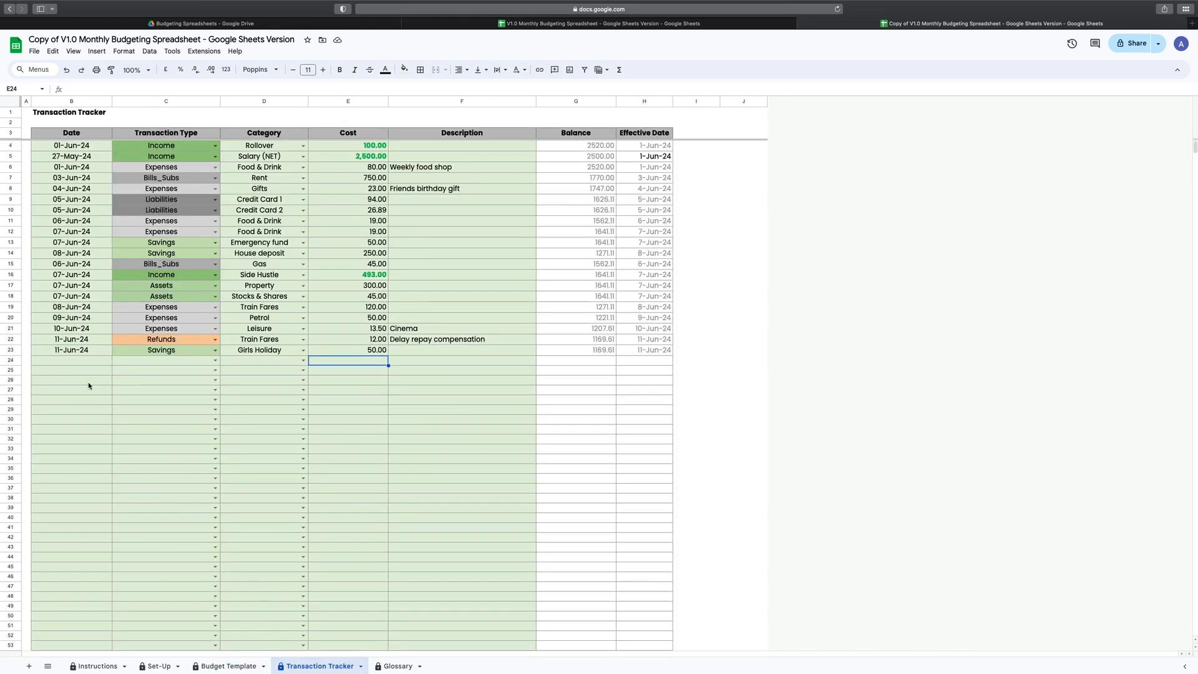
left_click(80, 365)
type("14-jun")
left_click(215, 361)
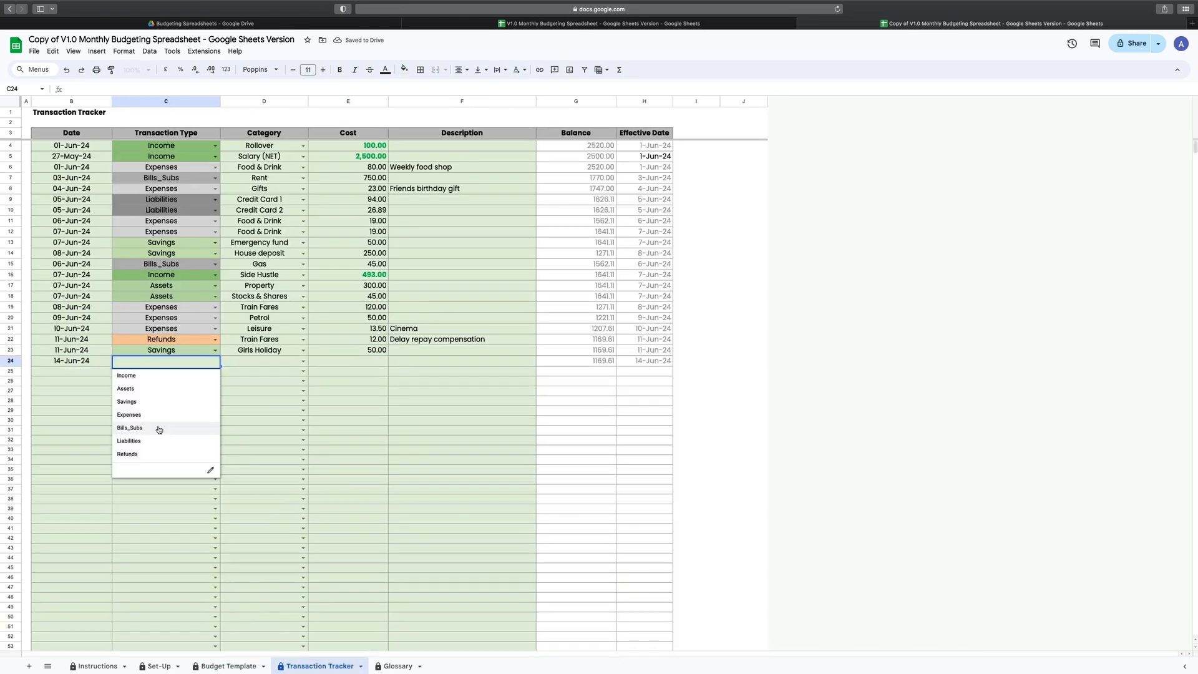
left_click(158, 429)
left_click(304, 361)
left_click(250, 375)
left_click(347, 362)
type("10")
Record a Bills_Subs transaction dated 16 June 2024 with category Disney + and a cost of 10.
left_click(94, 372)
type("16-jun")
left_click(215, 372)
left_click(161, 440)
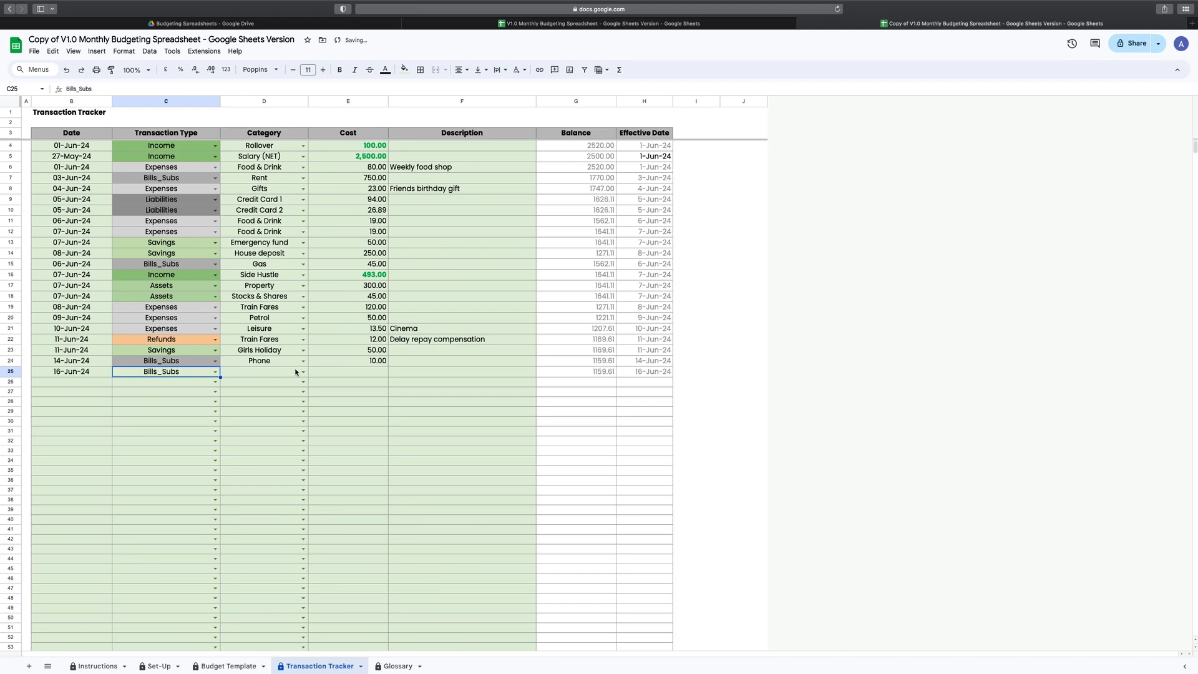
left_click(304, 372)
left_click(256, 468)
left_click(347, 373)
type("10")
key("Return")
Record a Bills_Subs transaction dated 21 June 2024 with category Water and a cost of 33.
left_click(90, 383)
type("21-jun")
left_click(216, 382)
left_click(161, 451)
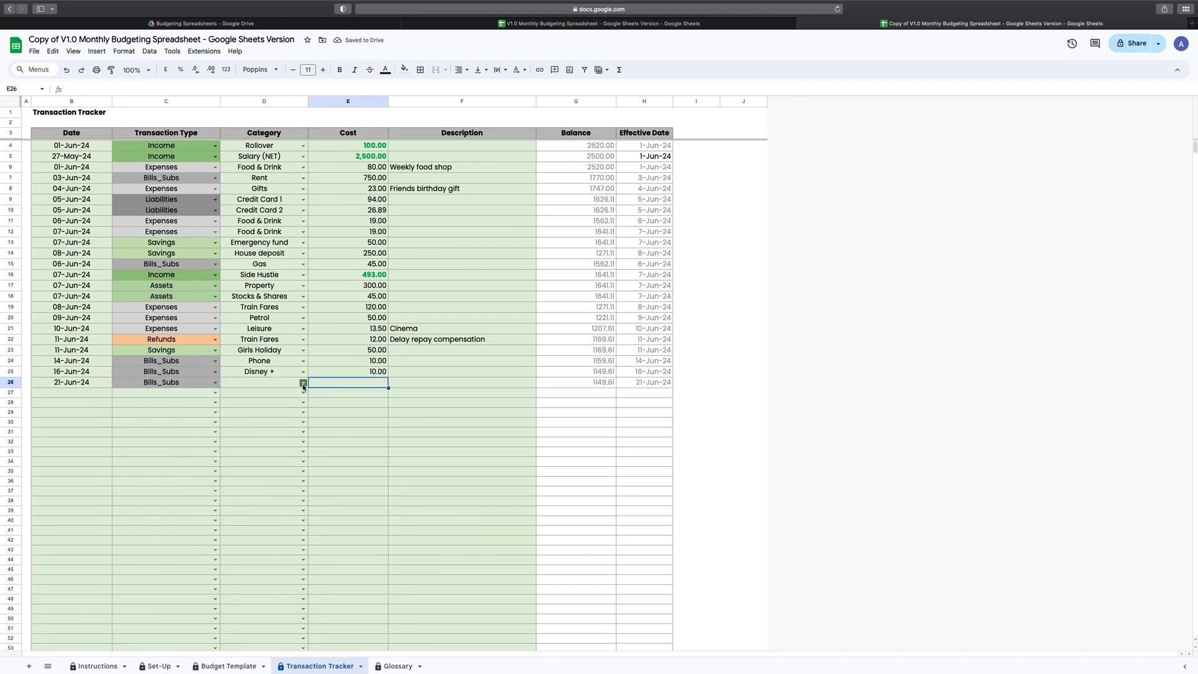
Record an Expenses transaction dated 18 June 2024 with category Food & Drink and a cost of 68.77.
left_click(88, 393)
type("18-jun")
left_click(216, 394)
left_click(159, 447)
left_click(303, 393)
left_click(259, 408)
left_click(347, 394)
type("68.77")
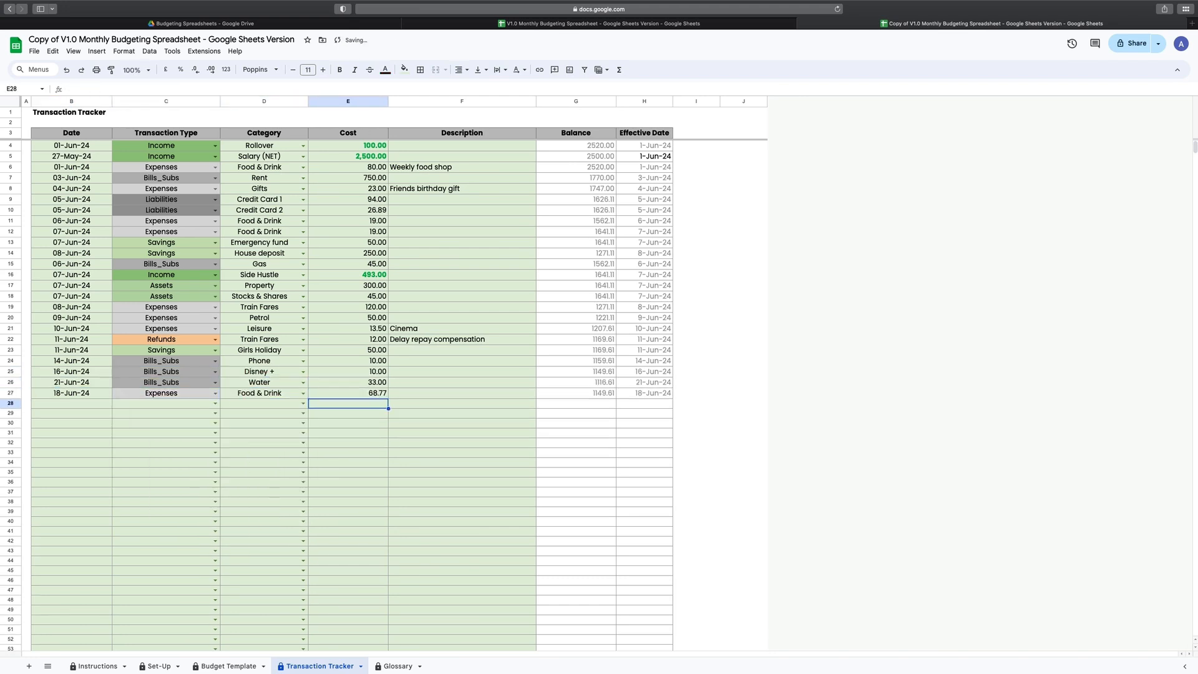
Record an Income transaction dated 18 June 2024 with category Dividends and an amount of 55.
left_click(160, 419)
left_click(309, 407)
left_click(304, 404)
left_click(259, 458)
left_click(348, 404)
type("55")
key("Return")
On the Budget Template, set the Stocks & Shares asset budget to 250 and the House deposit savings budget to 350.
left_click(228, 666)
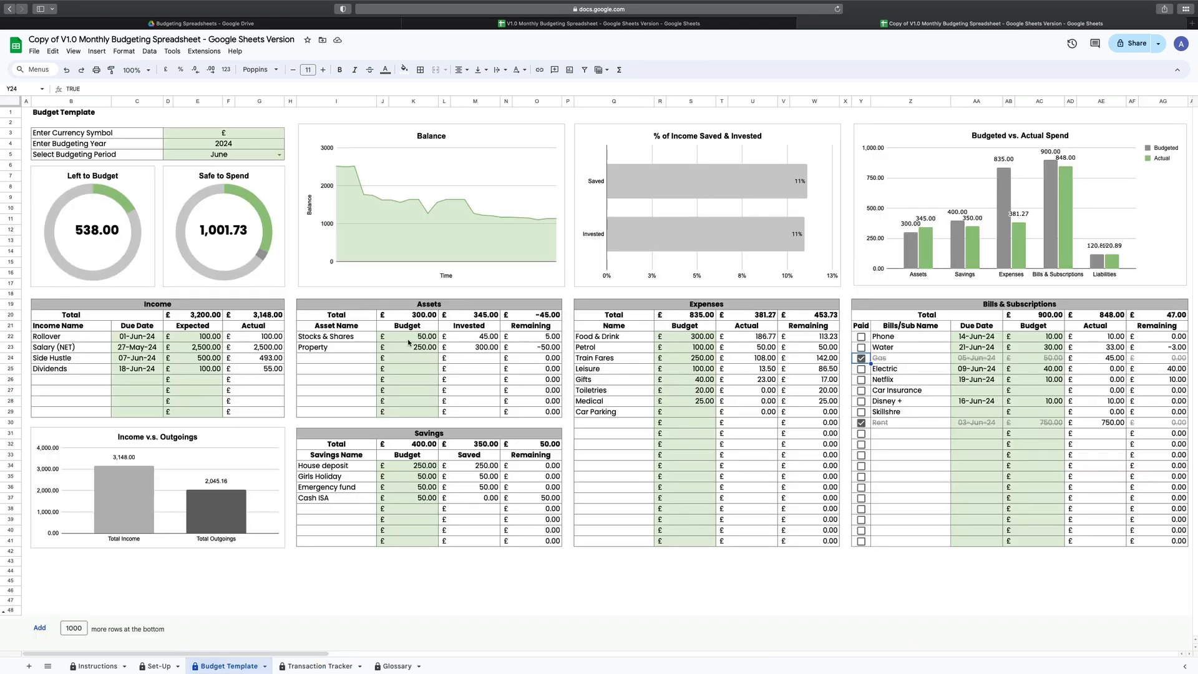
left_click(414, 466)
type("350")
key("Return")
Set the Petrol budget to 120 and the Leisure budget to 200 in the Expenses table.
left_click(691, 347)
type("120")
key("Return")
key("Down")
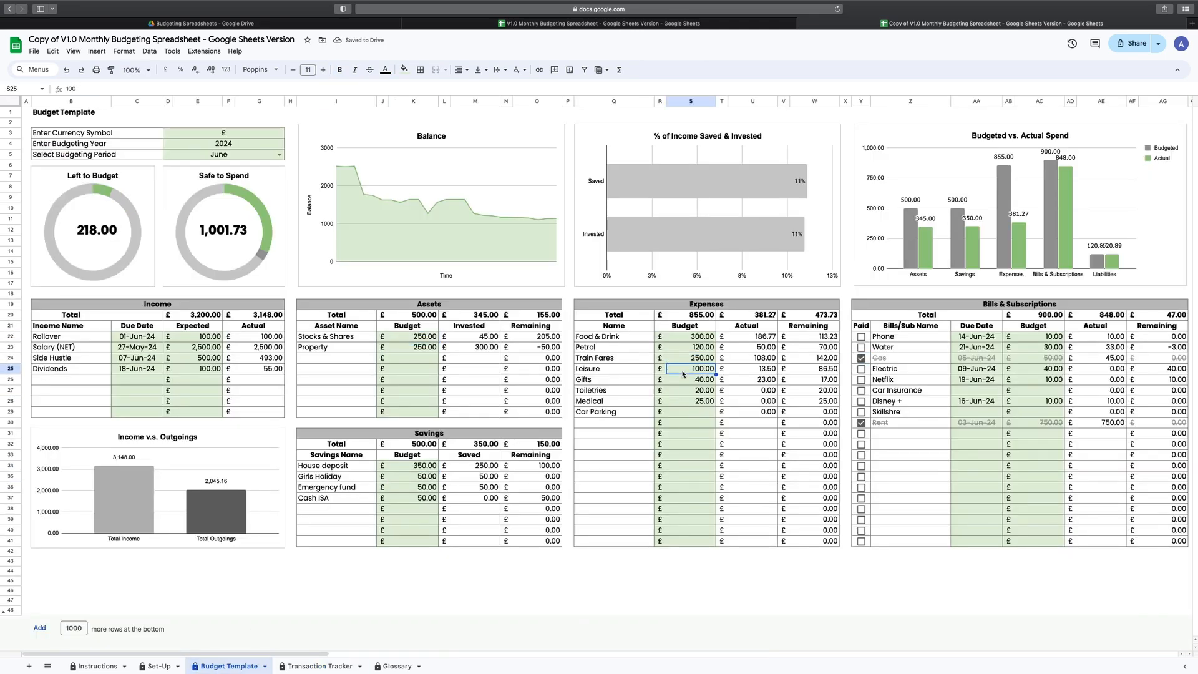
type("200")
key("Return")
Mark the Phone, Water and Disney + bills as paid in the Bills & Subscriptions table.
left_click(721, 369)
left_click_drag(294, 655, 259, 643)
left_click(721, 337)
left_click(372, 337)
left_click(372, 347)
left_click(372, 401)
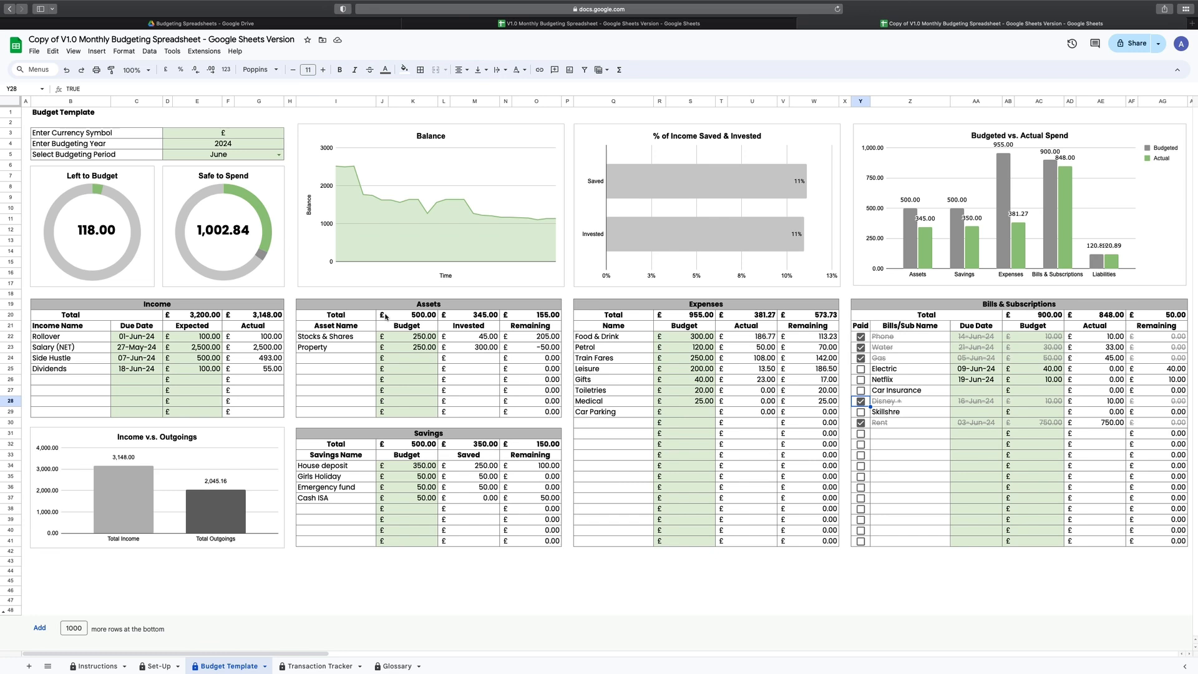
Set the Girls Holiday budget to 150 and the Emergency fund budget to 58 in the Savings table.
left_click(409, 477)
type("150")
key("Return")
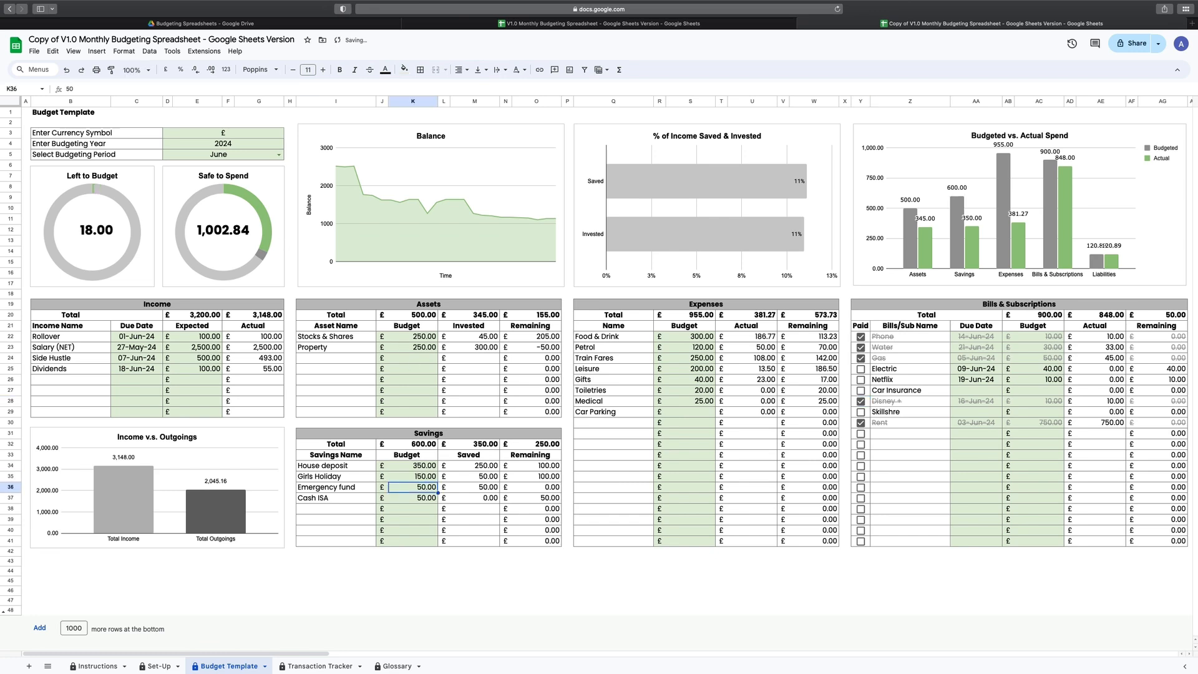
type("58")
key("Return")
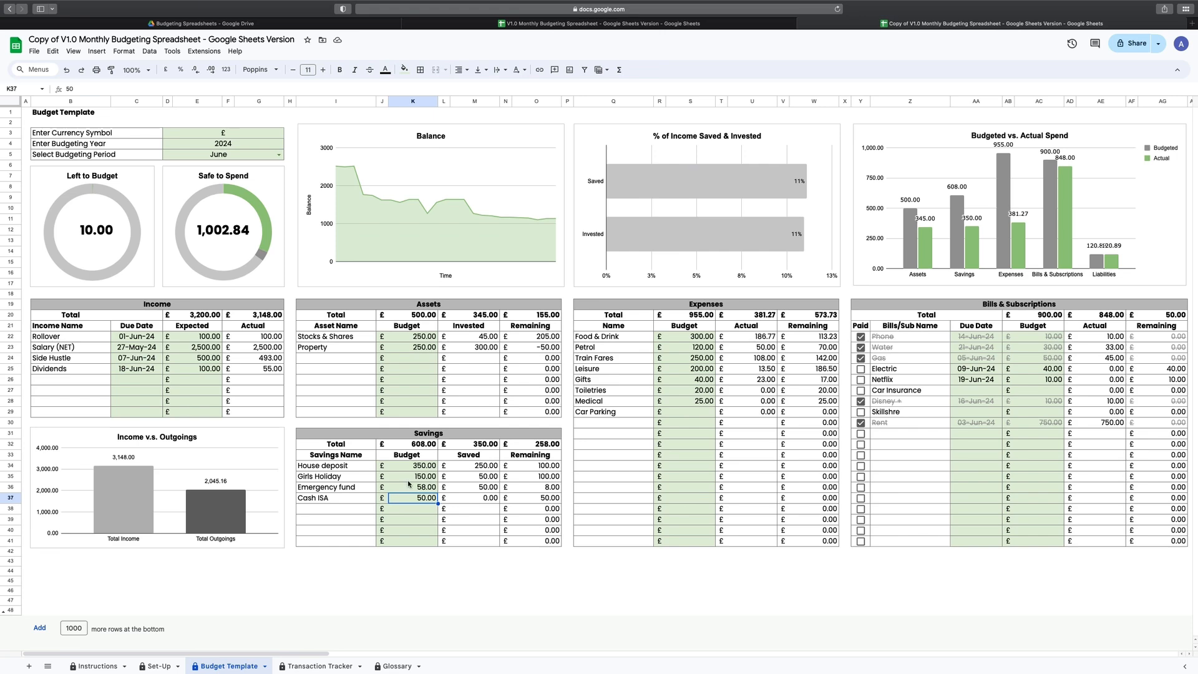
Look over the Glossary definitions and the Transaction Tracker entries, and return to the Budget Template.
left_click(395, 667)
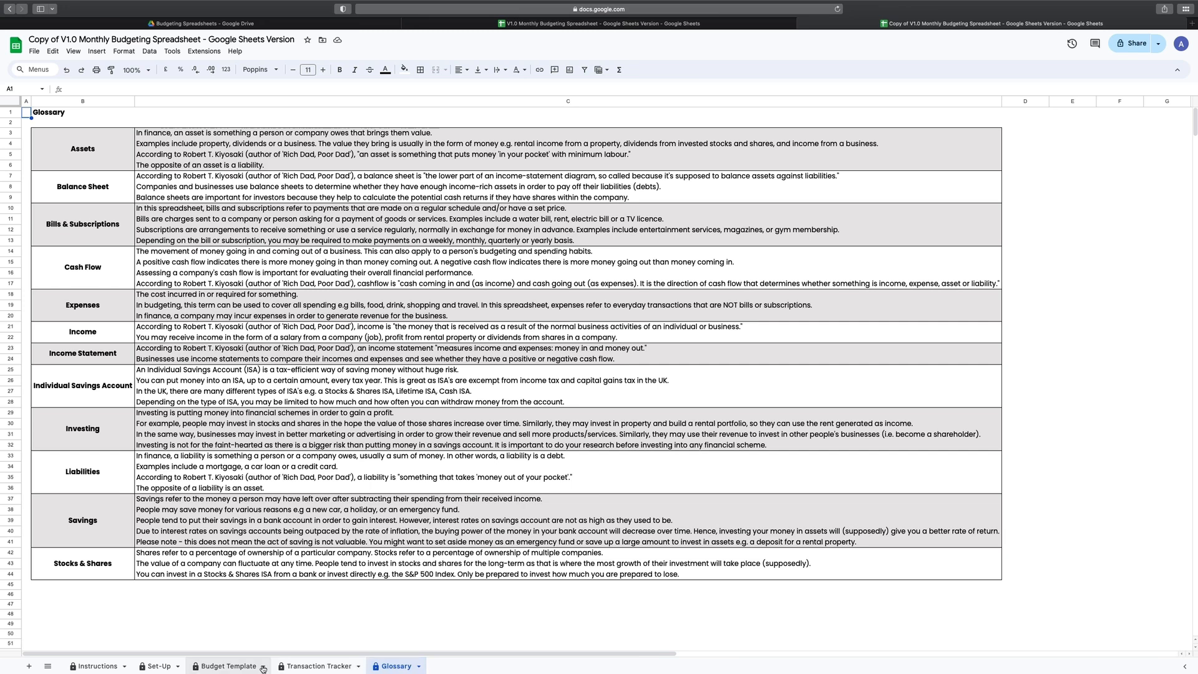
left_click(221, 666)
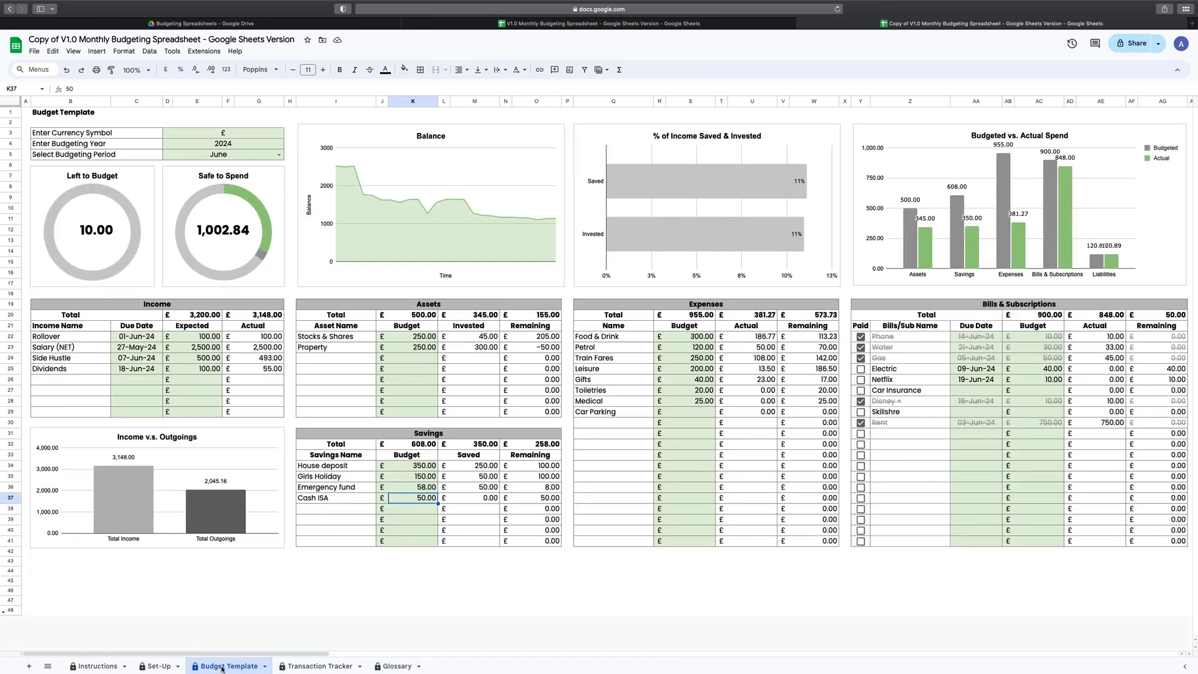
left_click(307, 667)
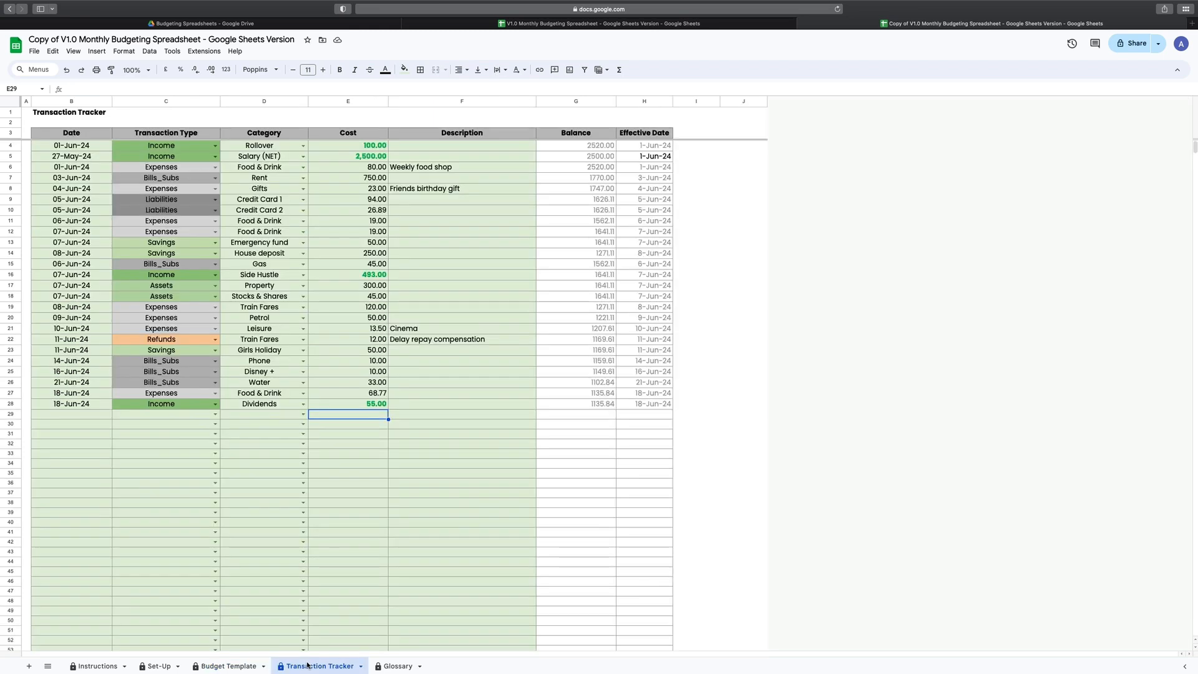
left_click(227, 666)
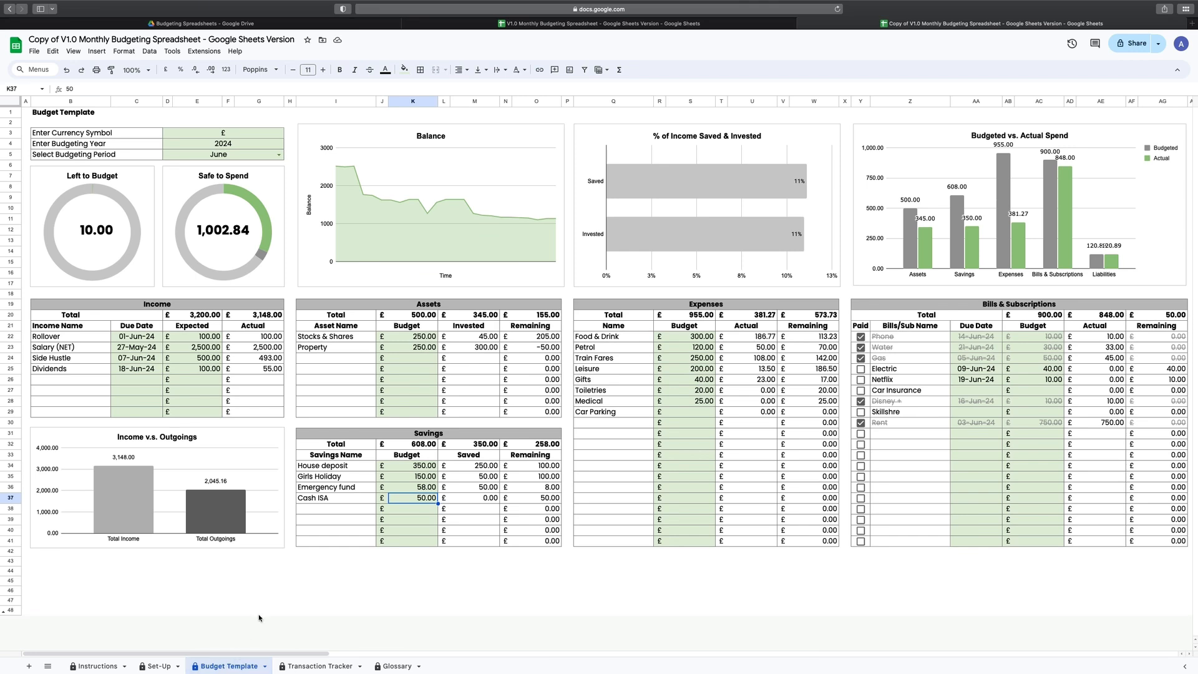
Switch the budgeting period to July and set it back to June.
left_click(279, 154)
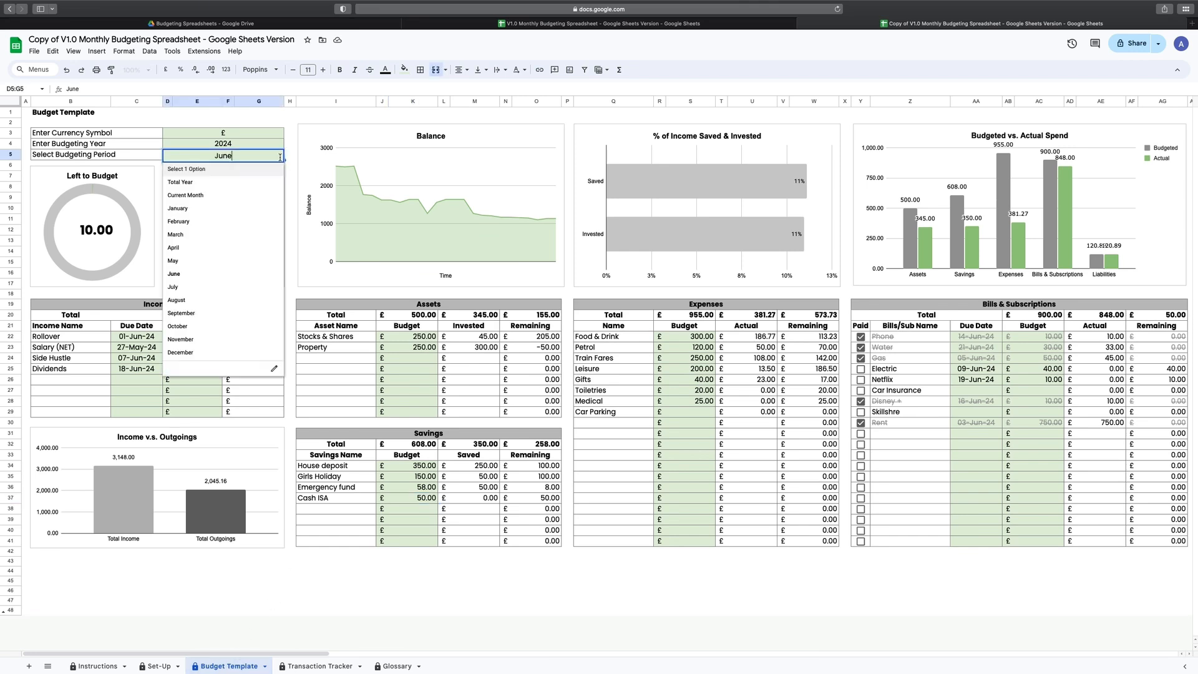
left_click(197, 292)
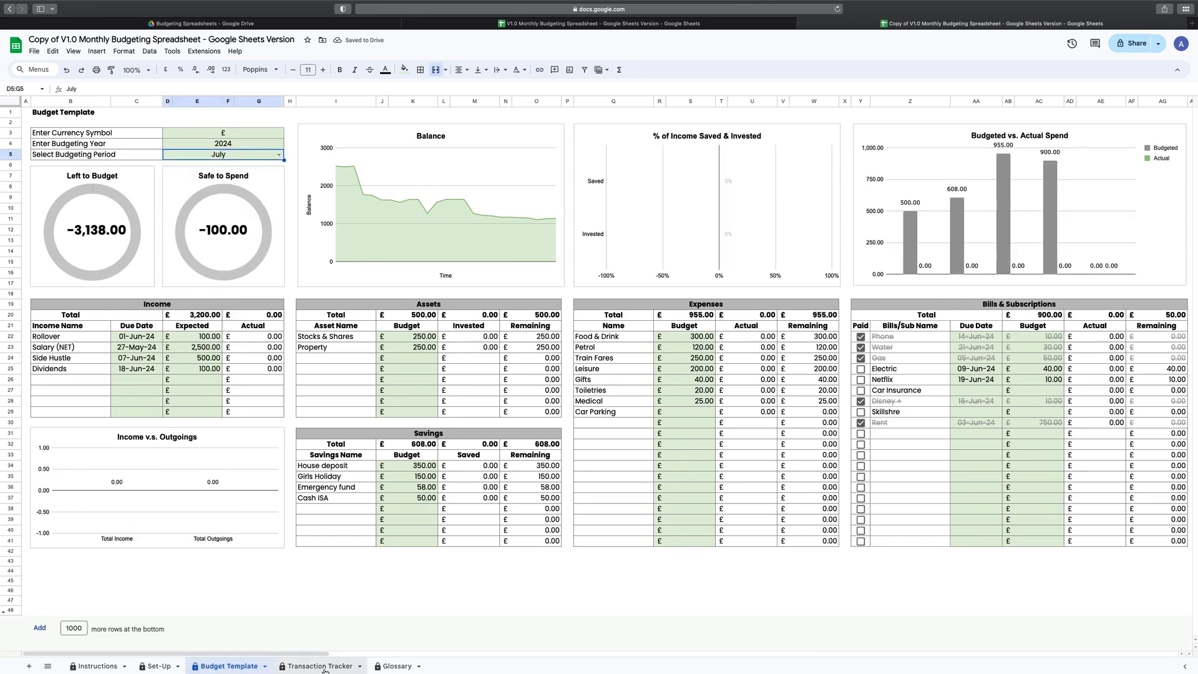
left_click(278, 155)
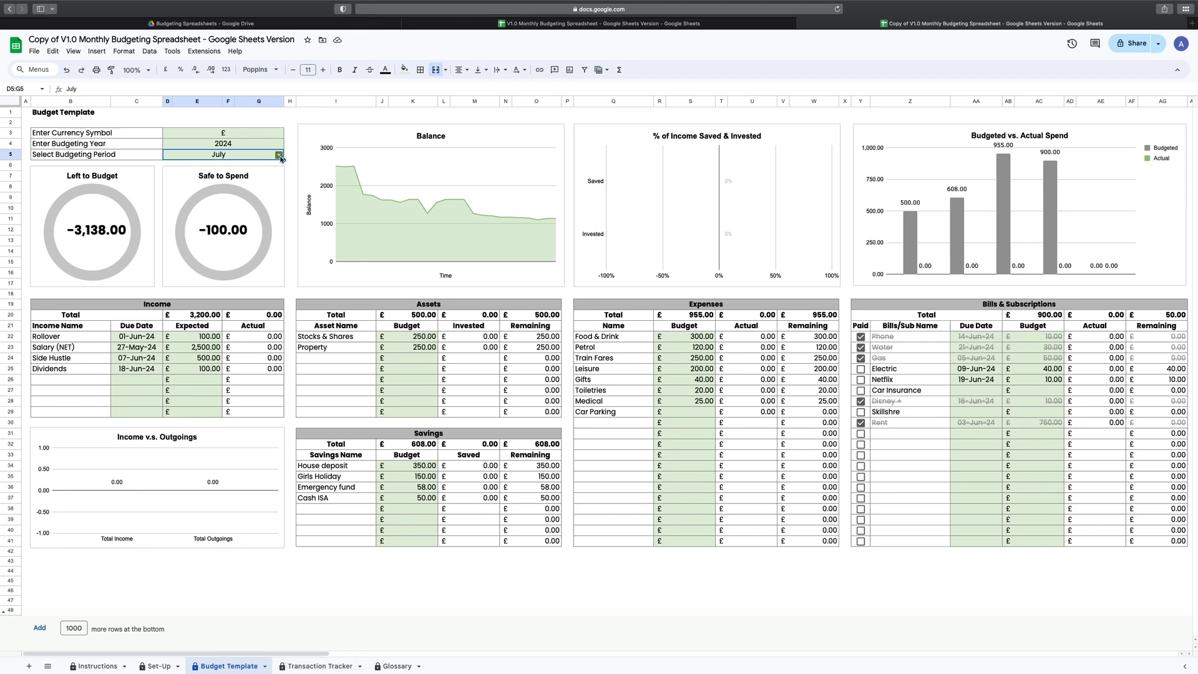
left_click(211, 282)
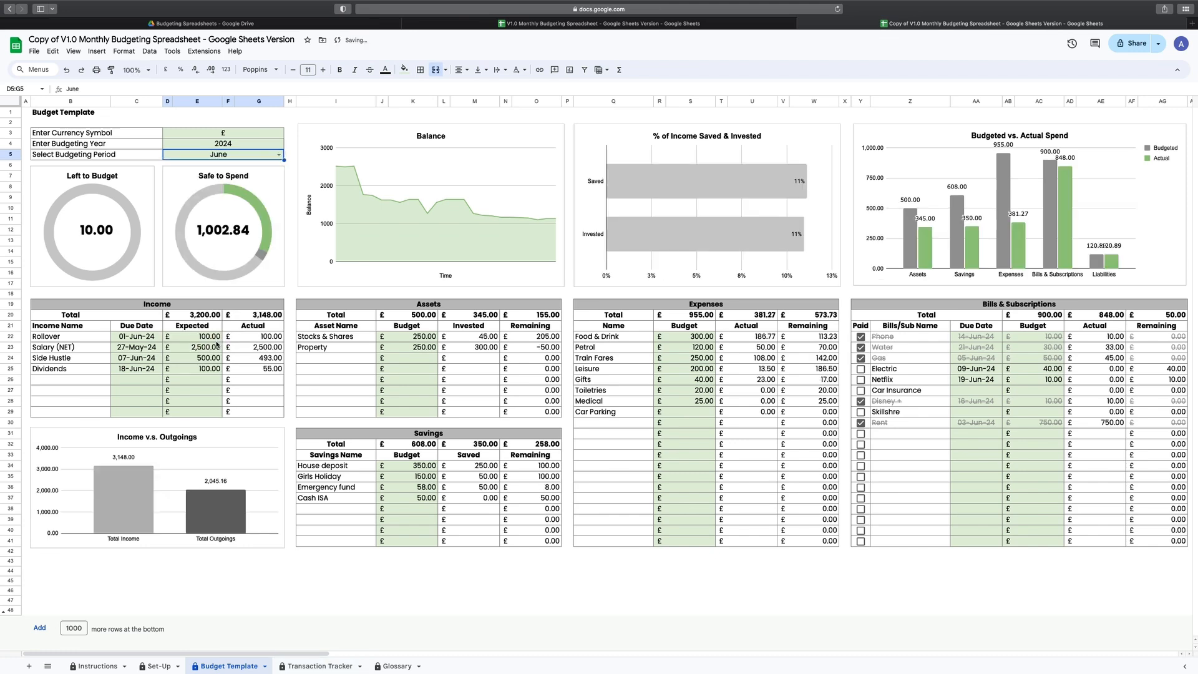